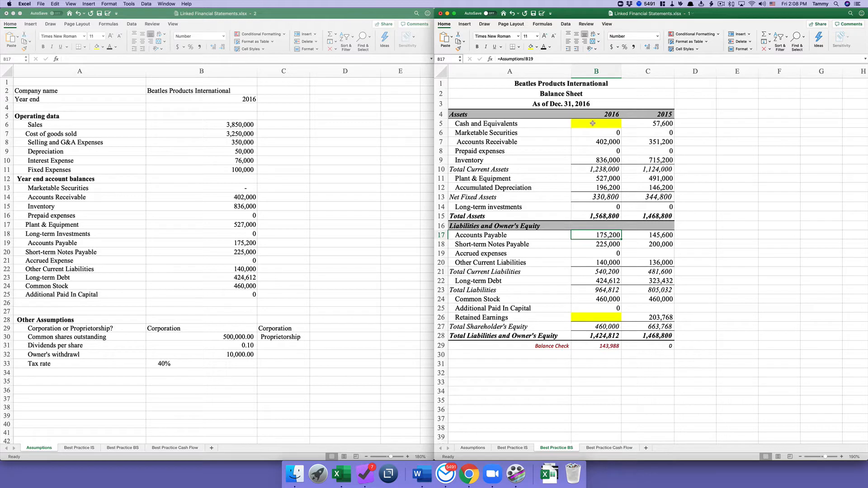
- Inspect the empty 2016 Cash and Equivalents and Retained Earnings cells on the Balance Sheet
click(593, 124)
click(597, 316)
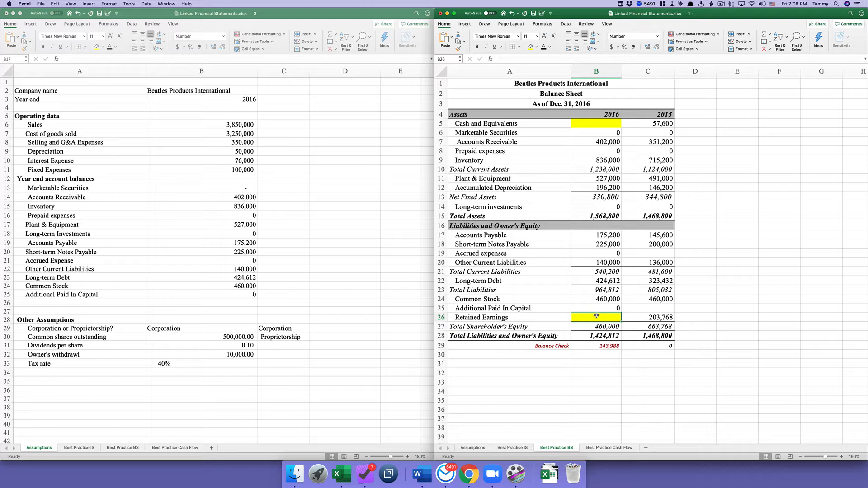
click(597, 125)
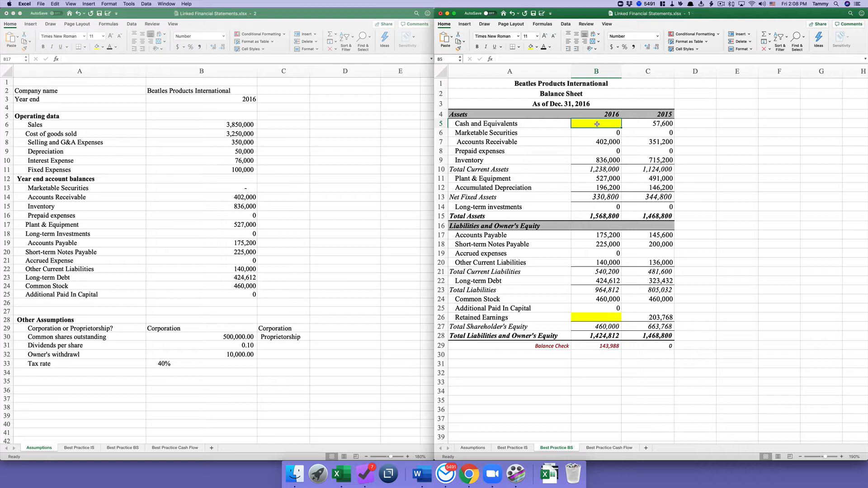
click(185, 169)
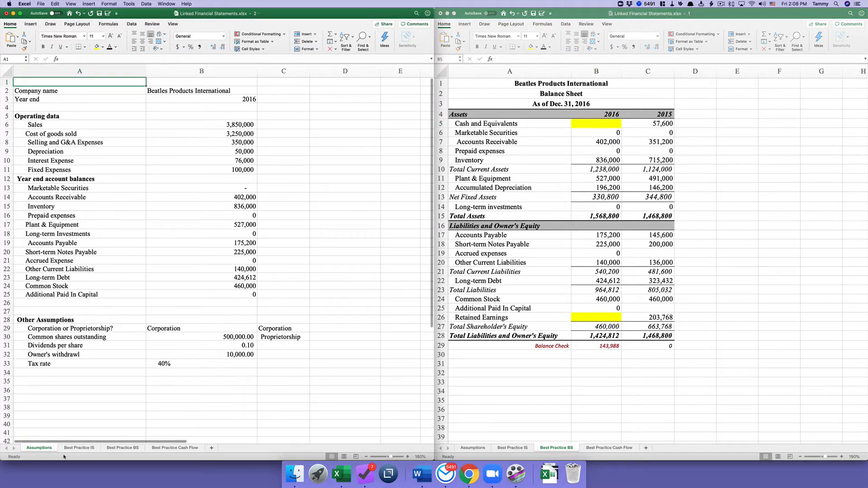
click(518, 450)
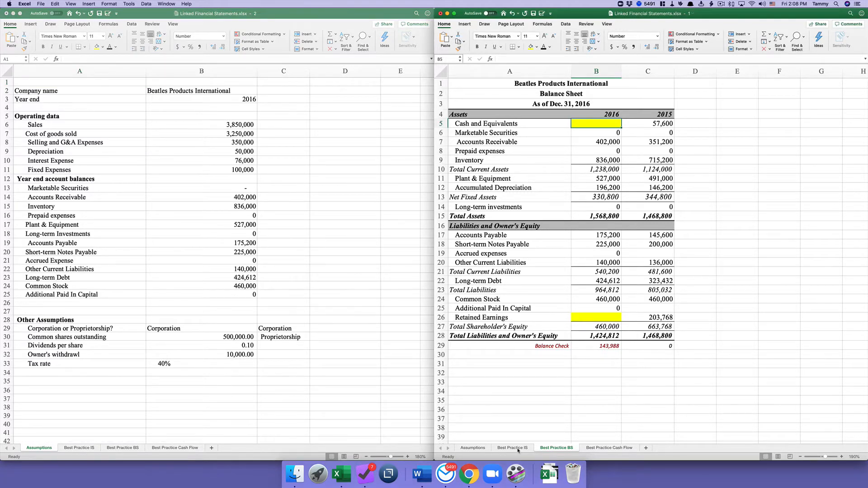
- Display formulas instead of values on the Best Practice IS sheet
click(519, 450)
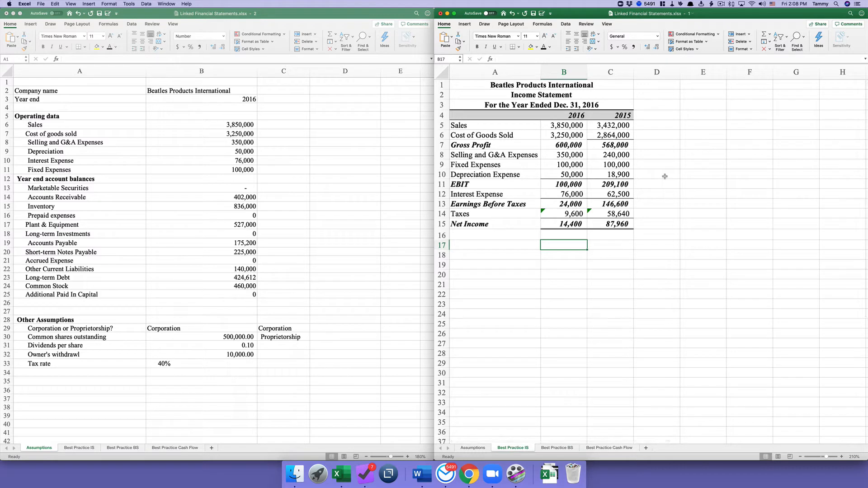
click(543, 24)
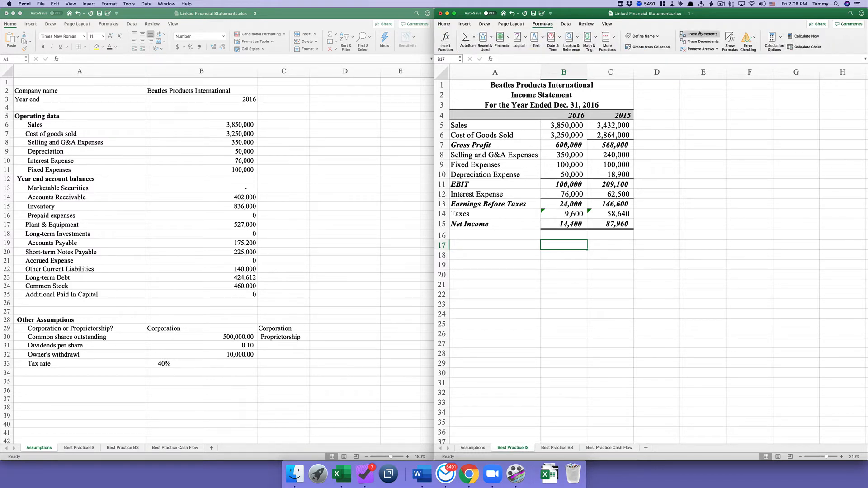
click(730, 38)
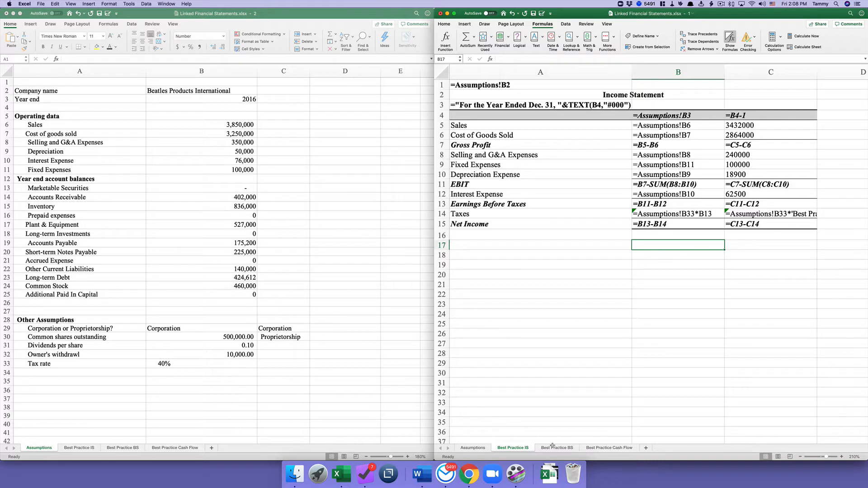
- Show the Best Practice Cash Flow formulas, then go back to Best Practice BS
click(602, 449)
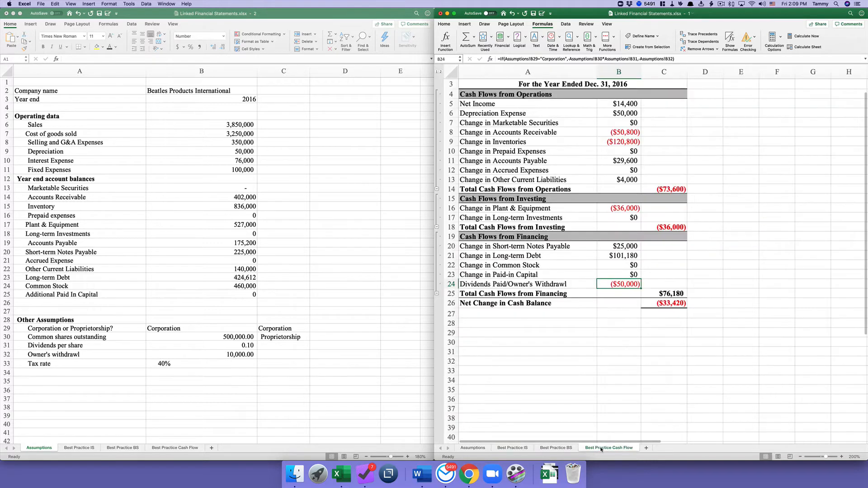
click(730, 40)
scroll(685, 179, right, 5)
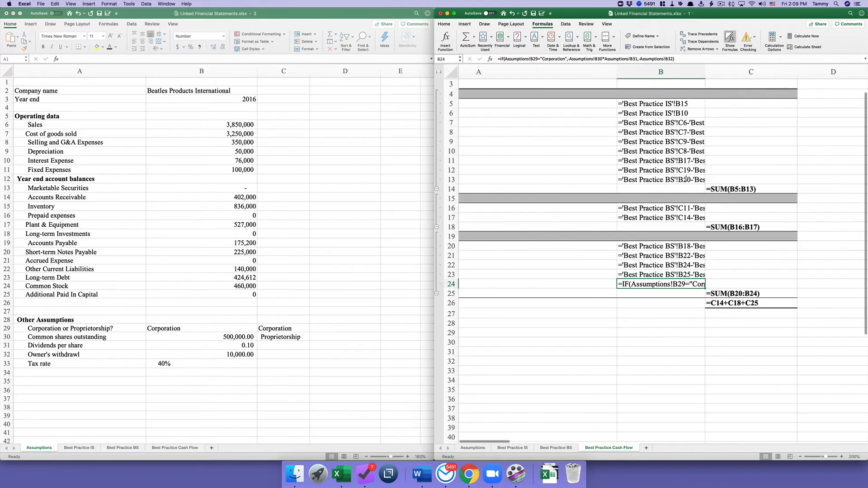
scroll(730, 171, left, 5)
scroll(730, 171, up, 1)
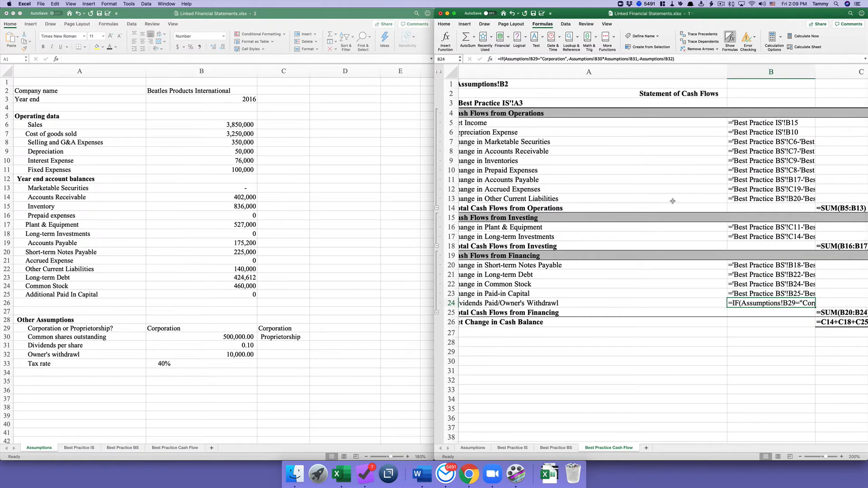
click(559, 449)
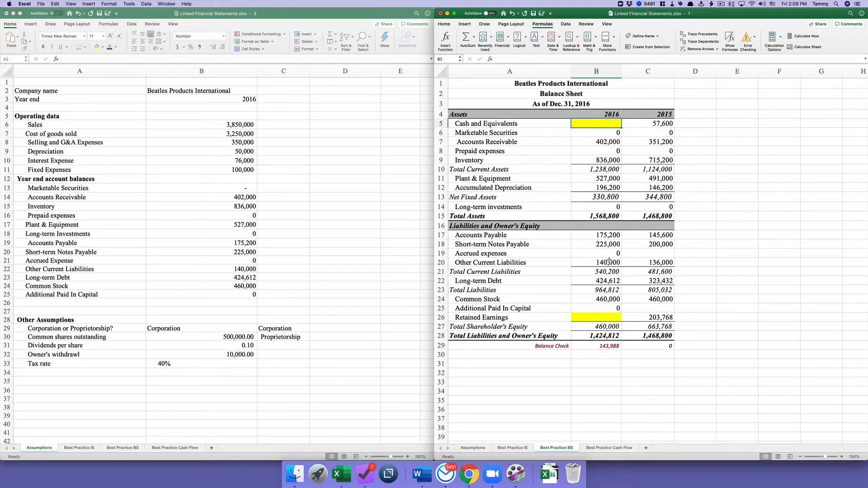
- Check the empty 2016 cash (B5) and retained earnings (B26) cells and the B29 Balance Check formula
click(600, 318)
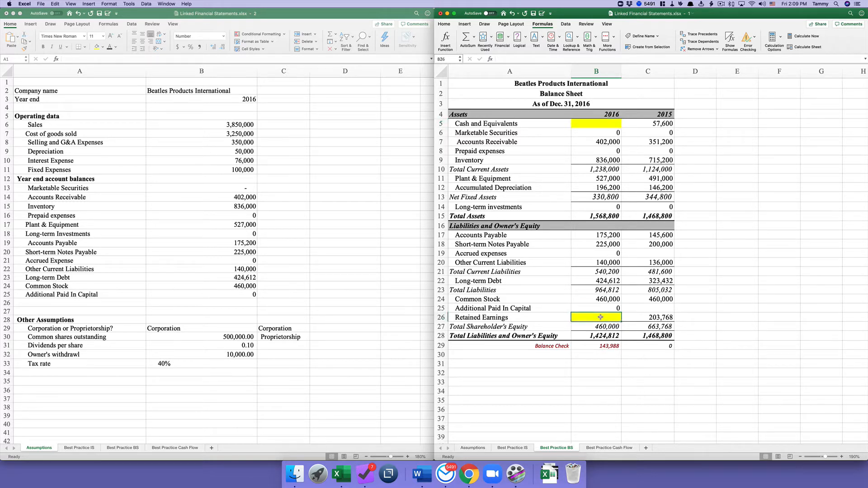
click(606, 125)
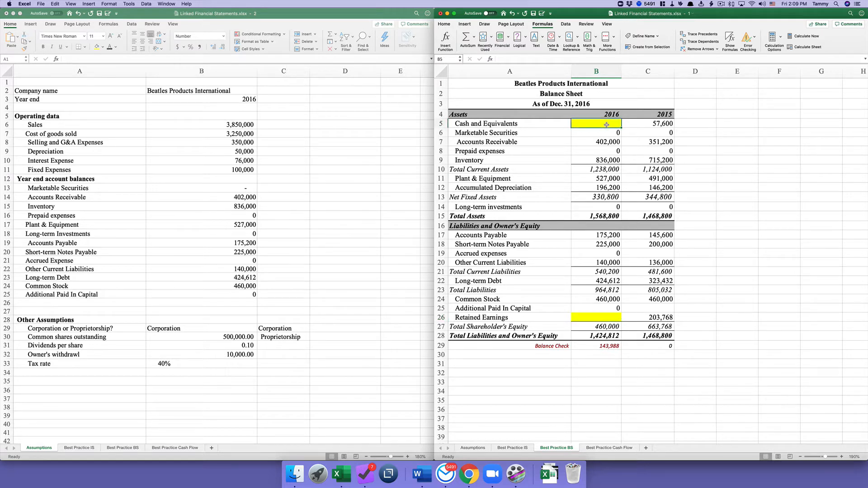
click(593, 320)
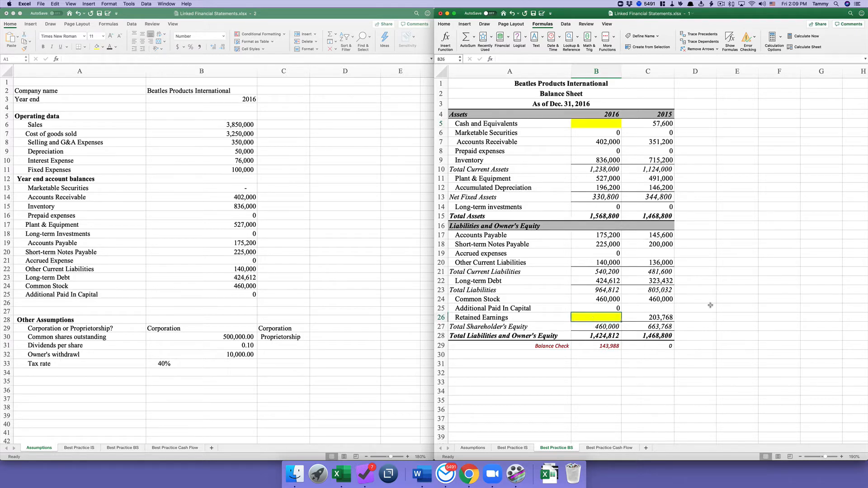
click(593, 347)
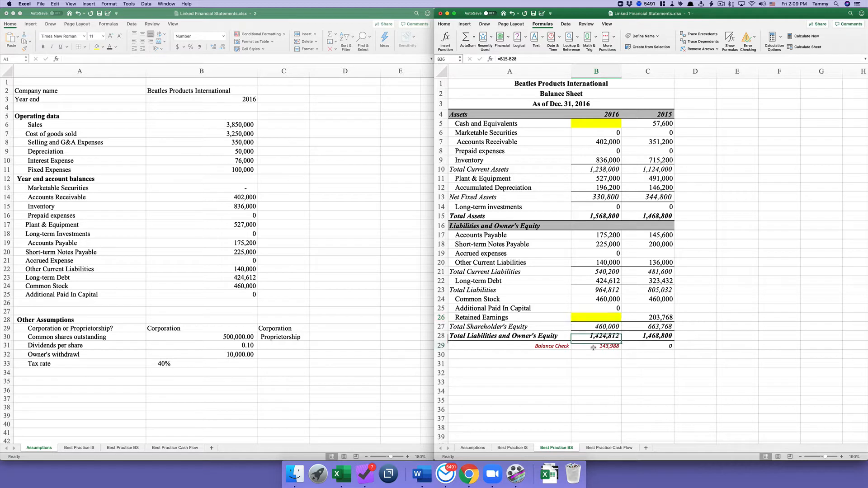
click(537, 348)
click(592, 344)
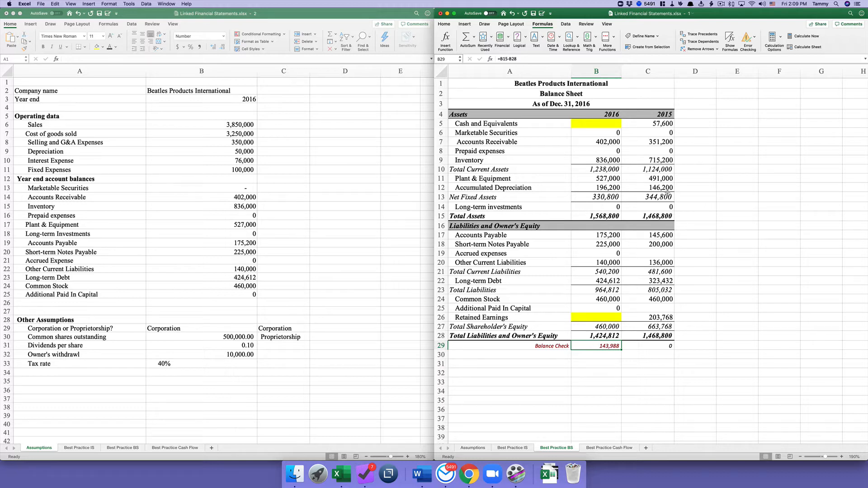
click(602, 123)
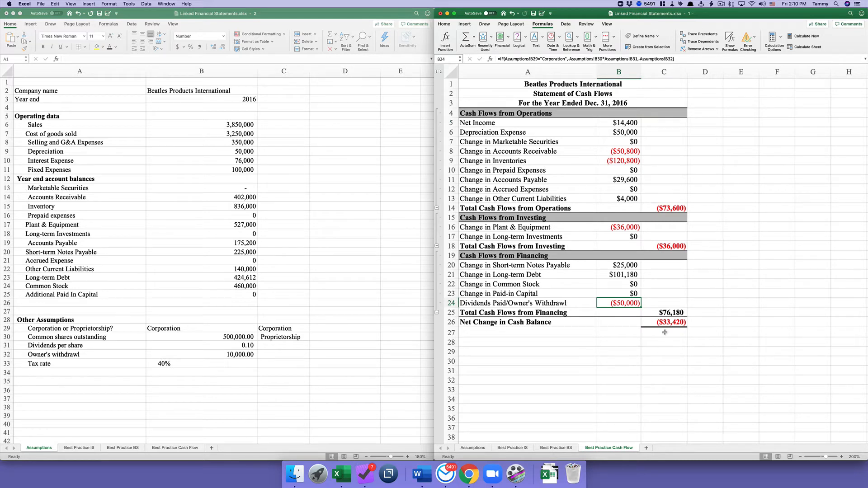
- Set 2016 Cash and Equivalents to =C5+'Best Practice Cash Flow'!C26, giving 24,180
click(556, 448)
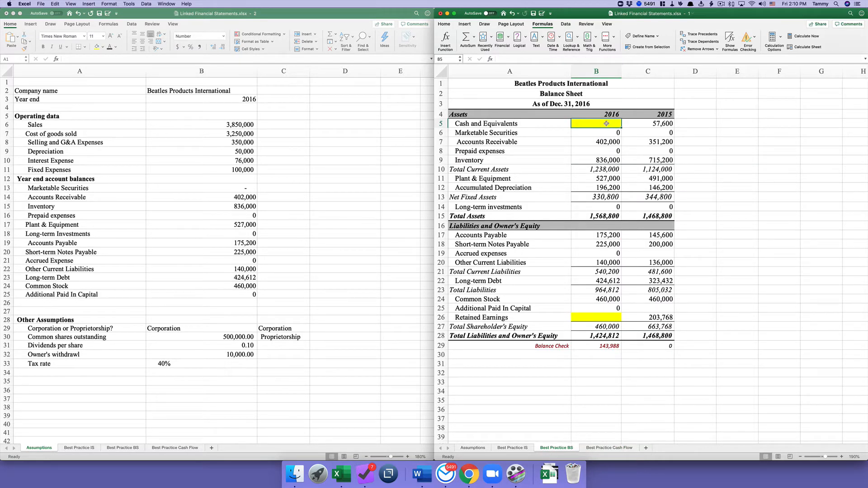
text(=)
click(652, 123)
text(+)
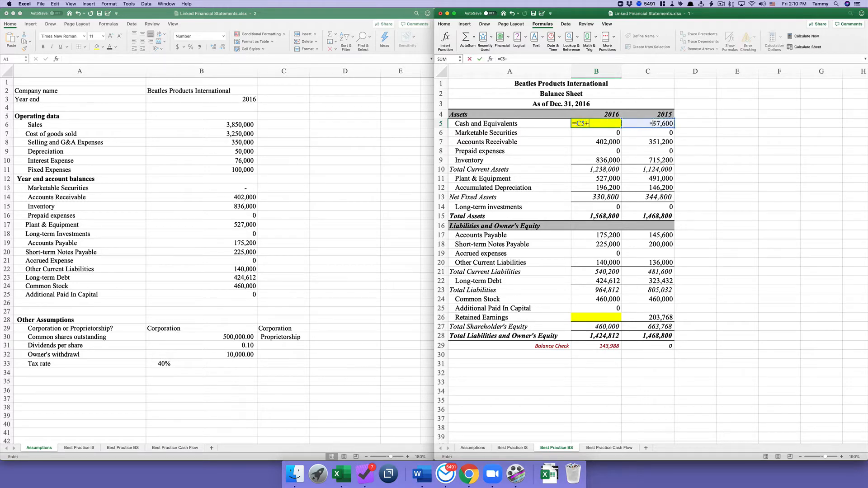
click(609, 450)
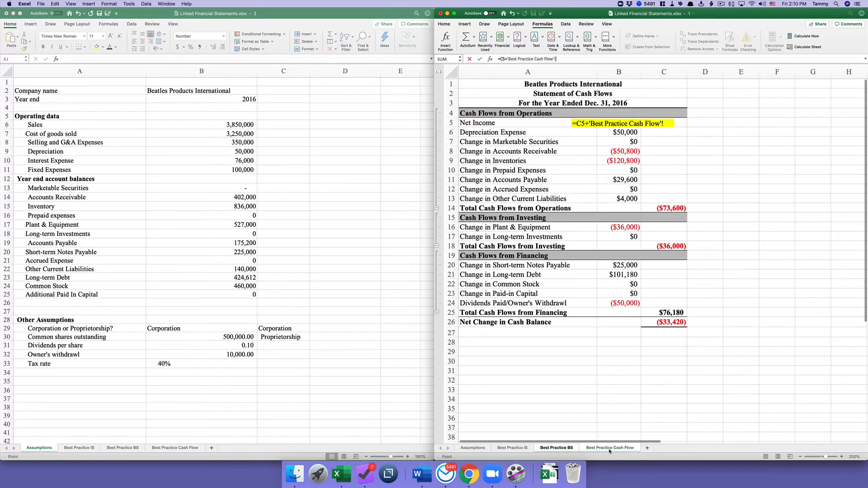
click(667, 324)
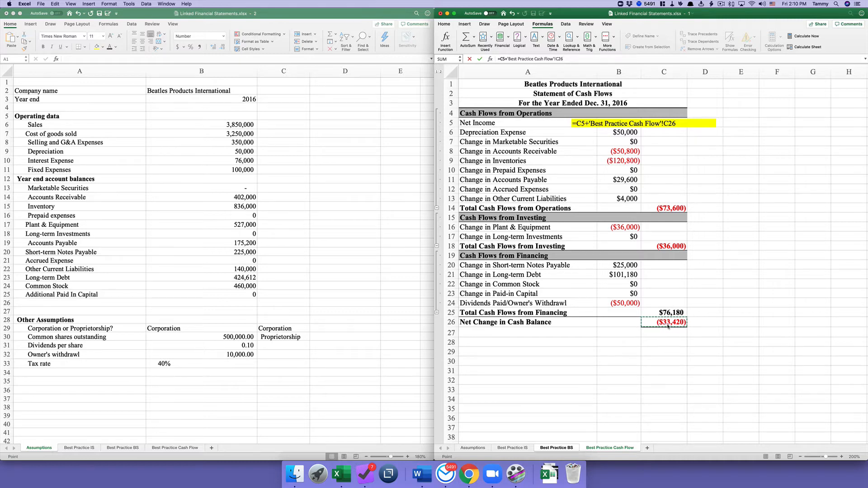
key(Return)
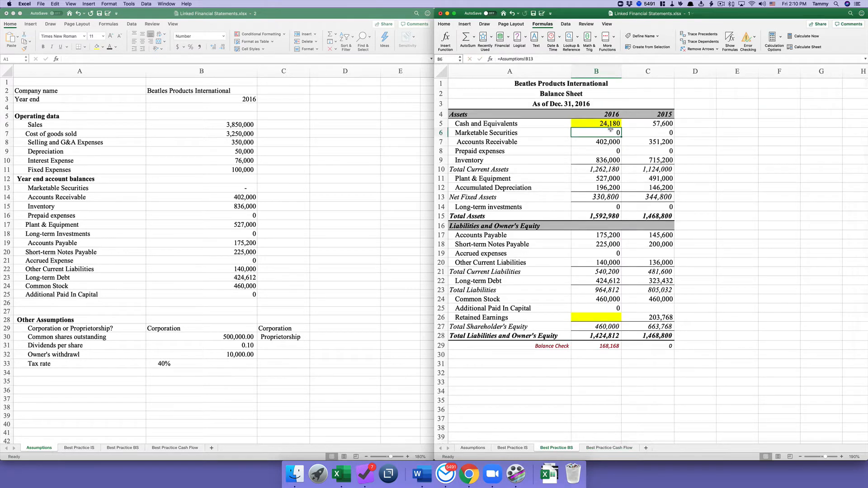
click(602, 124)
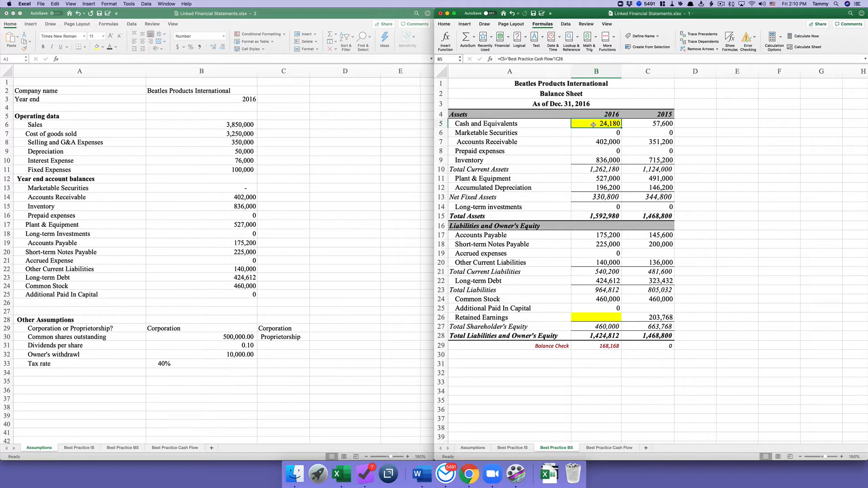
- Set 2016 Retained Earnings to =C26+'Best Practice IS'!B35+'Best Practice Cash Flow'!B24, giving 168,168
click(602, 319)
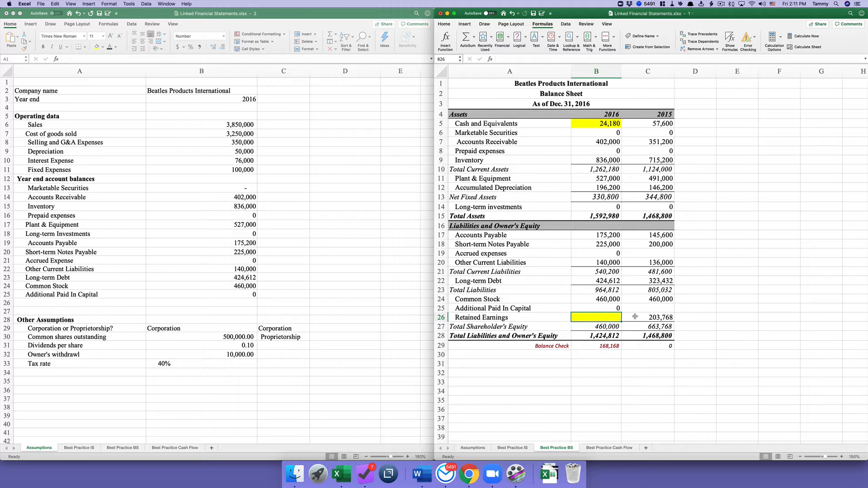
text(=)
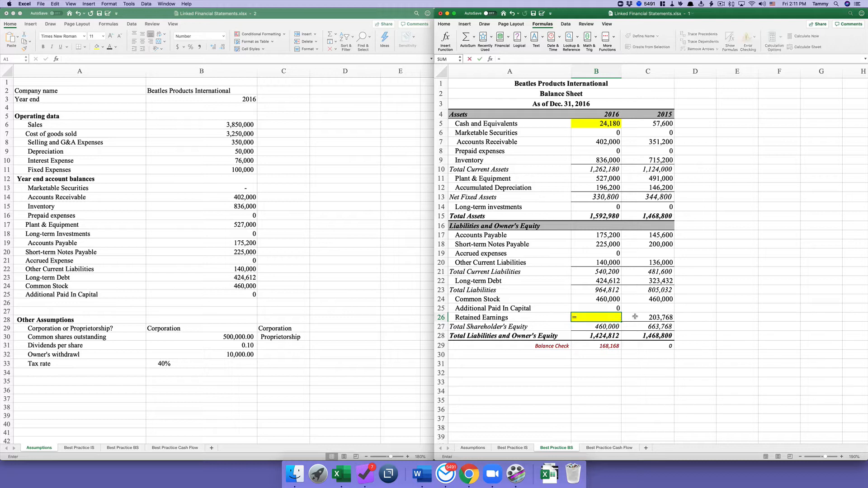
click(635, 316)
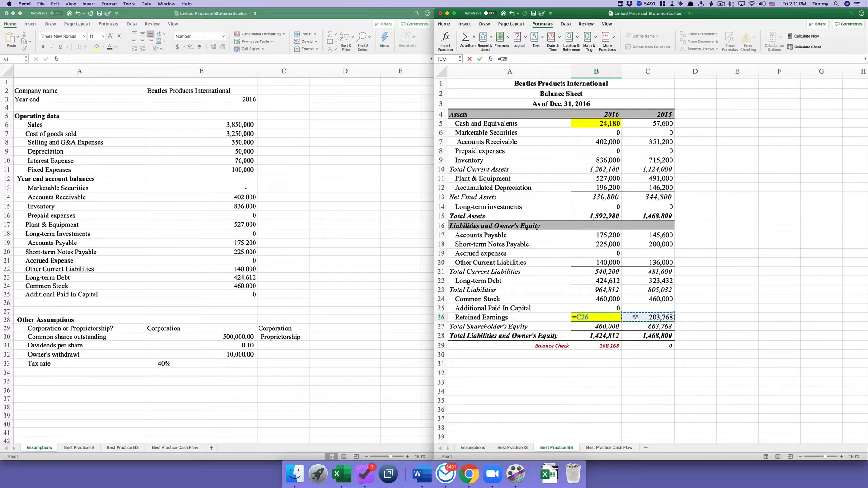
text(+)
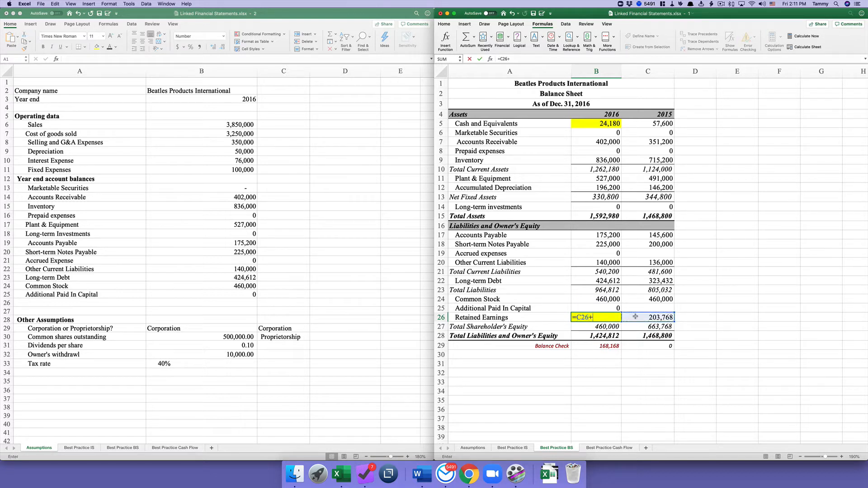
click(521, 450)
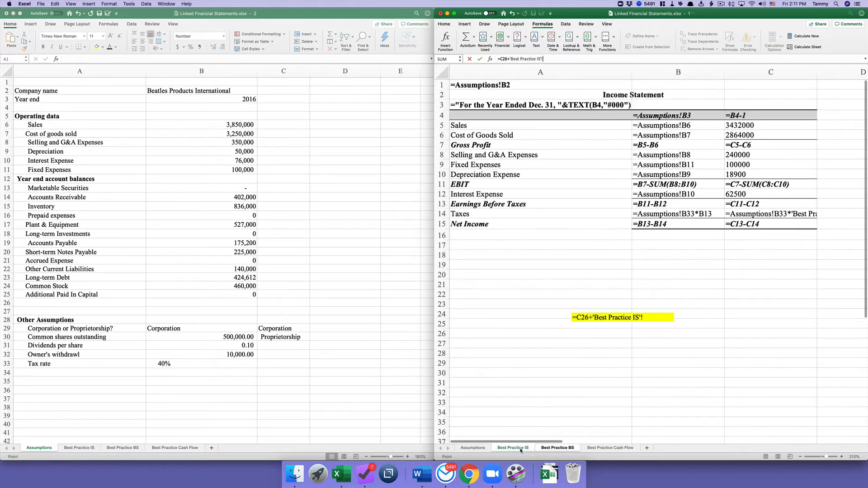
click(674, 225)
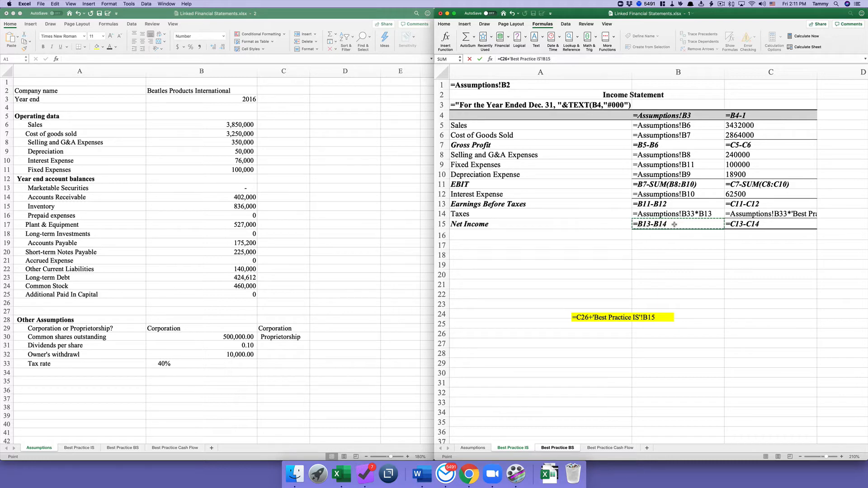
text(+)
click(609, 448)
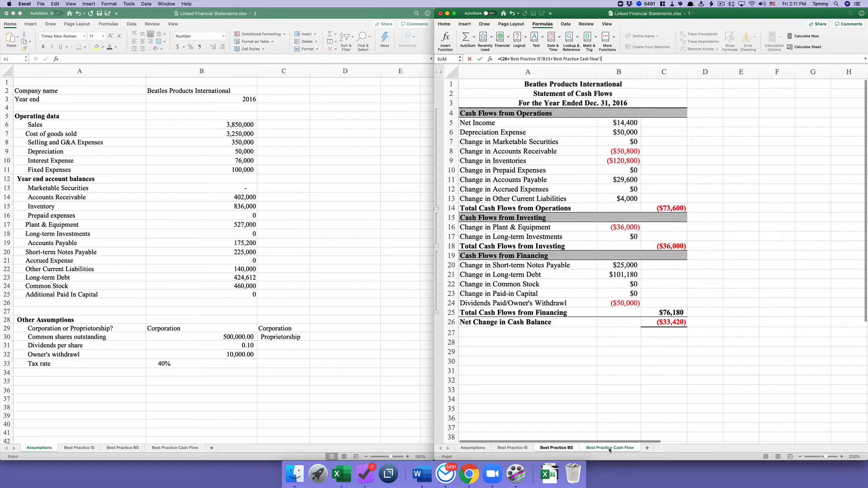
click(616, 306)
key(Return)
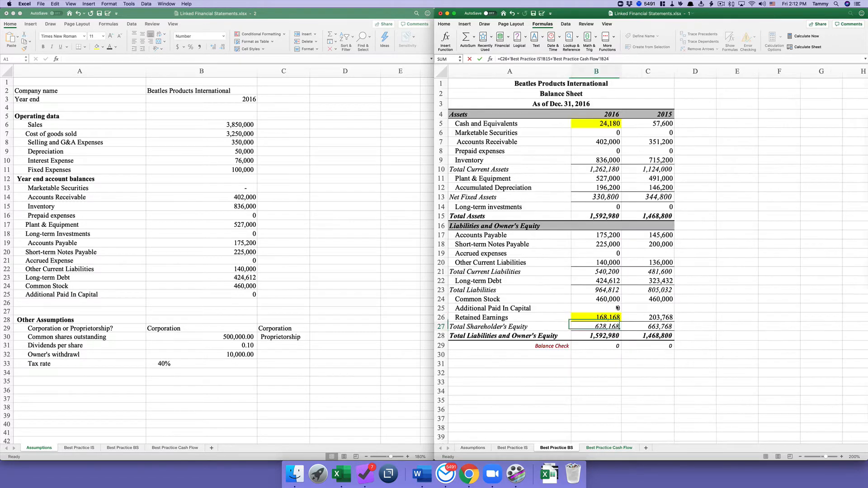
- Set No Fill on the 2016 Cash (B5) and Retained Earnings (B26) cells to clear the yellow
click(606, 345)
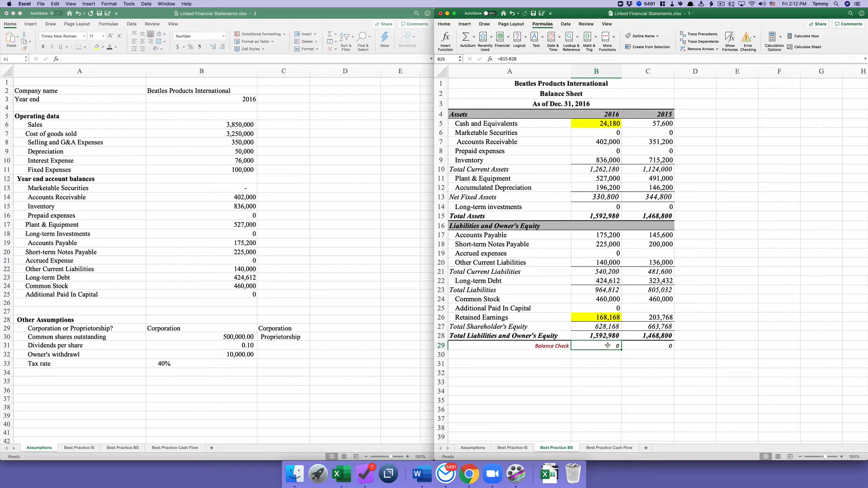
click(595, 126)
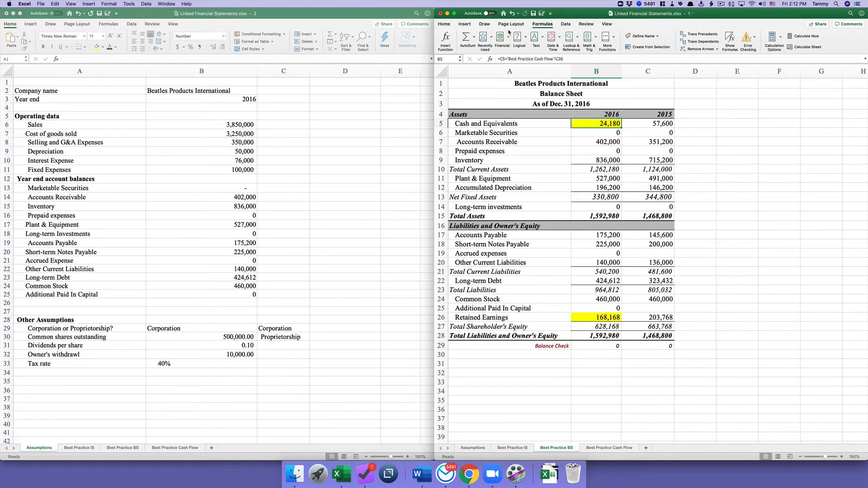
click(444, 25)
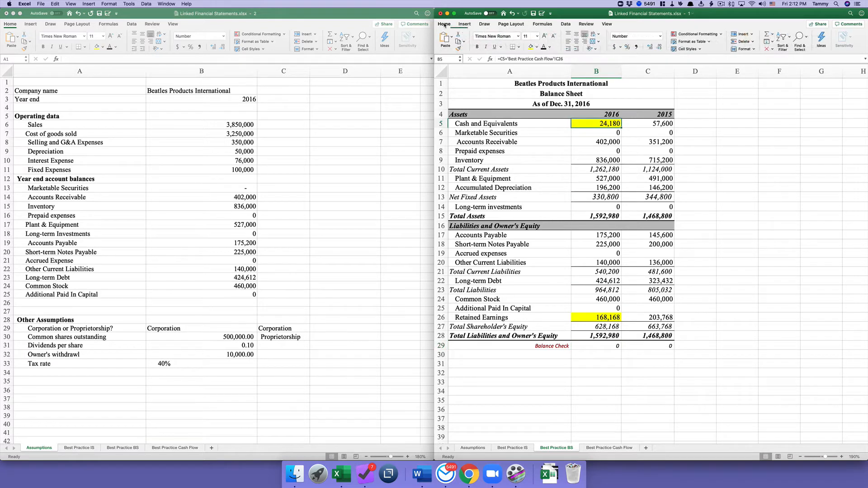
click(538, 47)
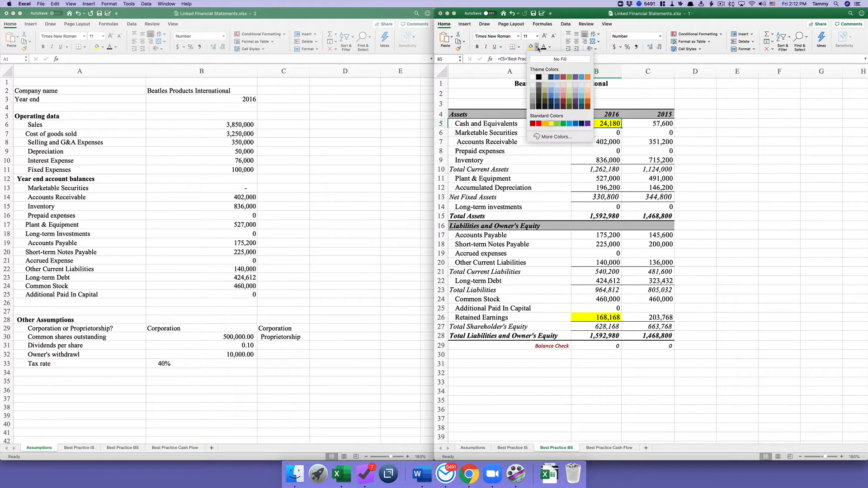
click(560, 60)
click(588, 317)
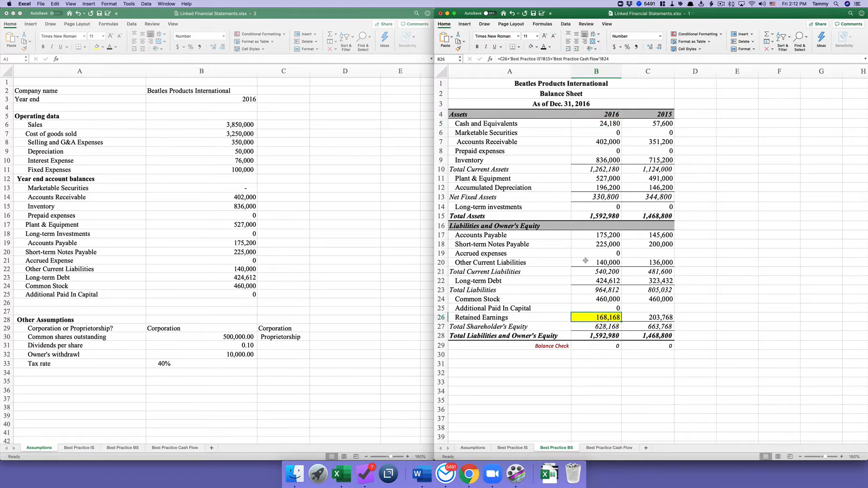
click(531, 47)
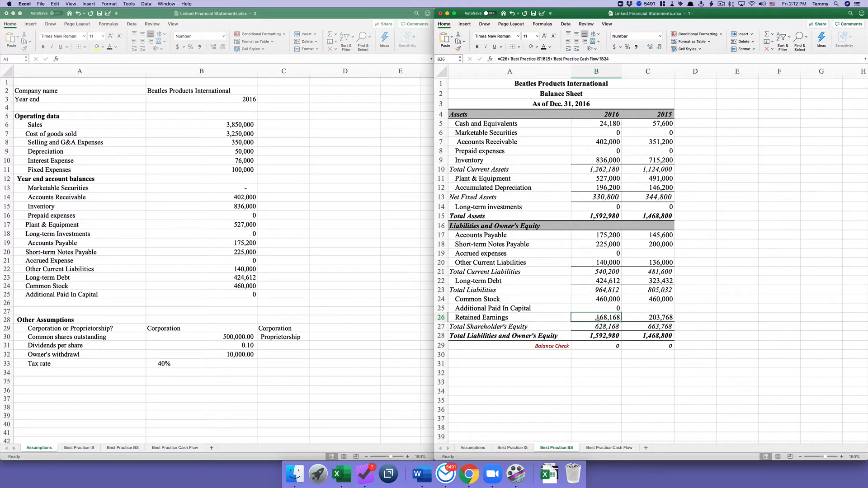
- Save the workbook, then check Sales on Assumptions and the 2016 Balance Check
click(534, 14)
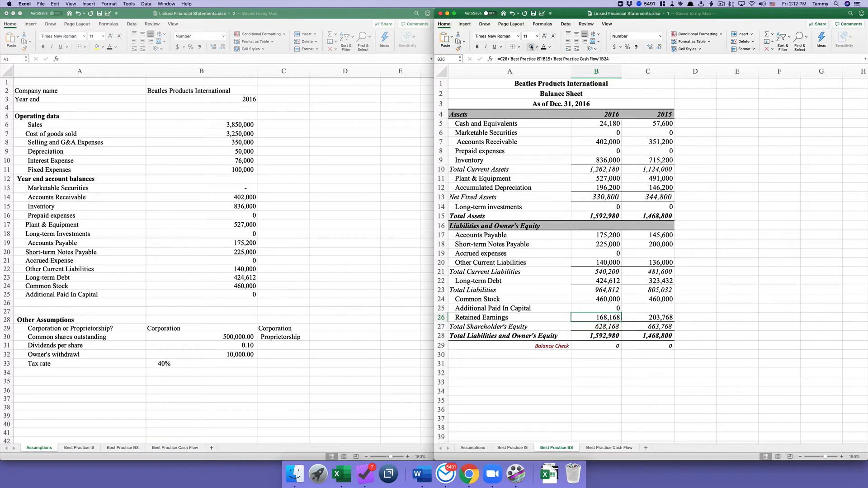
scroll(515, 72, down, 1)
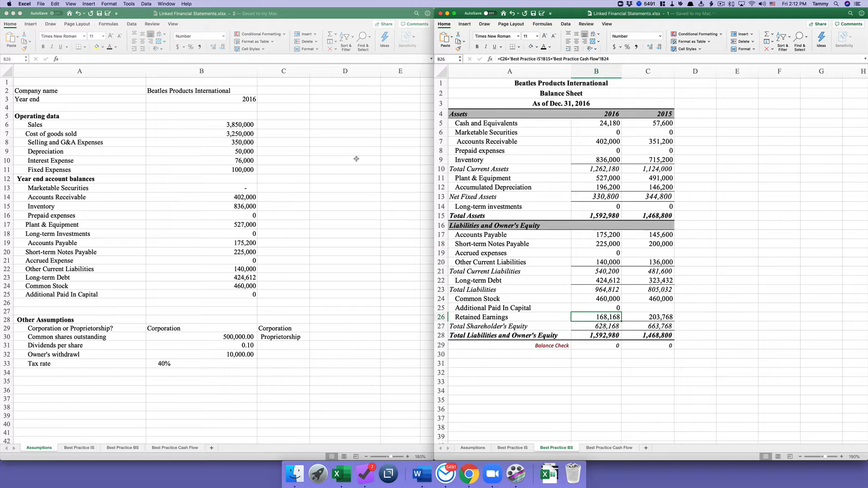
click(244, 125)
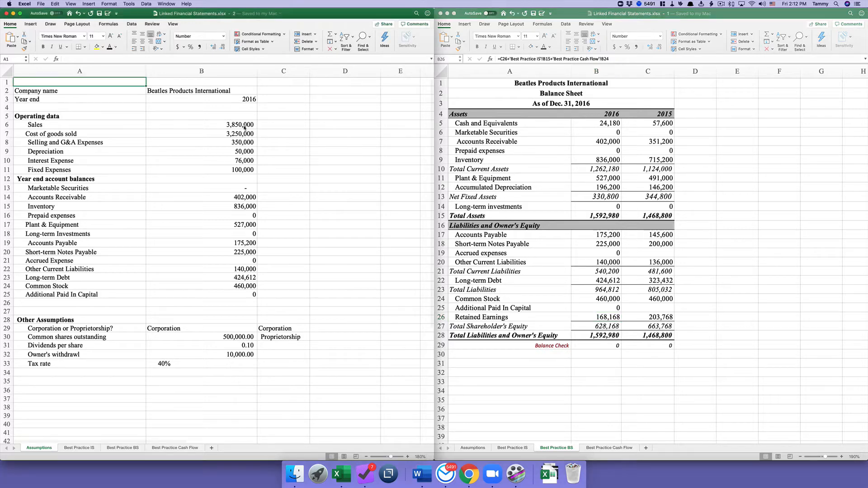
click(243, 124)
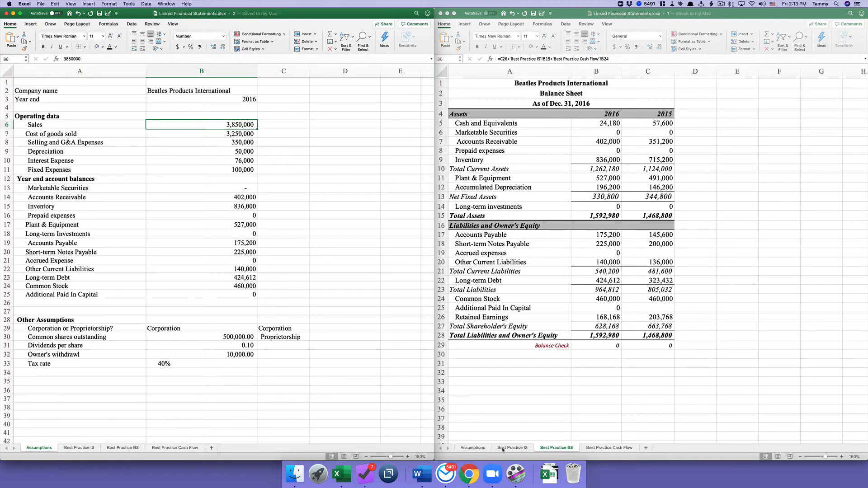
click(596, 346)
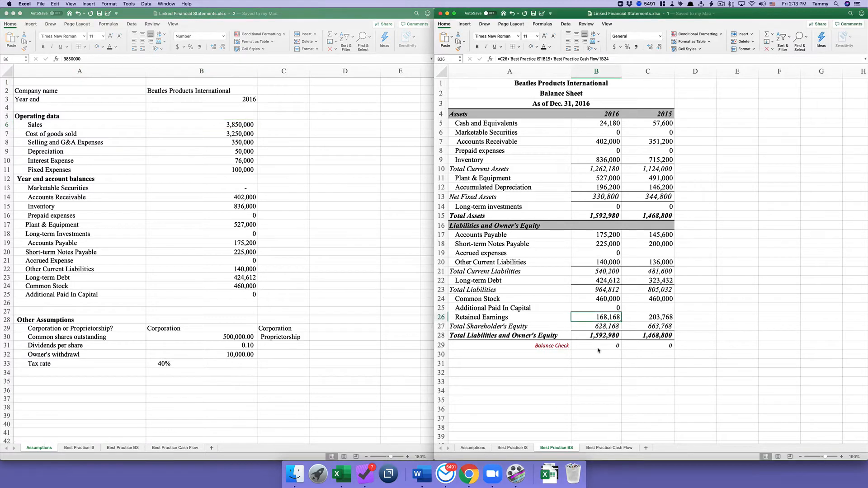
click(597, 346)
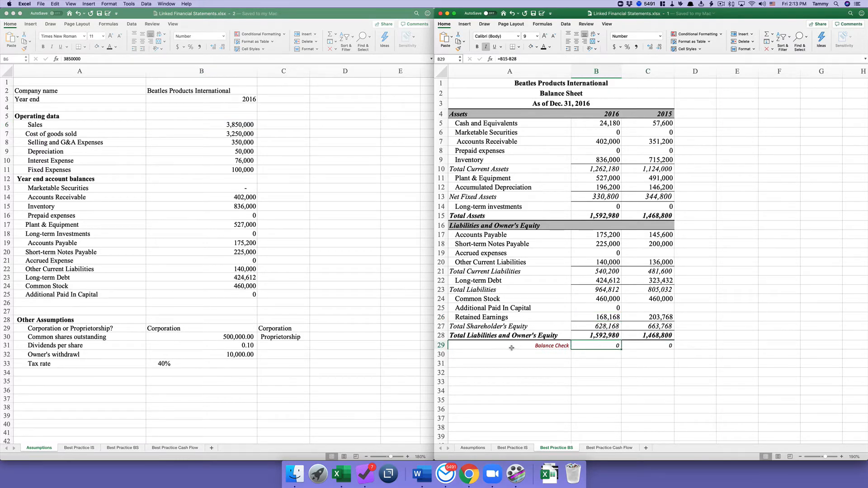
- Fill Balance Check row A29:C29 yellow and confirm both years read 0
drag(512, 347, 642, 345)
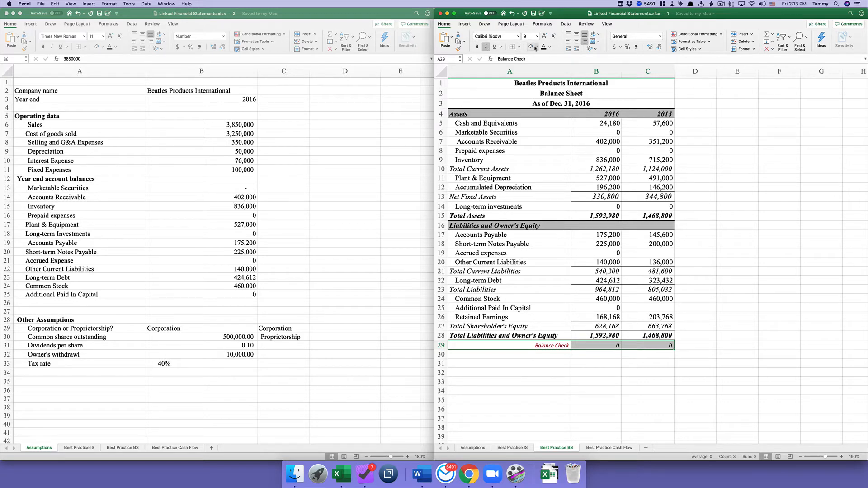
click(537, 47)
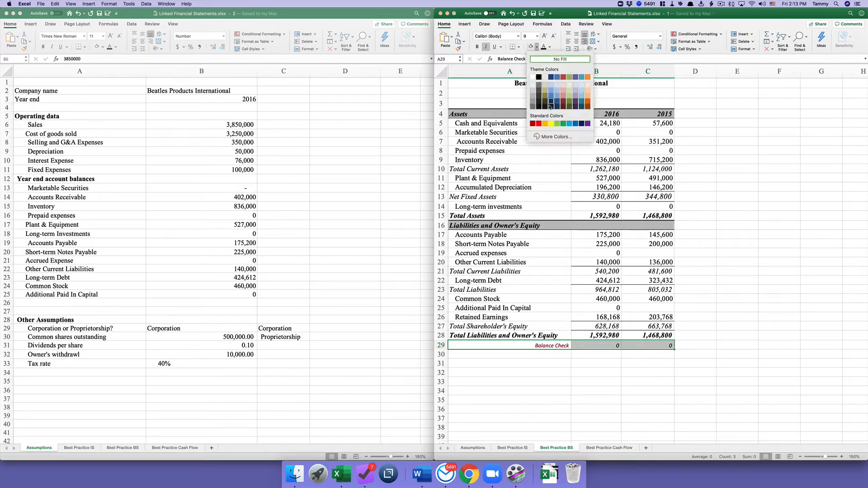
click(551, 123)
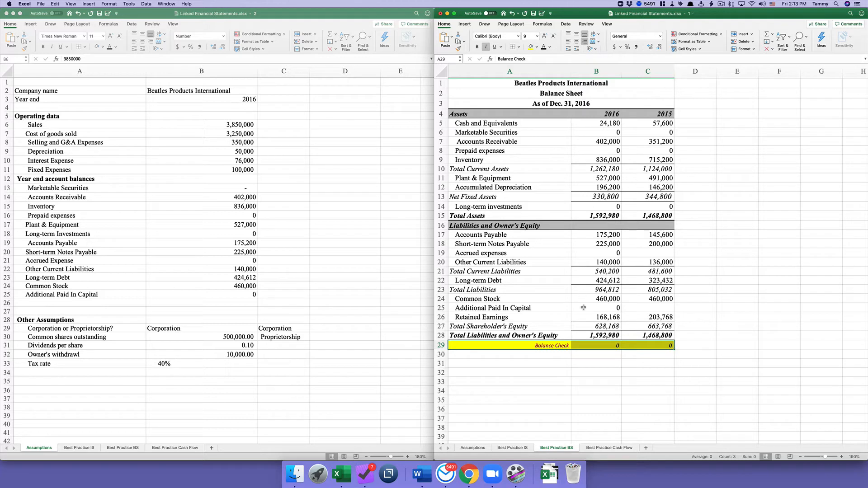
click(588, 345)
click(637, 344)
click(601, 346)
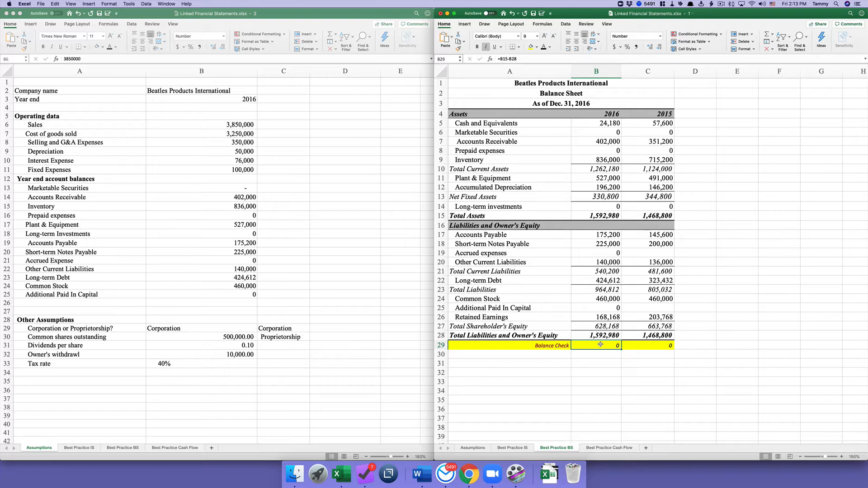
click(198, 128)
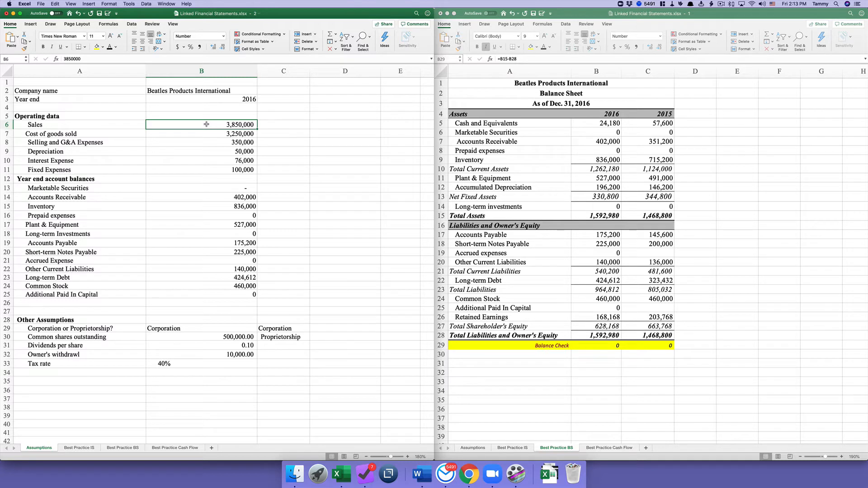
text(3000)
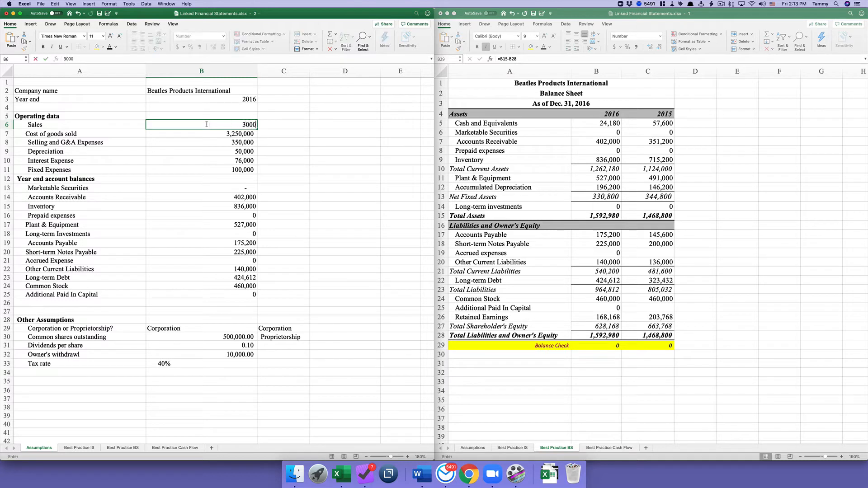
text(000)
key(Return)
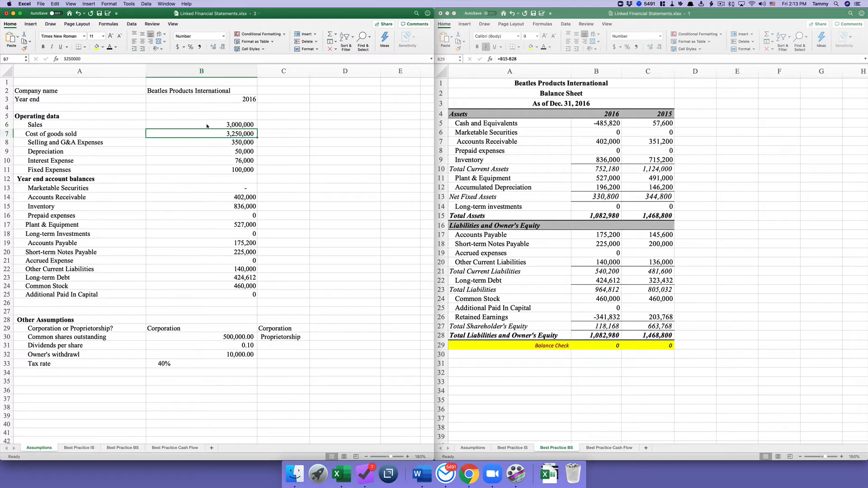
click(206, 125)
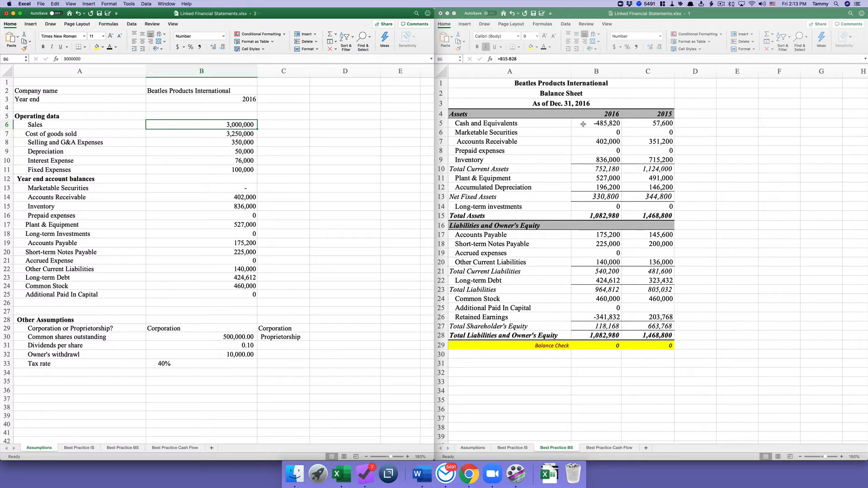
click(583, 123)
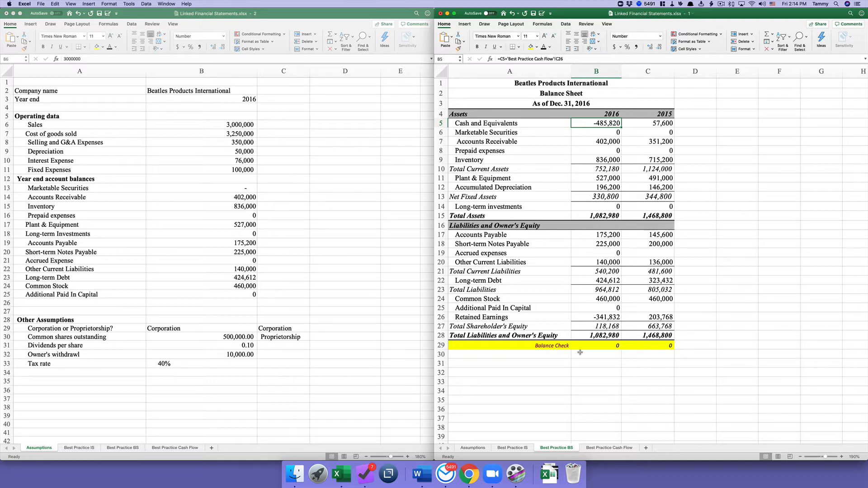
click(214, 122)
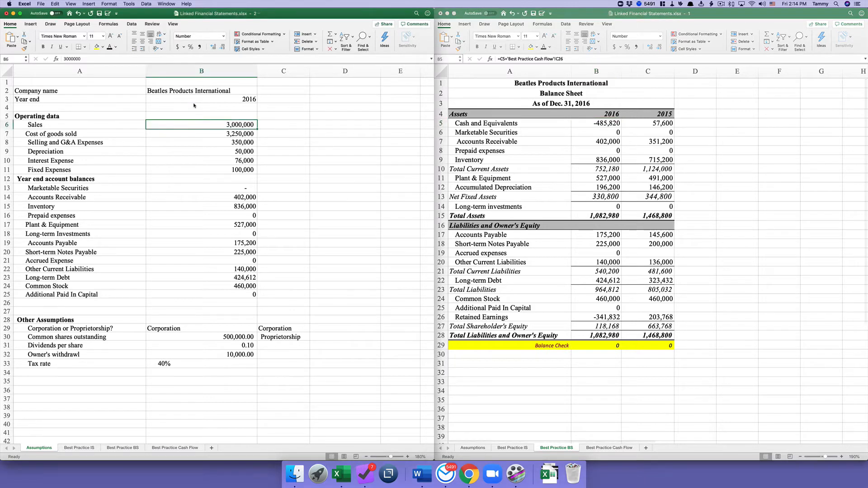
click(78, 14)
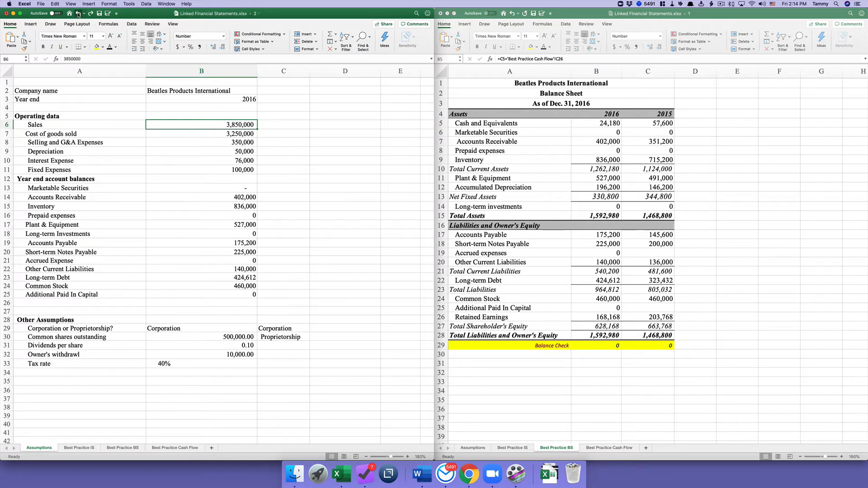
click(217, 170)
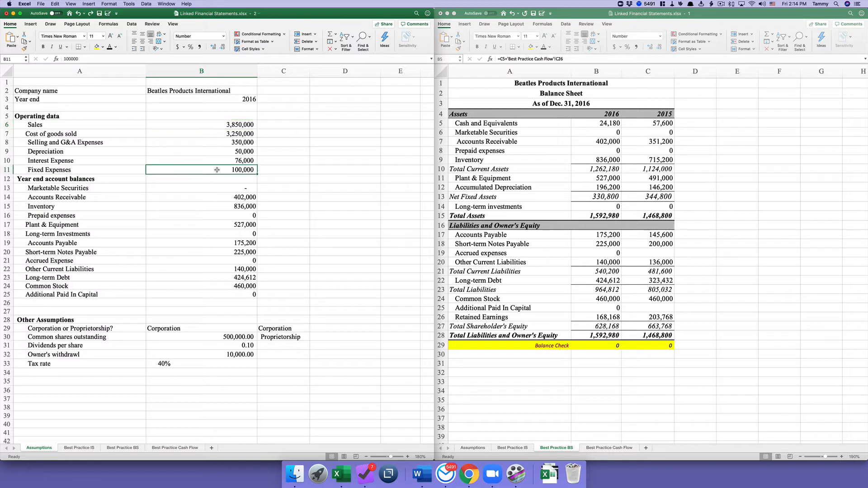
text(150,00)
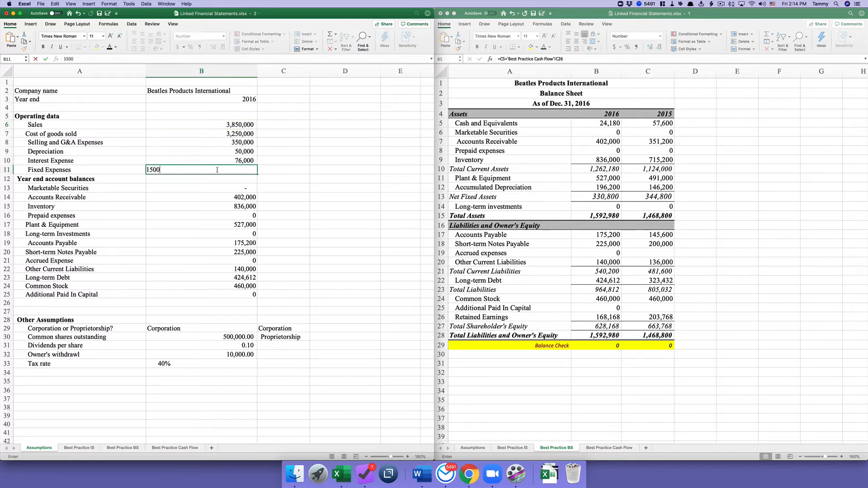
text(00)
key(Return)
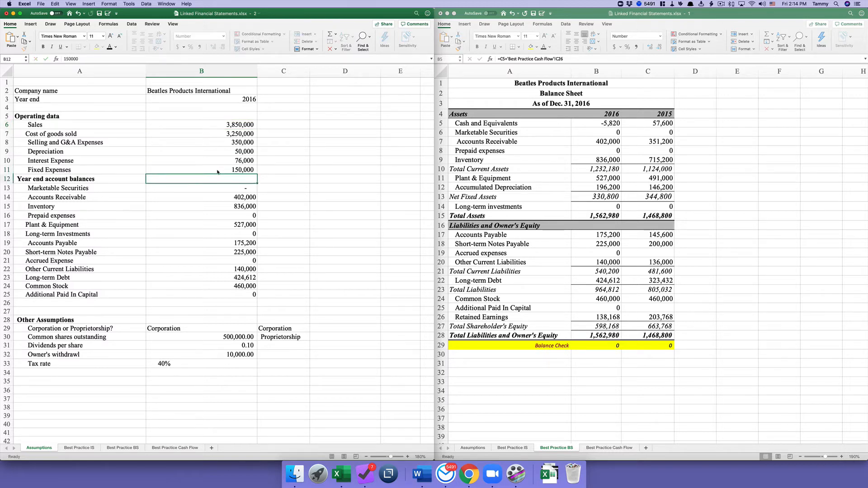
click(217, 172)
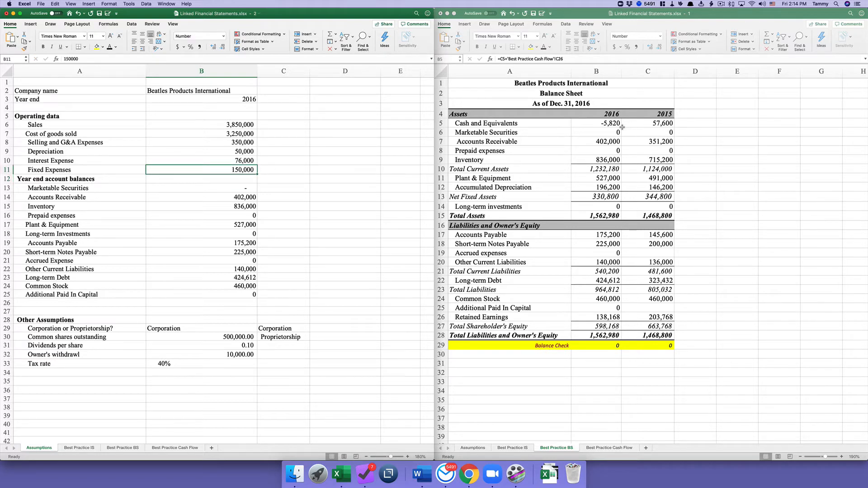
click(602, 127)
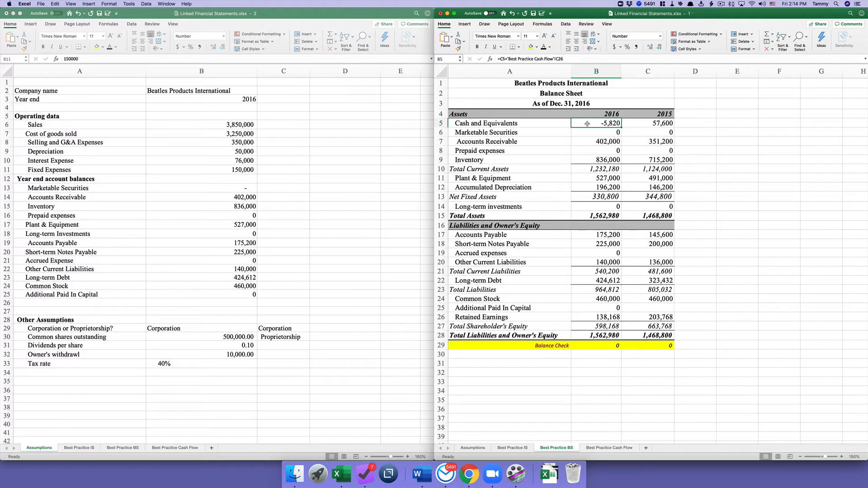
click(598, 346)
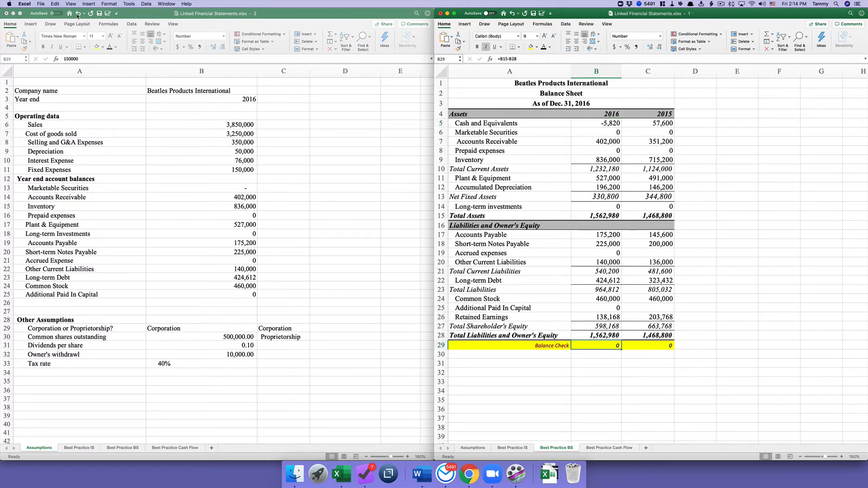
click(77, 15)
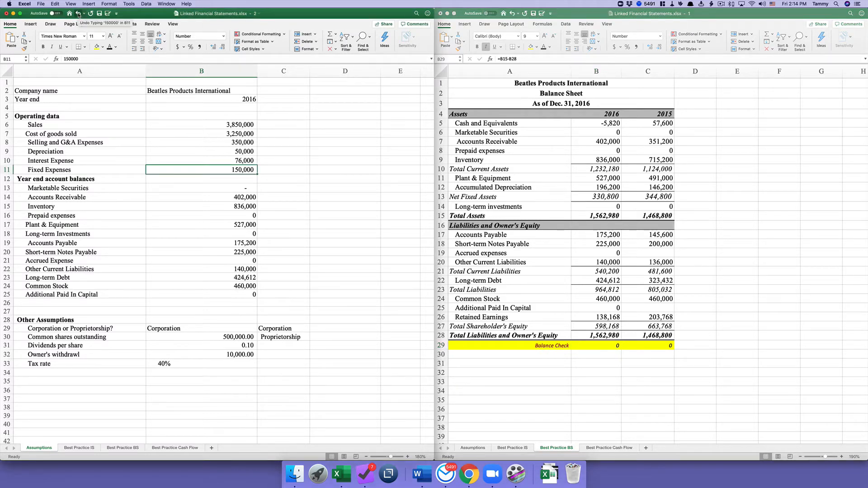
click(78, 15)
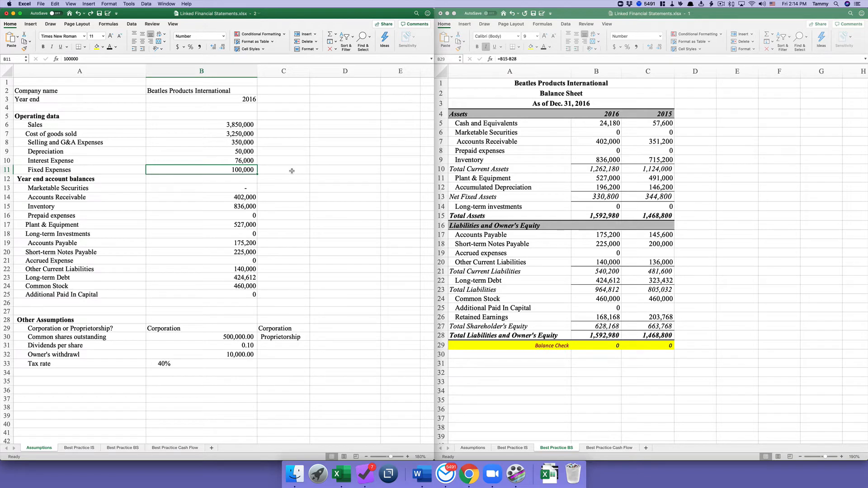
click(588, 122)
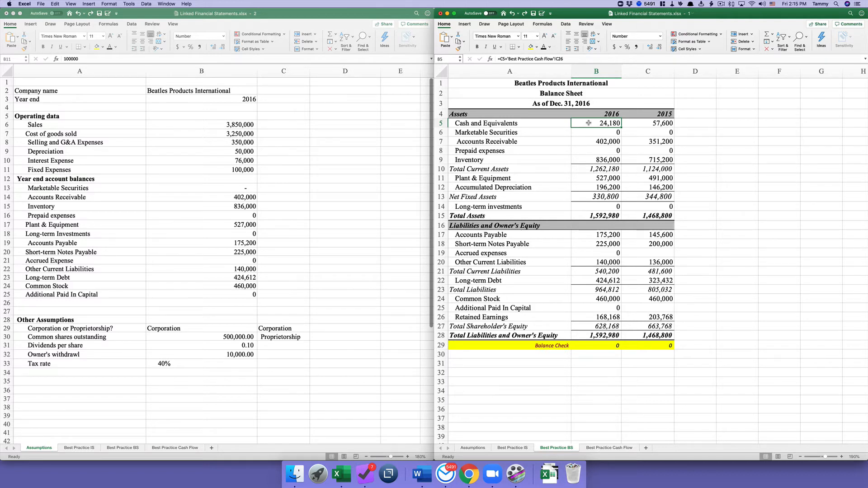
- In D5, enter an IF formula warning "Cash balance less than zero; check assumptions" when B5<0
click(701, 124)
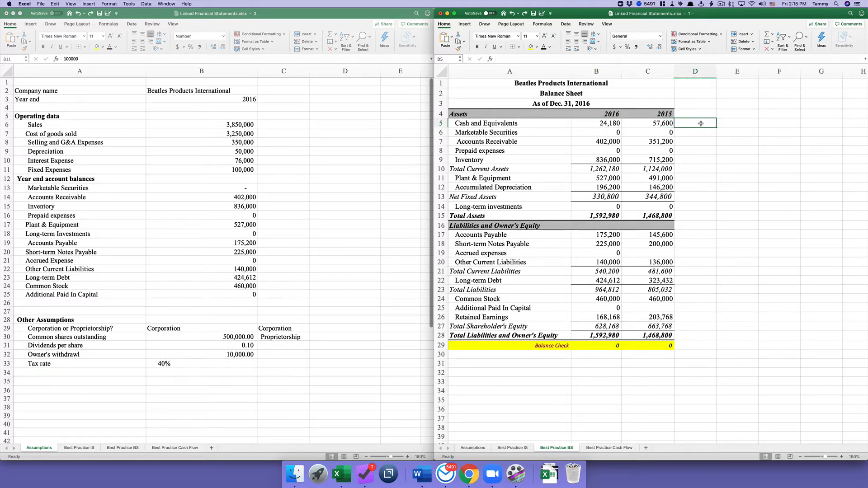
text(=if()
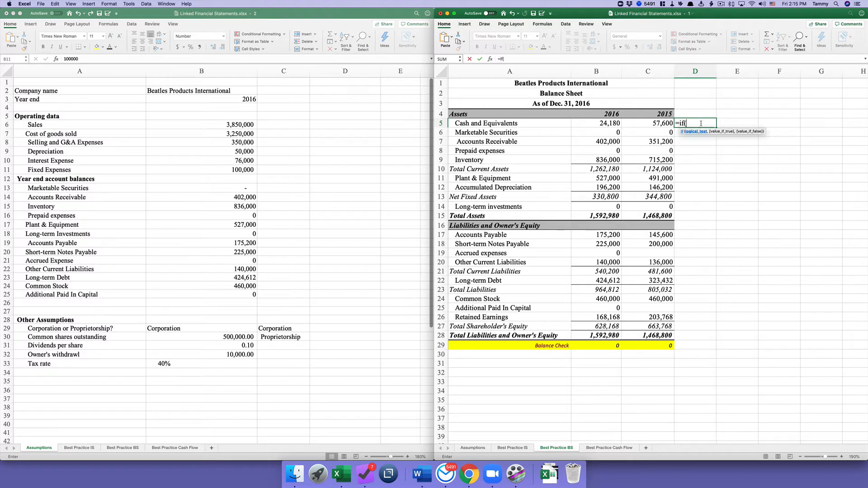
click(604, 124)
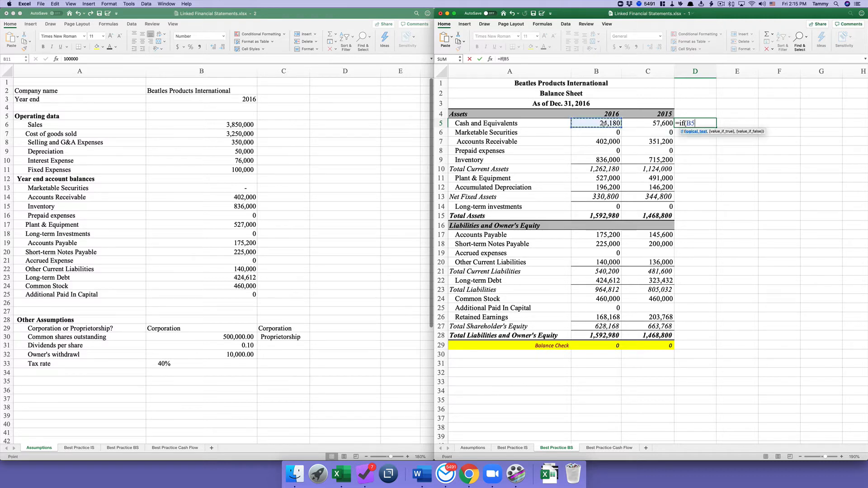
text(<0,)
text(Cash balance)
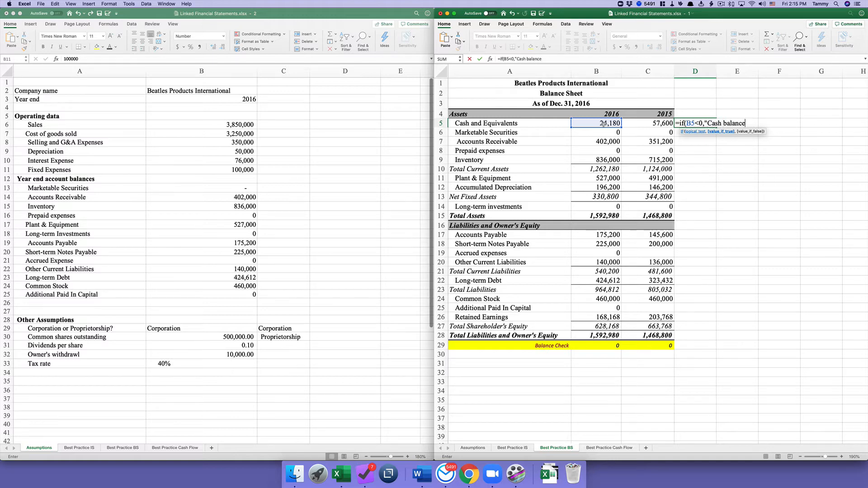
text( less than zero; check ass)
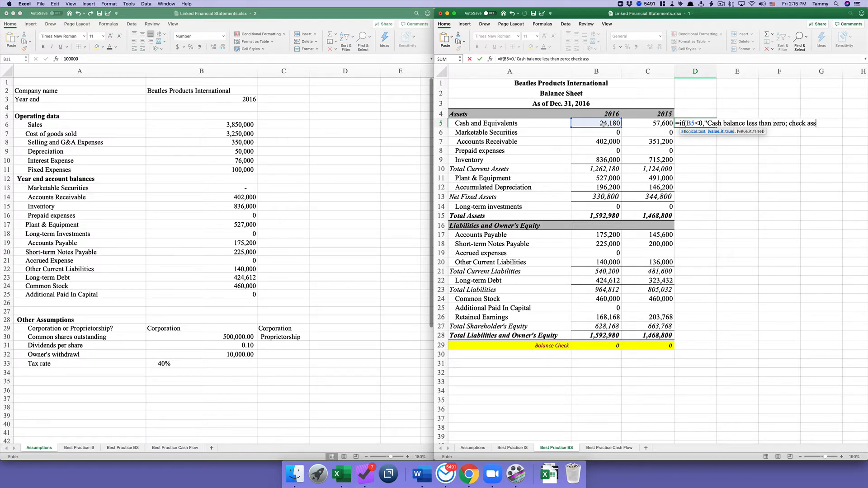
text(umptions",)
text())
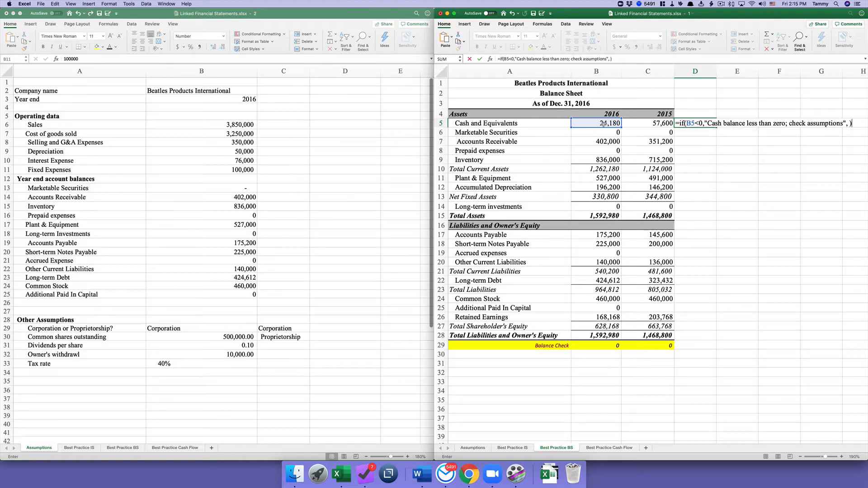
click(604, 123)
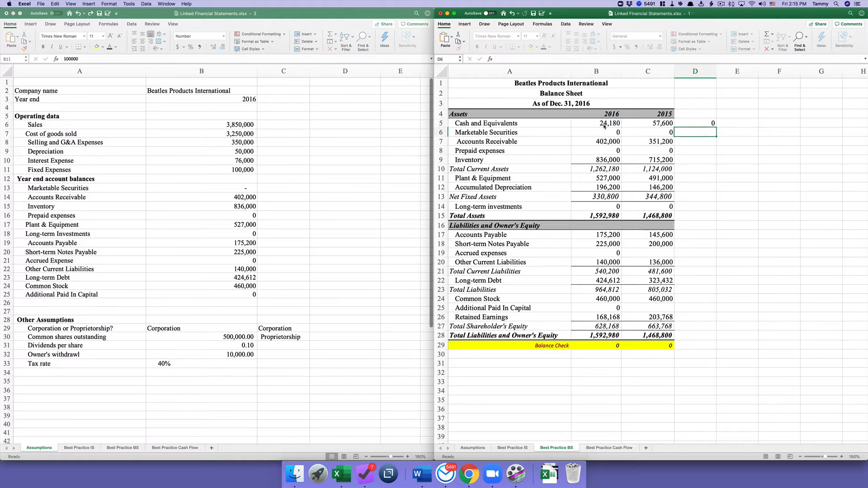
- Edit the D5 formula so it returns a blank " " when cash is not negative
click(692, 124)
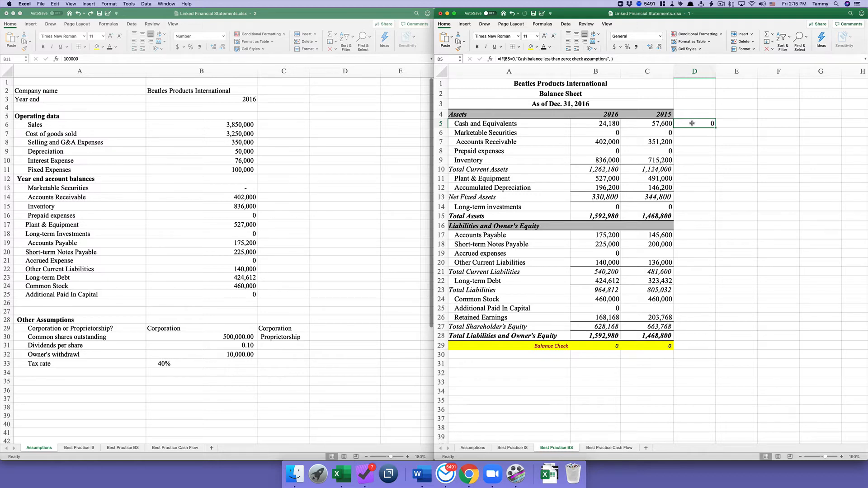
double_click(692, 123)
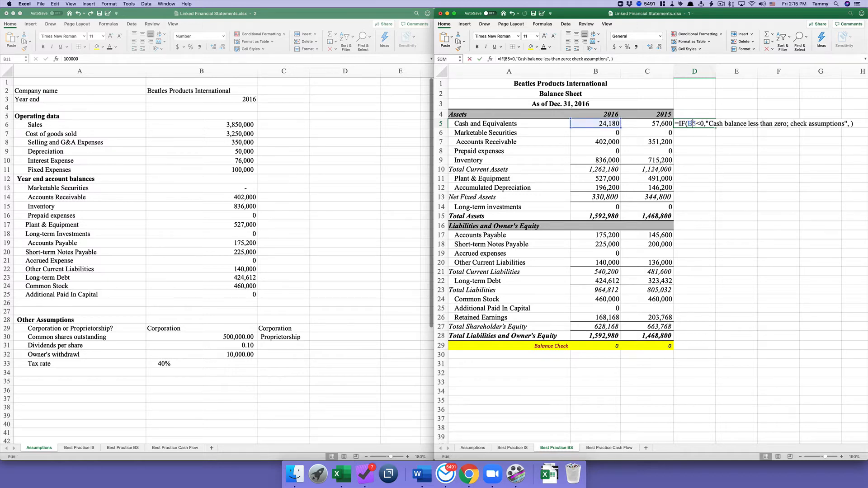
click(850, 124)
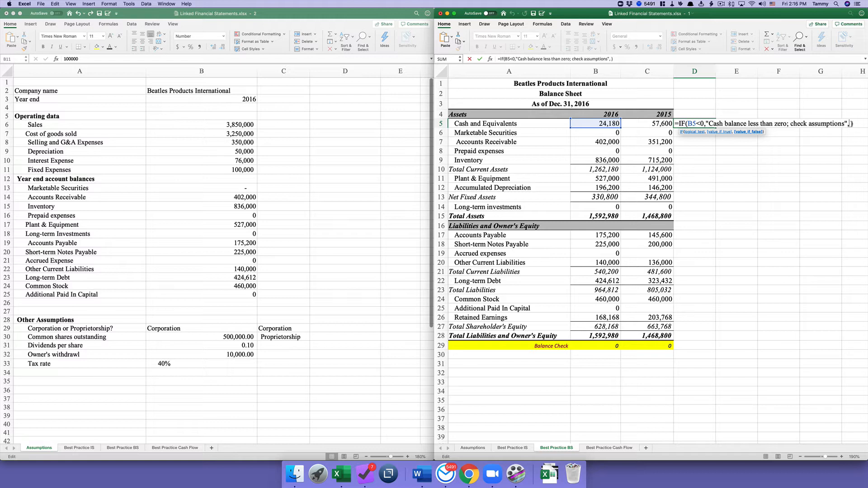
text(" ")
key(ctrl+Return)
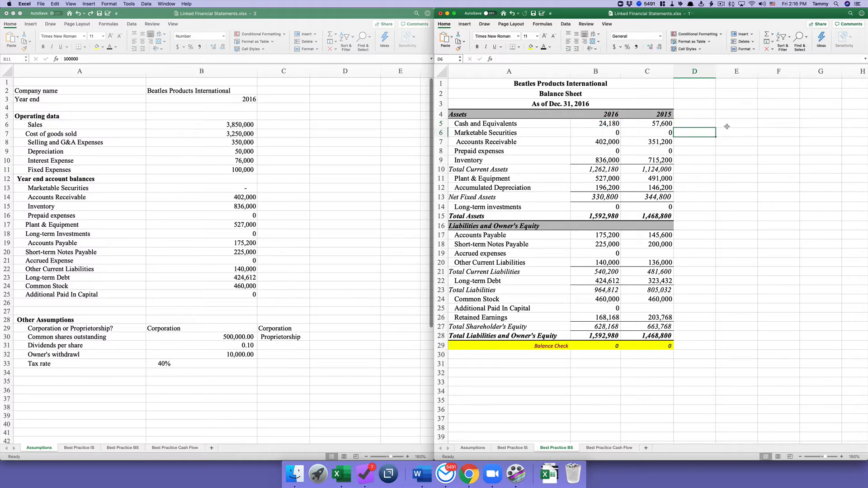
click(241, 127)
click(243, 125)
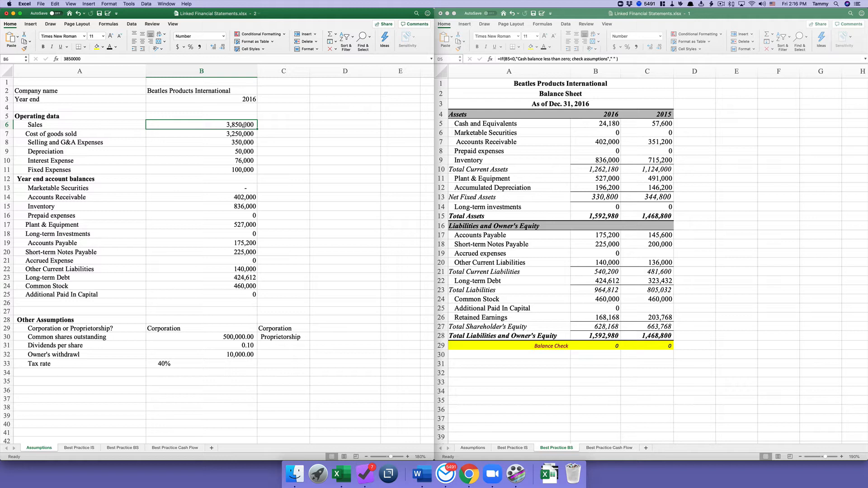
scroll(299, 119, down, 1)
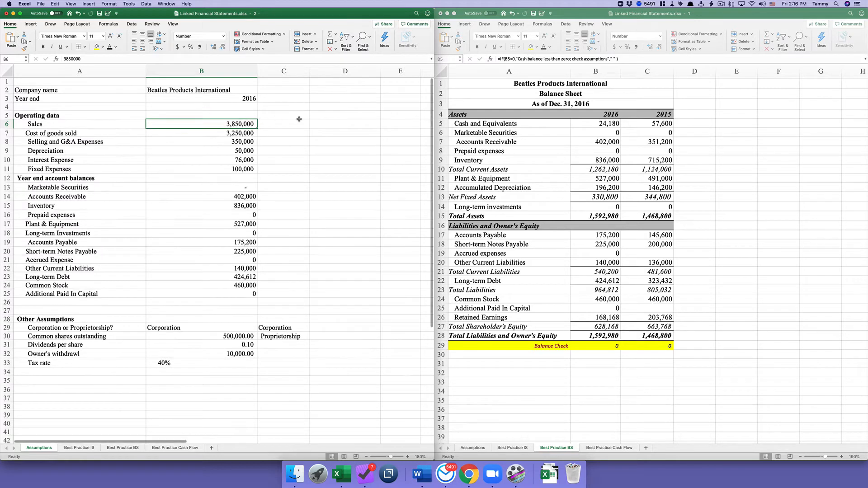
text(38)
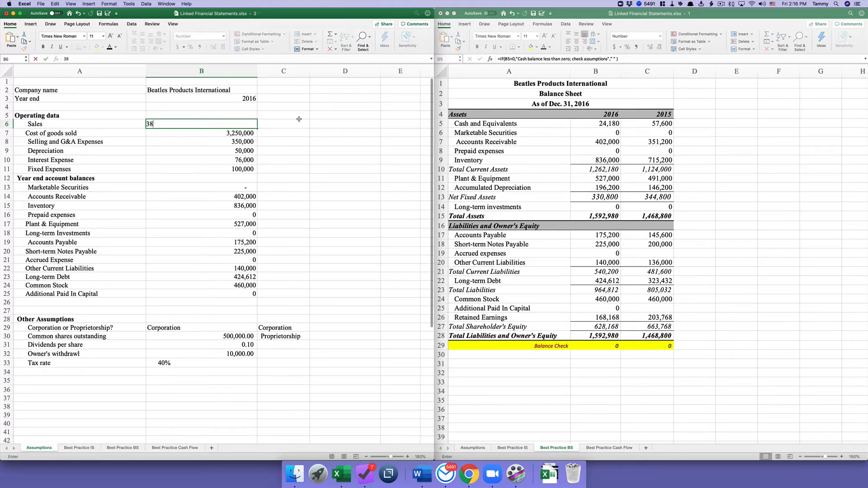
text(5,000)
key(Return)
click(690, 126)
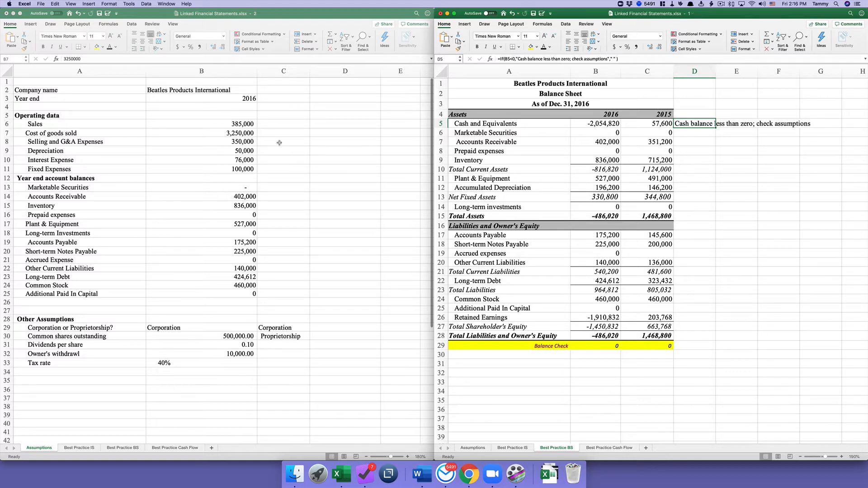
click(78, 15)
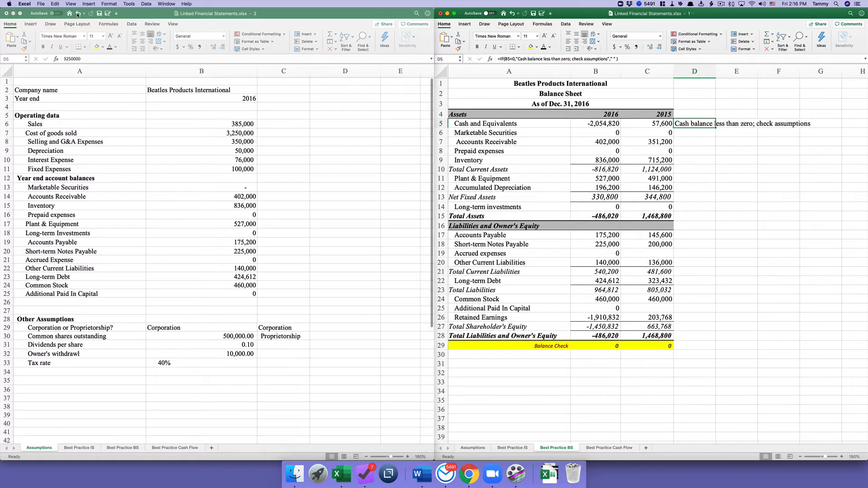
click(77, 15)
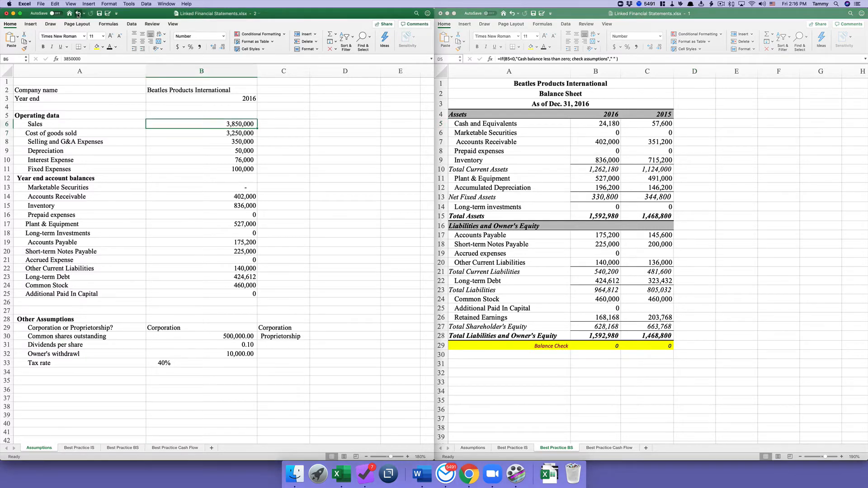
click(589, 347)
click(591, 346)
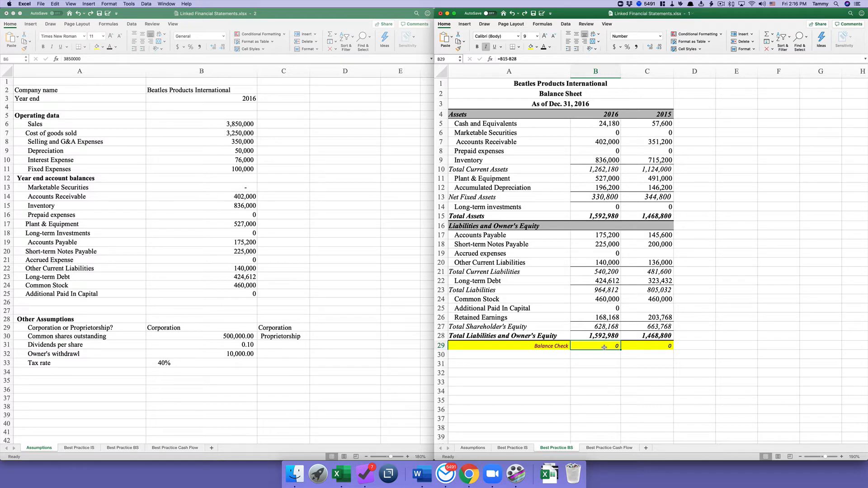
- Change B29 to =IF(B15-B28<>0,"balance sheet does not balance"," ") and fill it into C29
click(499, 58)
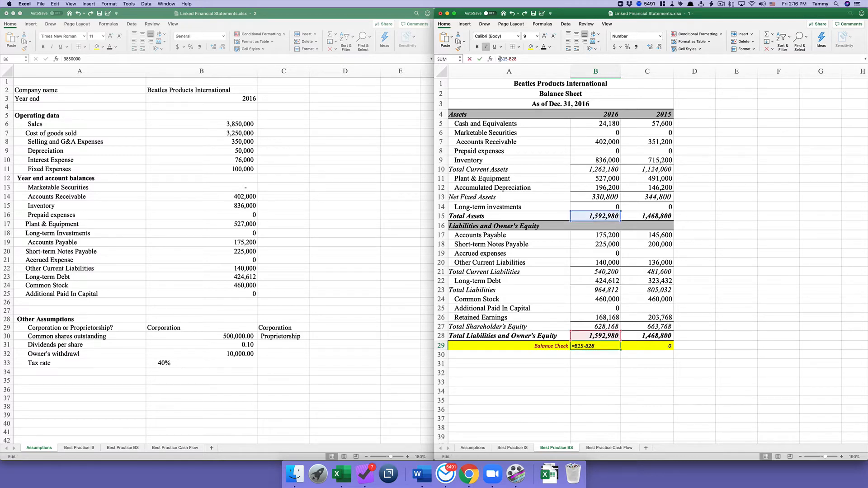
text(if)
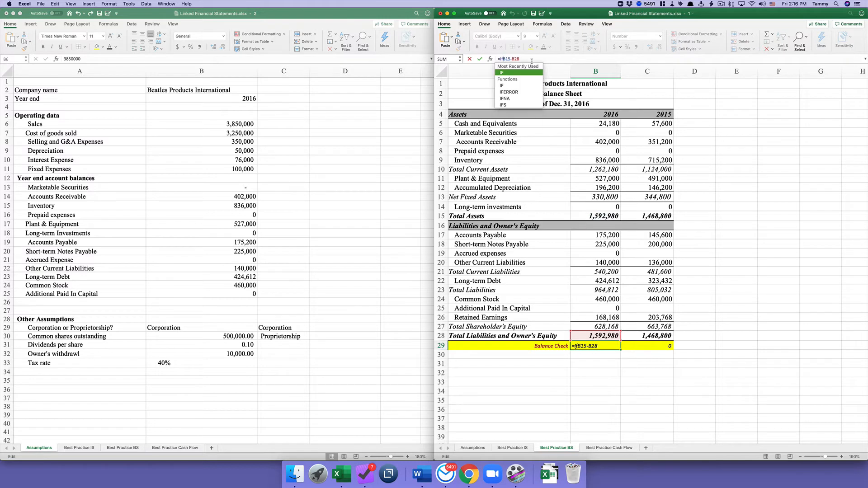
text(()
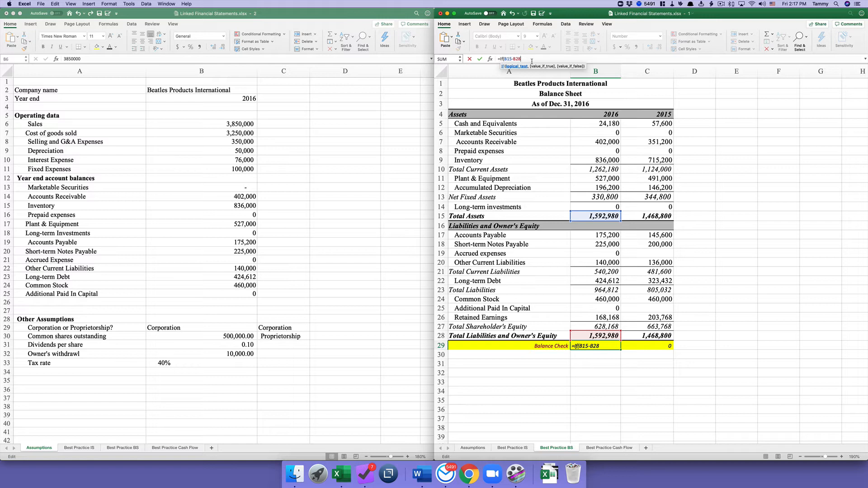
text(<>0,"balance sheet does not balancd)
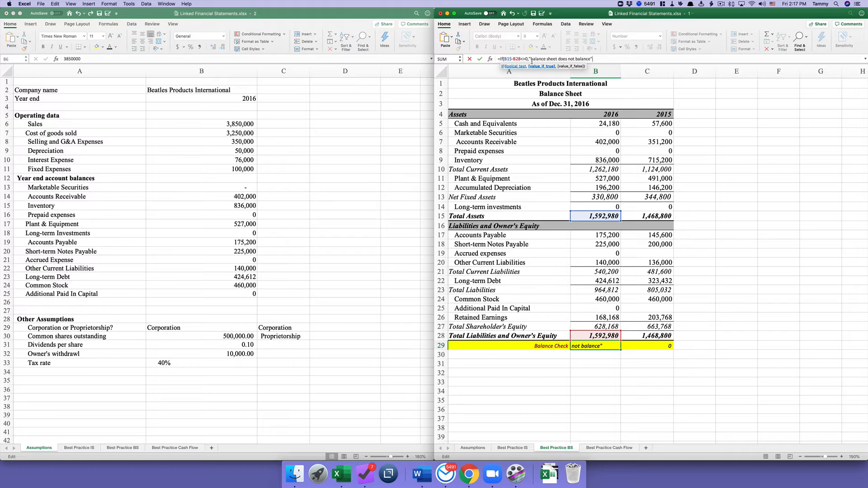
text(",)
text(" ))
text("))
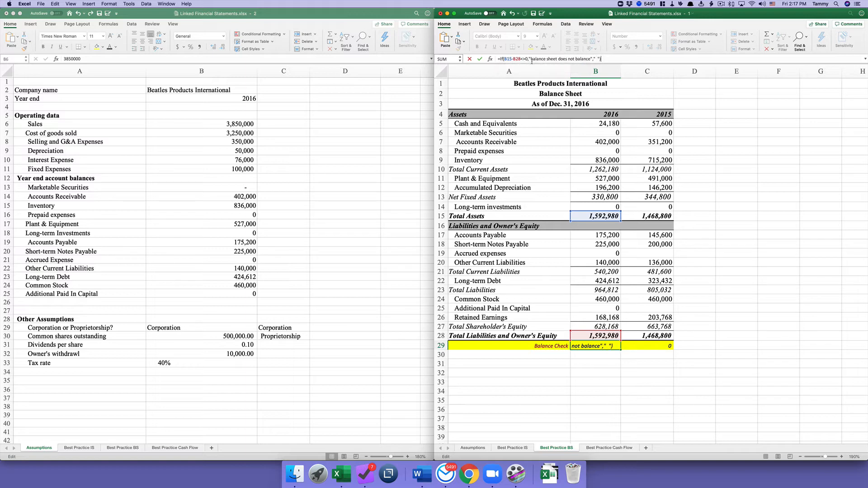
key(Return)
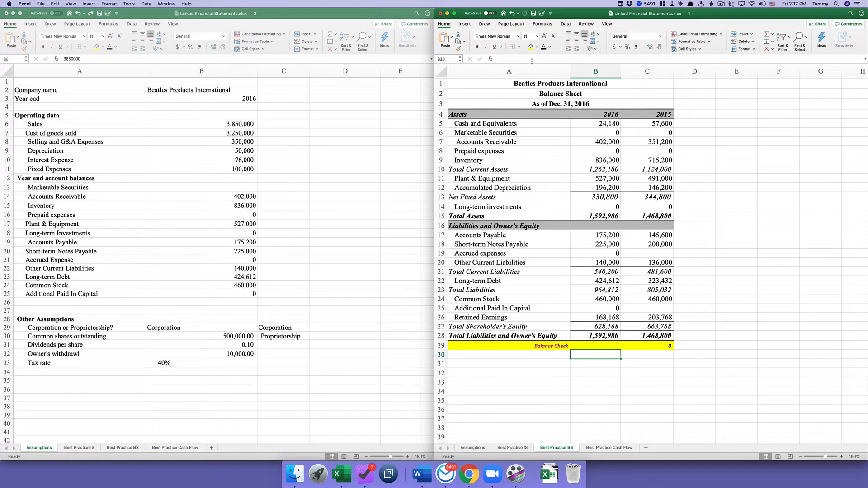
click(589, 343)
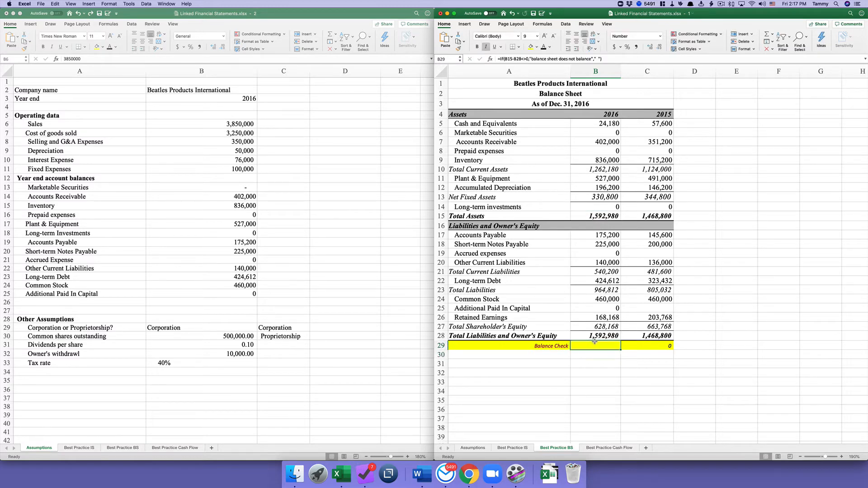
click(652, 348)
click(603, 349)
drag(621, 350, 665, 347)
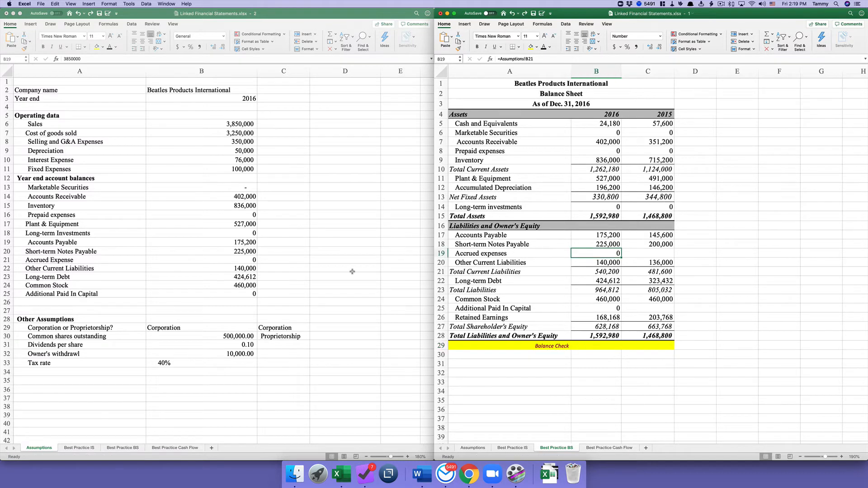
- Change the Assumptions business type from Corporation to proprietorship
click(231, 328)
click(232, 327)
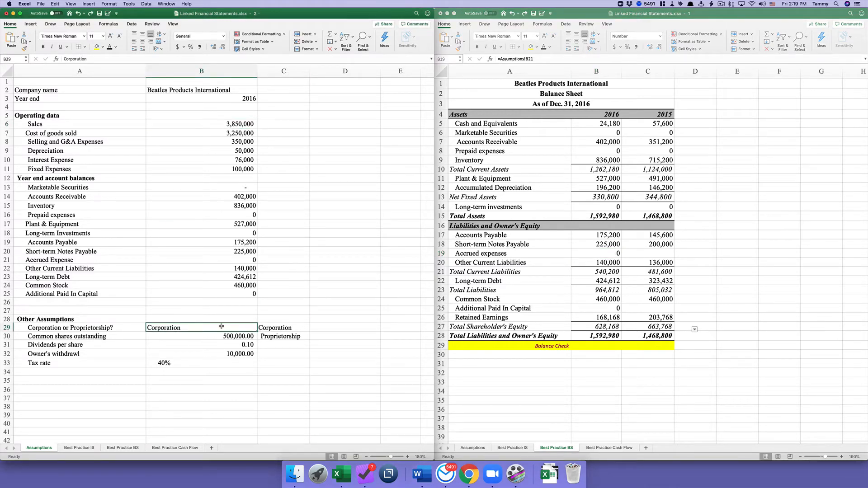
click(111, 59)
drag(111, 59, 63, 59)
text(prop)
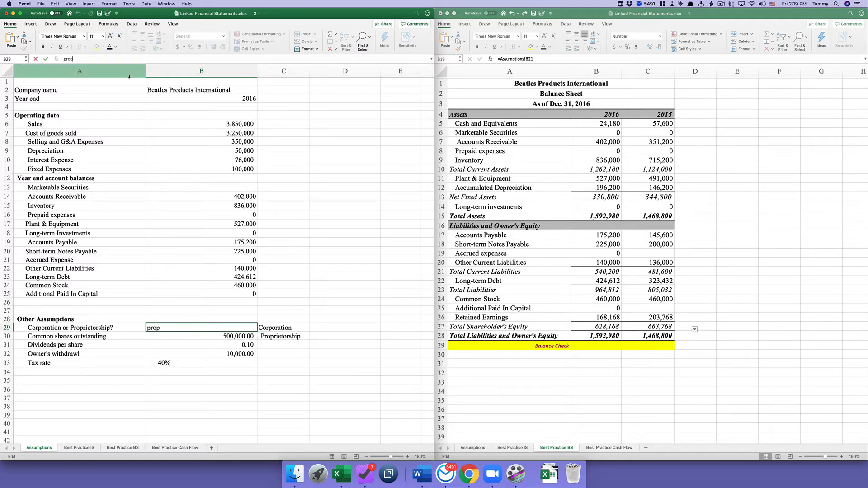
text(rietorship)
key(Return)
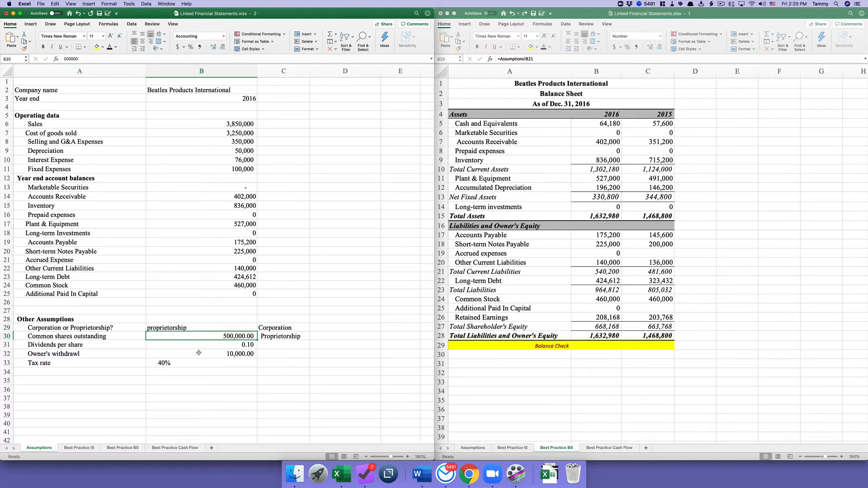
click(199, 353)
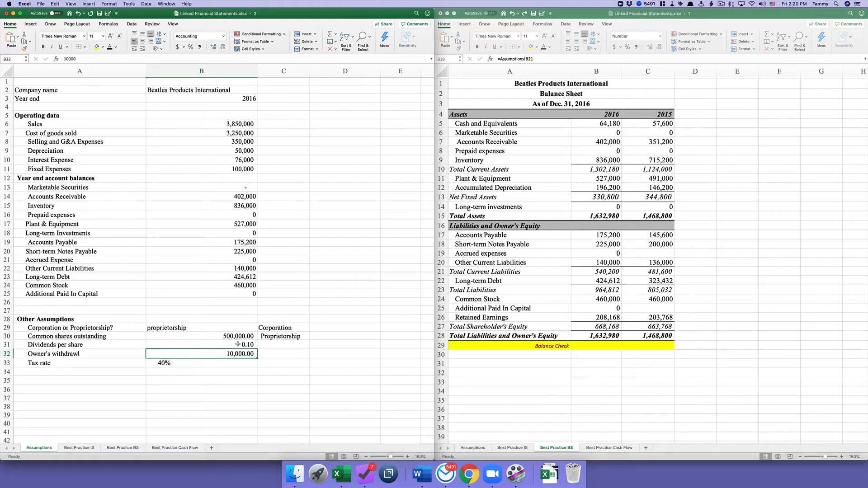
- Show Best Practice BS in the second window and check its Balance Check beside Assumptions
click(595, 448)
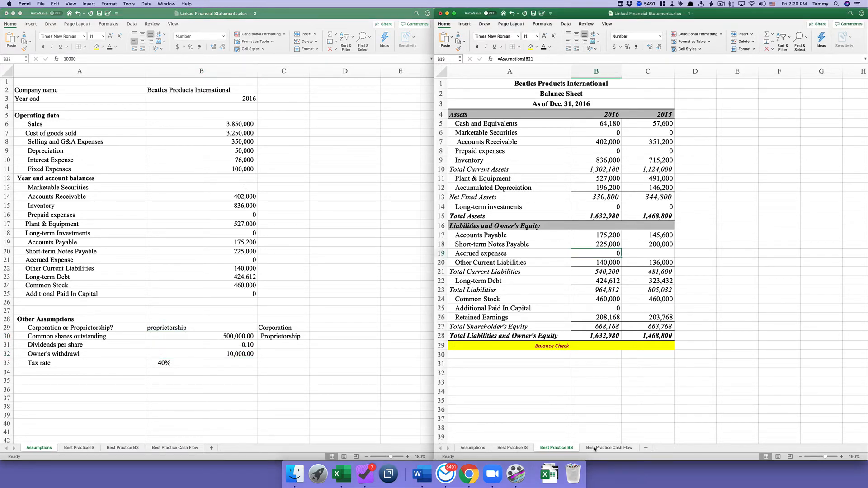
click(594, 448)
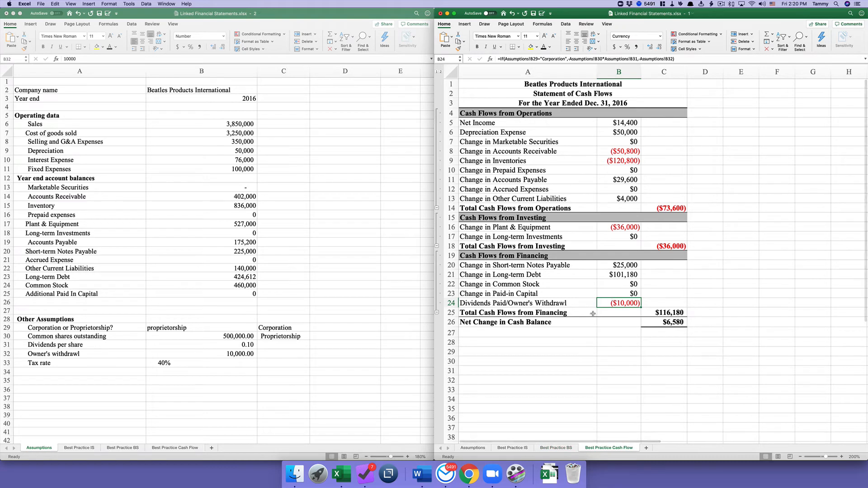
click(568, 447)
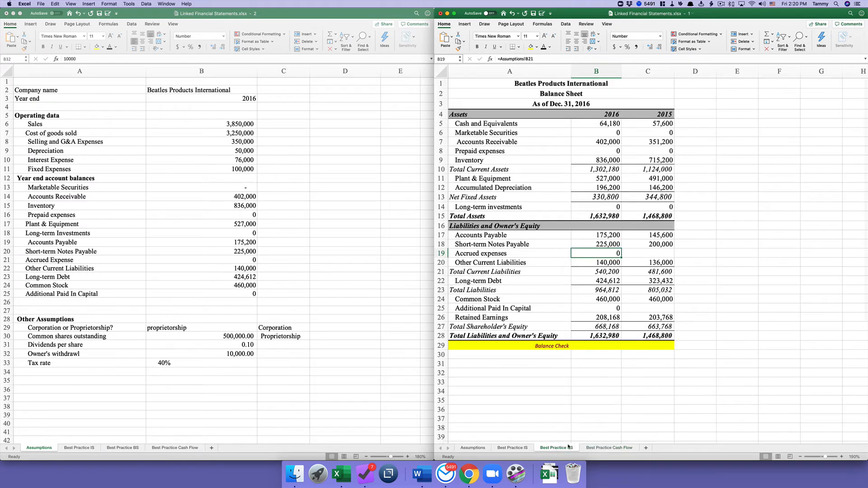
click(604, 345)
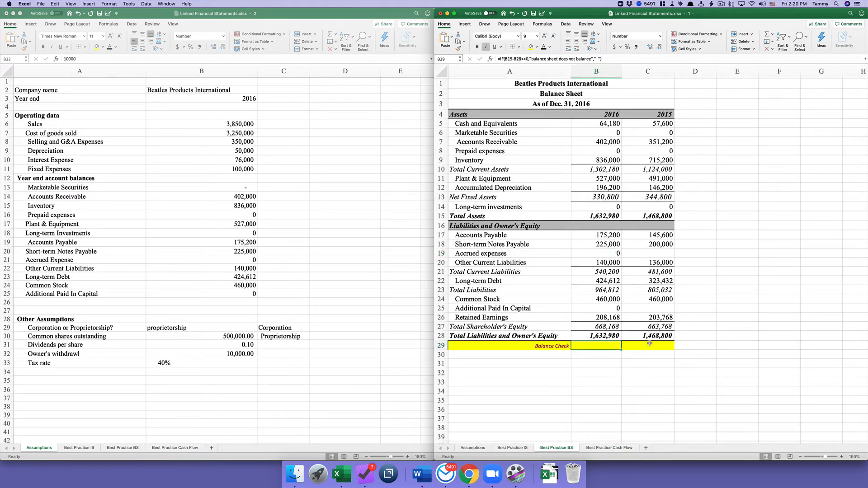
click(222, 328)
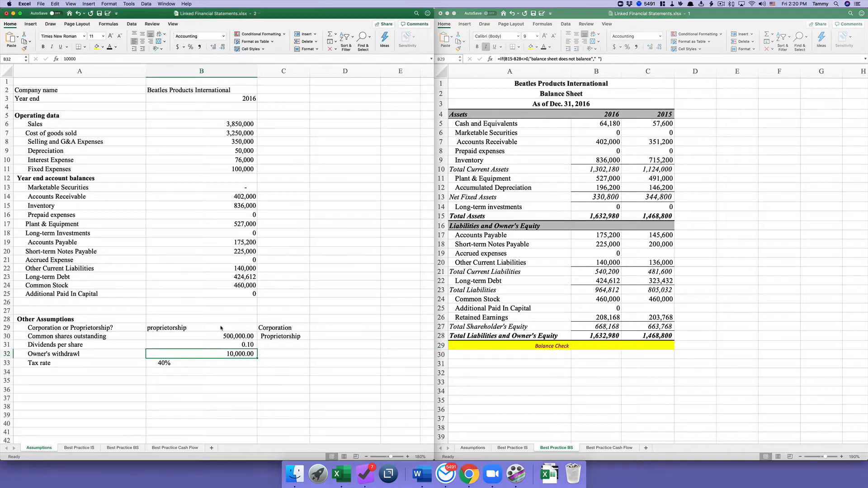
click(221, 327)
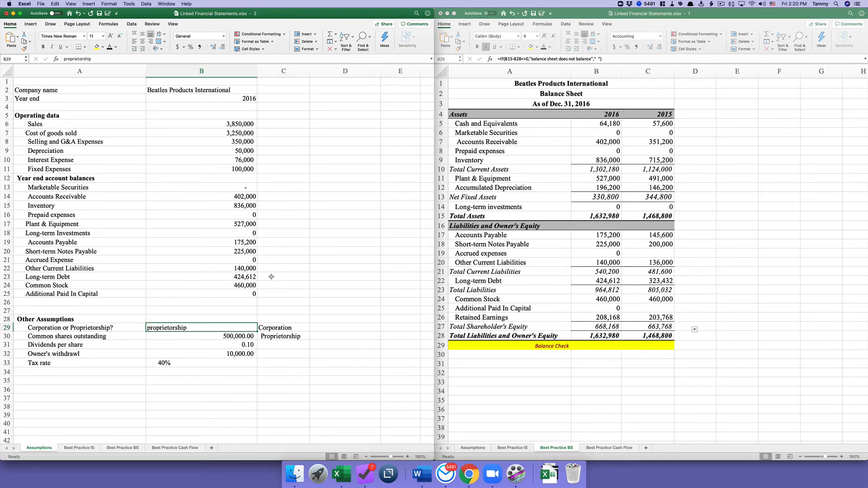
- Insert row 15 above Inventory with 'Specialty items (current assets)' and 100000 in B15
click(73, 209)
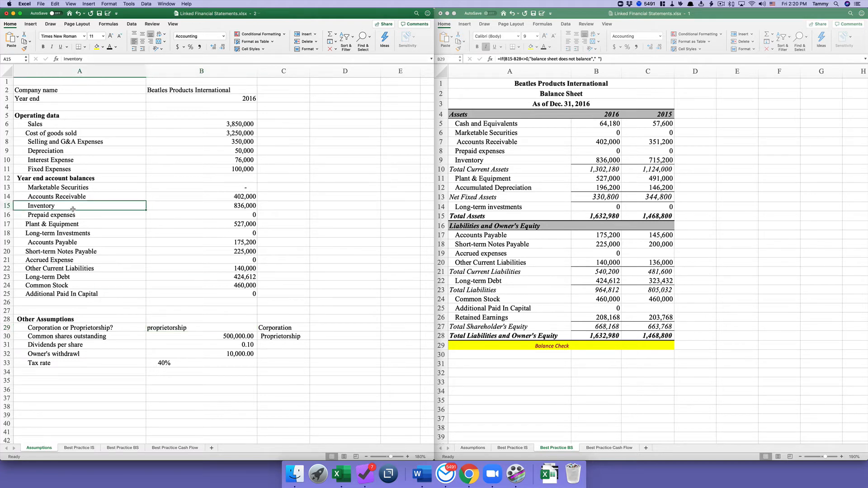
click(6, 206)
right_click(5, 206)
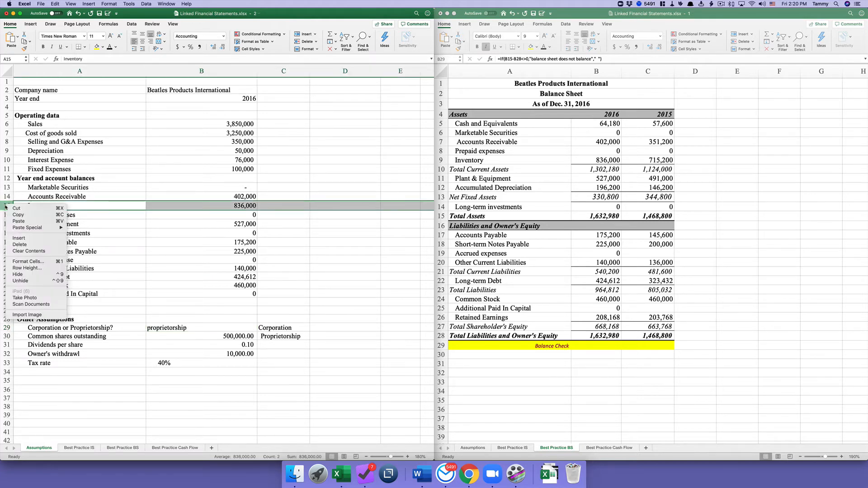
click(22, 240)
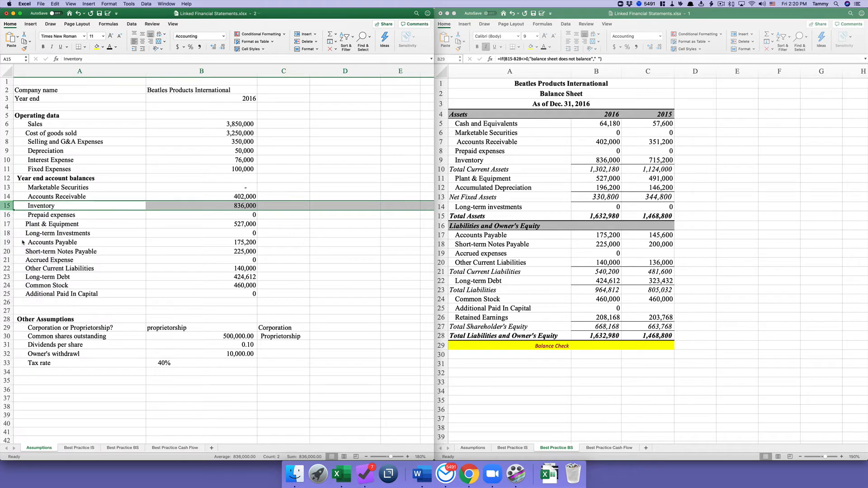
click(80, 209)
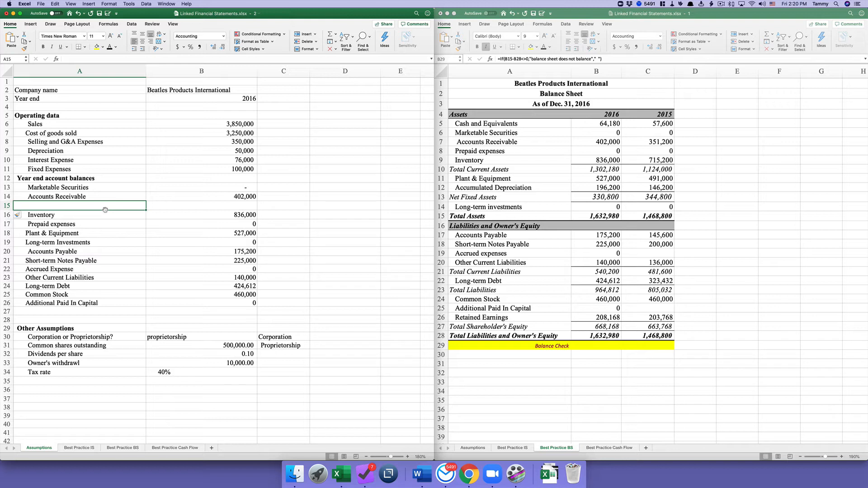
text(S)
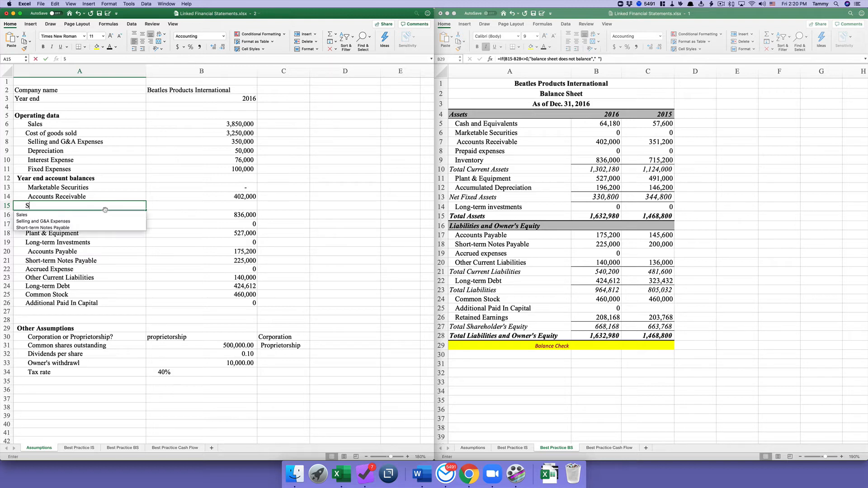
text(pecialty items ()
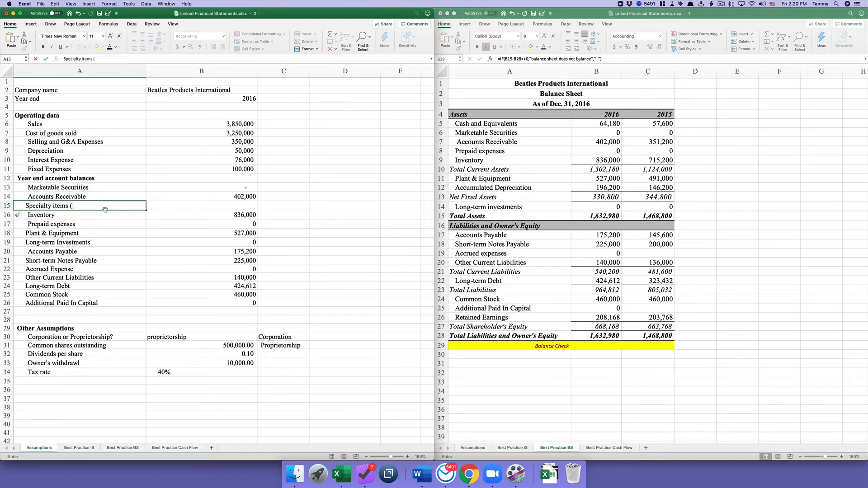
text(current assets))
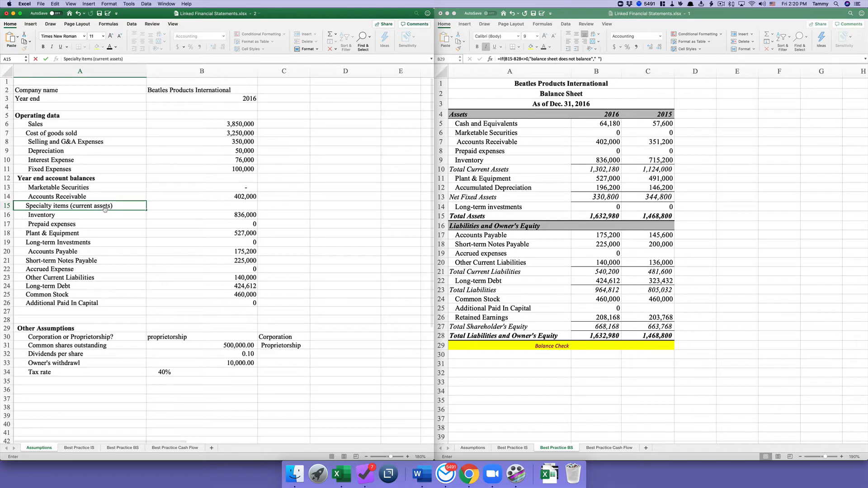
click(182, 206)
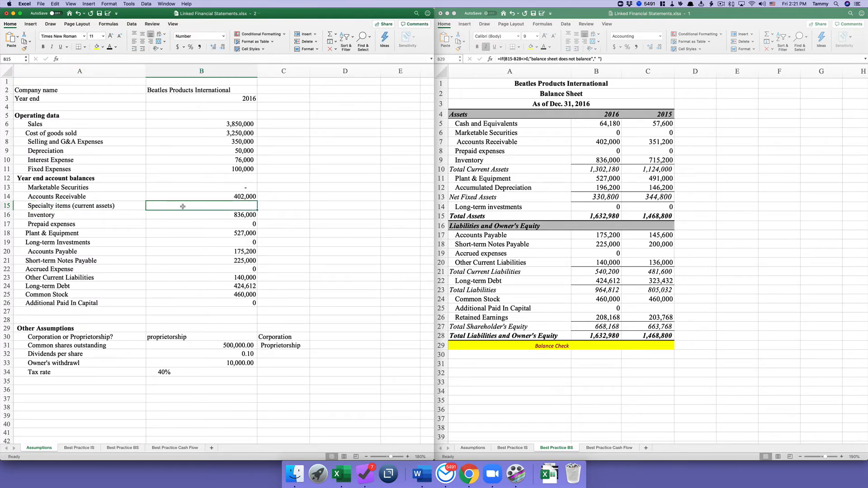
text(100000)
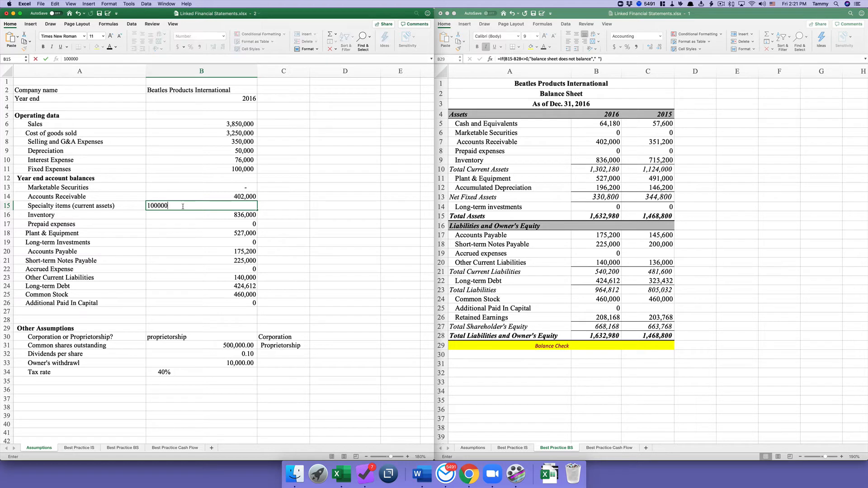
key(Return)
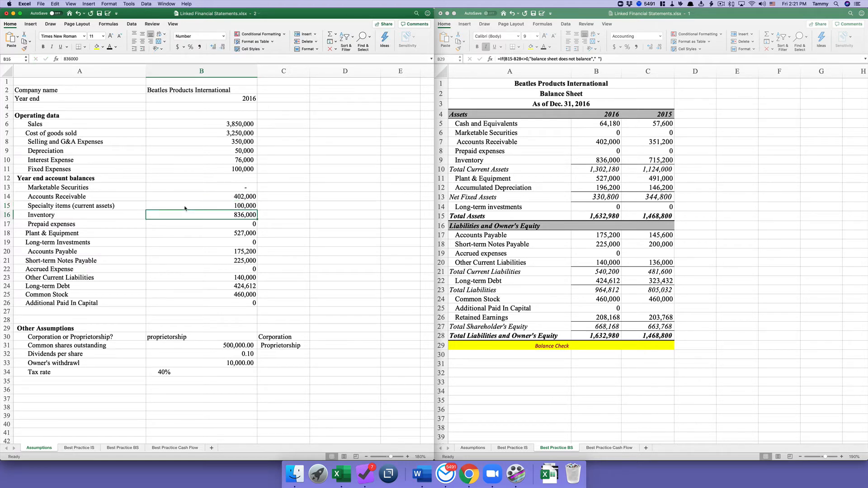
click(183, 206)
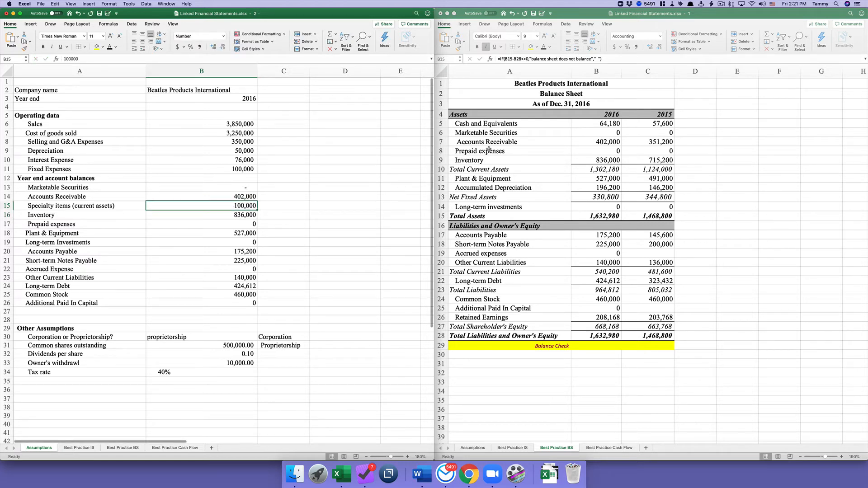
click(443, 151)
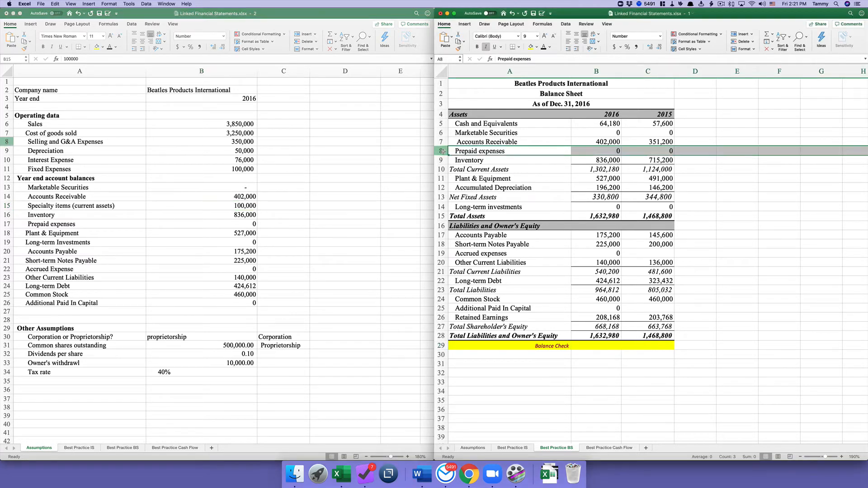
- Insert a blank row 8 above Prepaid expenses on the balance sheet
right_click(443, 152)
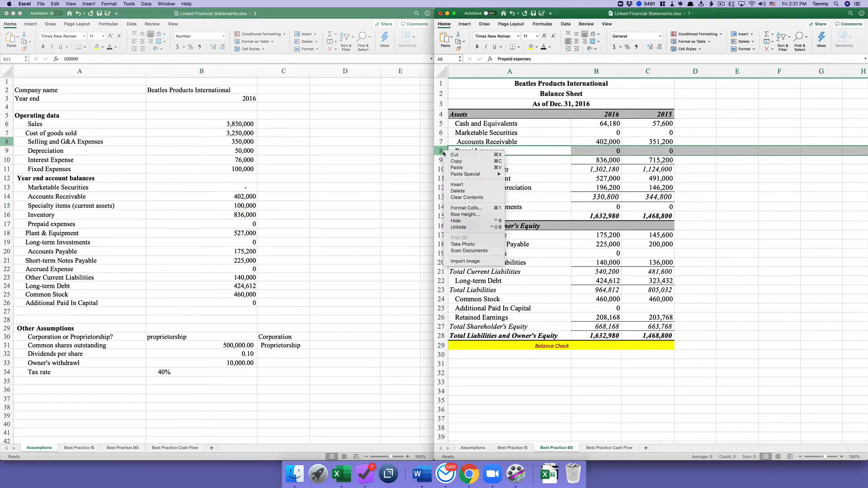
click(460, 186)
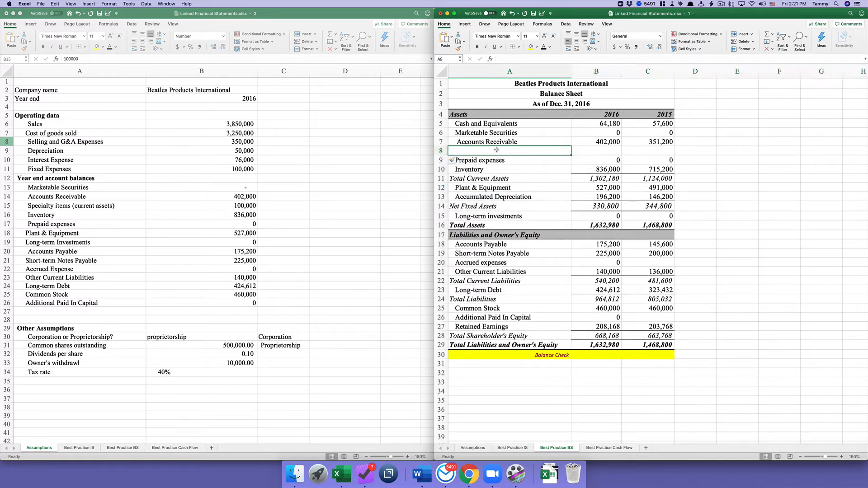
text(S)
key(BackSpace)
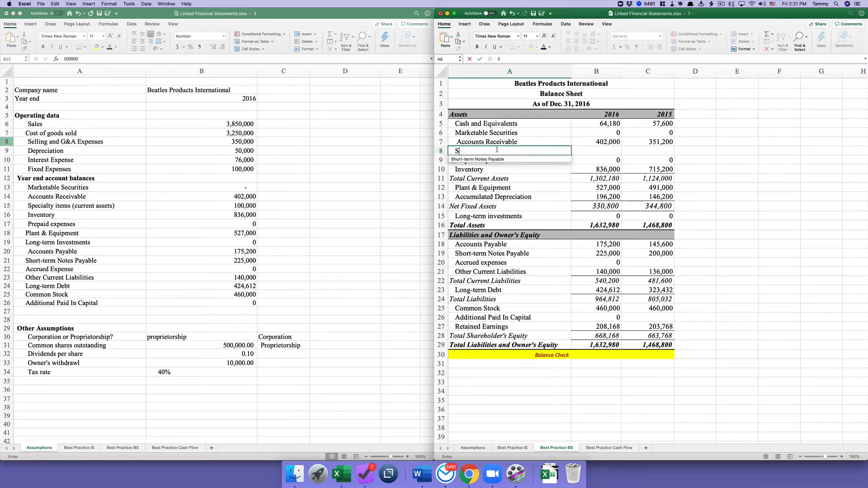
key(BackSpace)
- Link A8 to Assumptions!A15 and fill it into B8, pulling in 100,000
text(=)
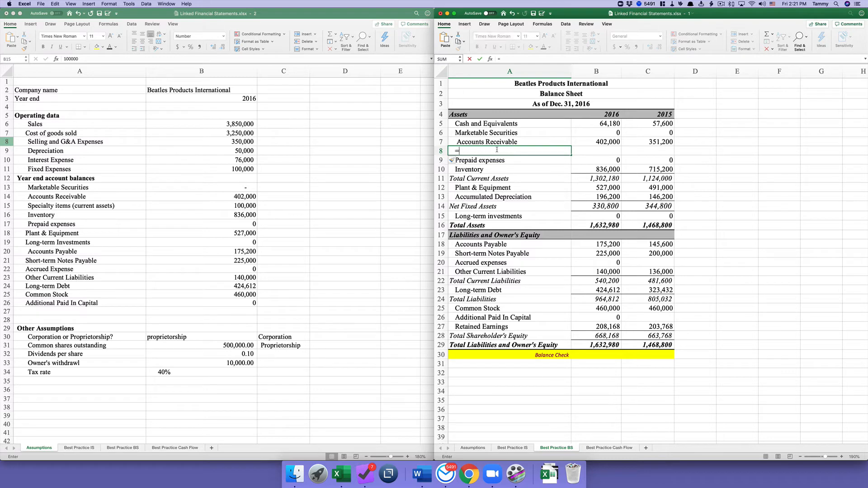
click(128, 205)
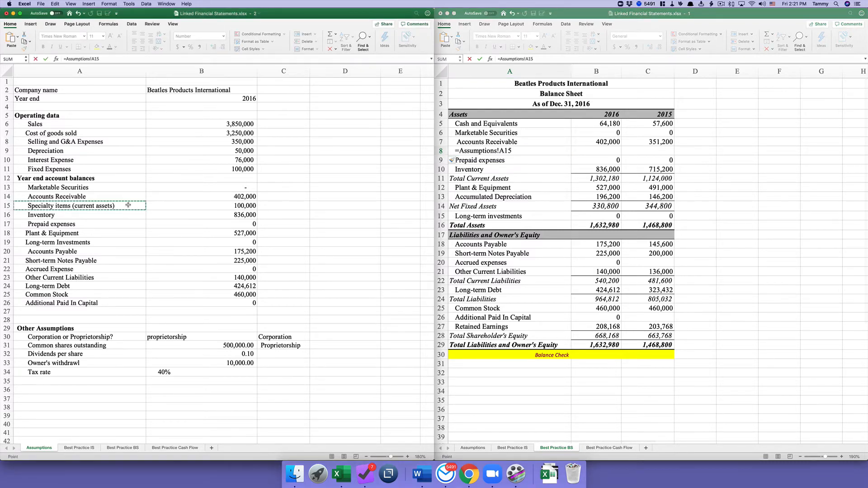
key(Return)
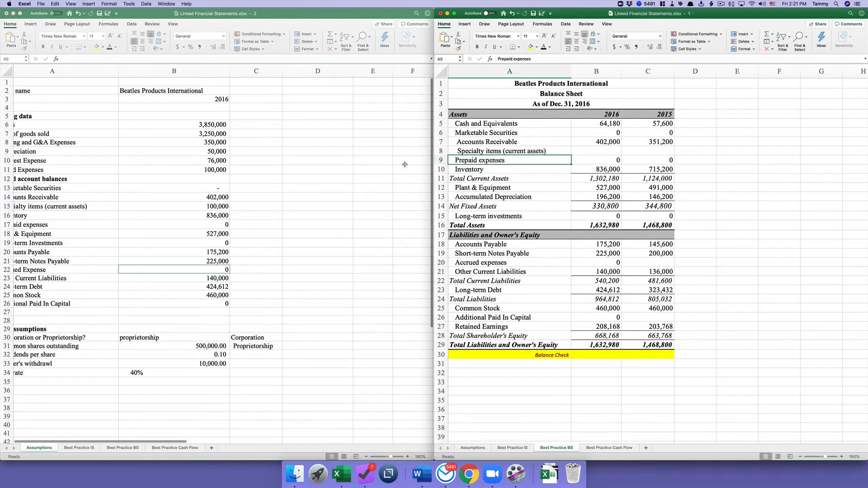
click(537, 151)
drag(571, 155, 610, 152)
click(603, 153)
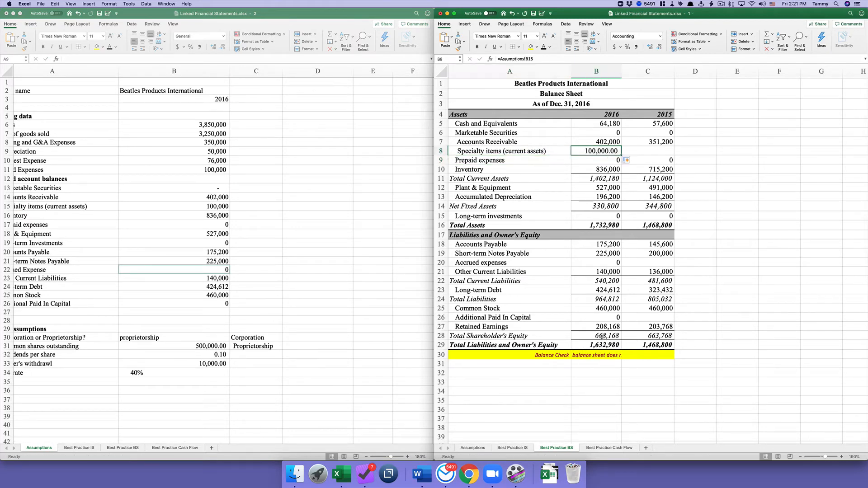
click(598, 356)
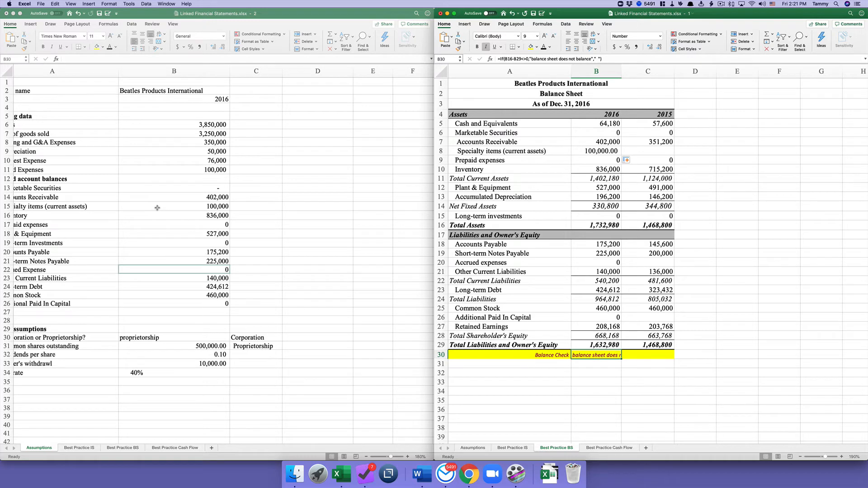
scroll(158, 210, left, 2)
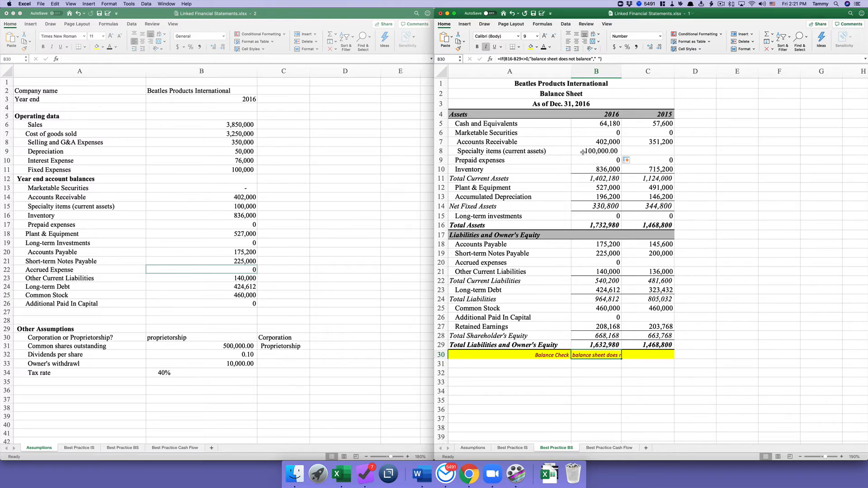
click(222, 209)
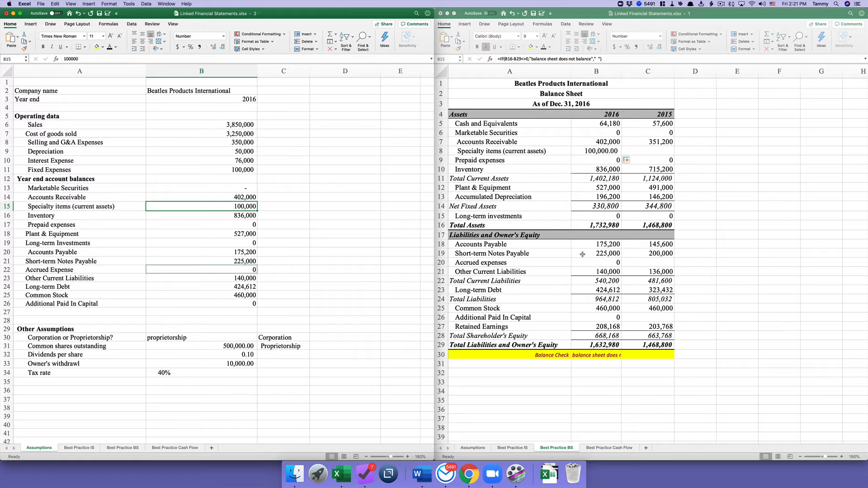
scroll(583, 254, down, 3)
scroll(583, 256, up, 3)
click(77, 15)
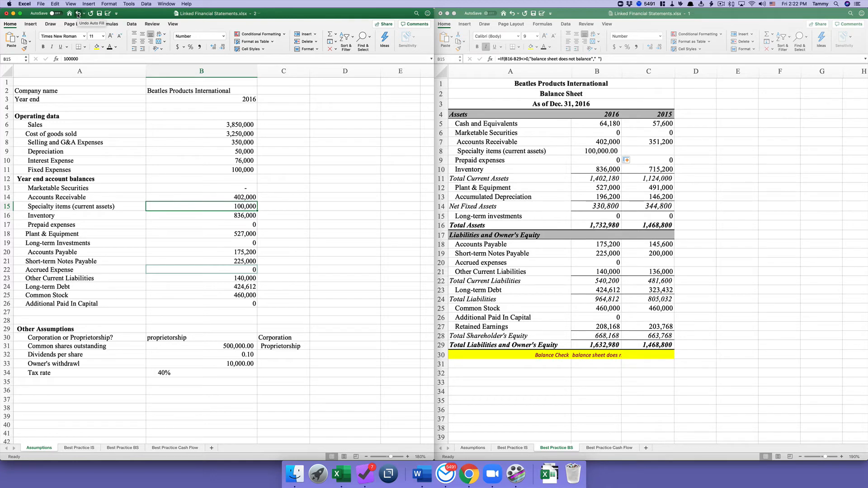
- Undo the Specialty items rows on both the balance sheet and the Assumptions sheet
click(78, 15)
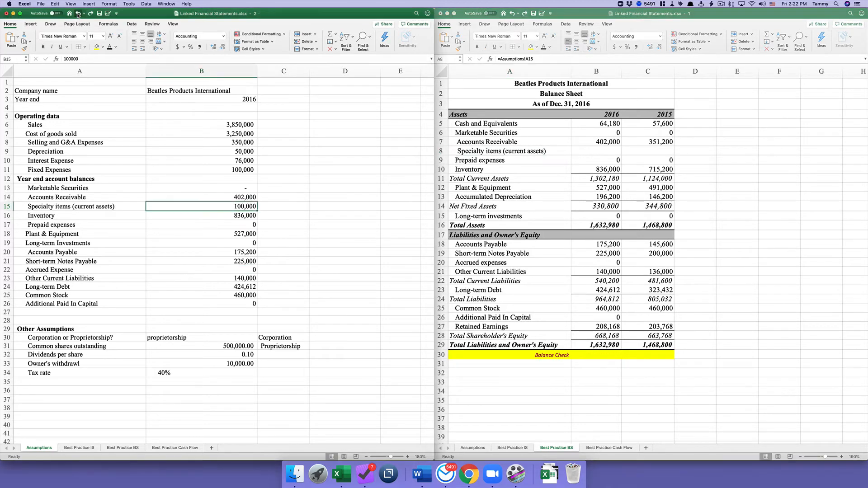
click(78, 15)
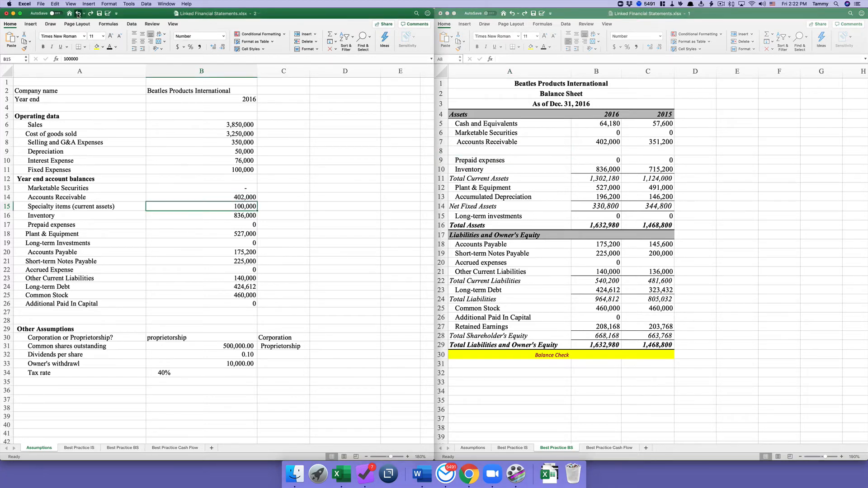
click(78, 15)
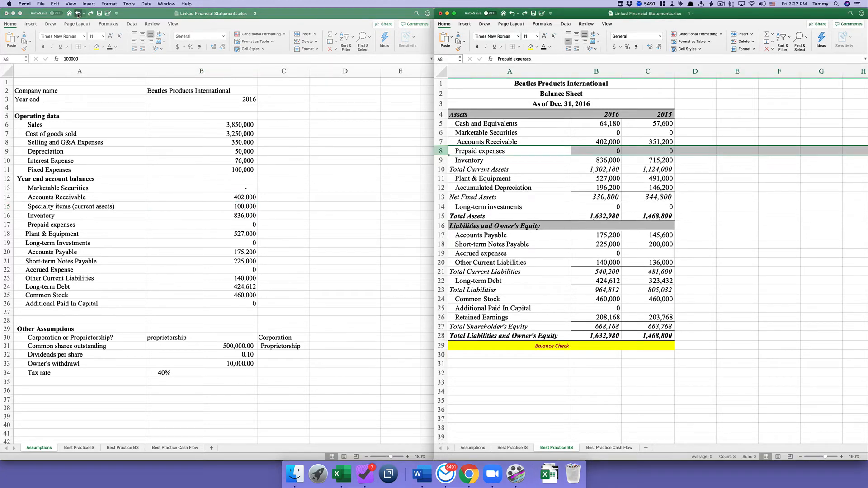
click(77, 14)
click(78, 15)
click(78, 15)
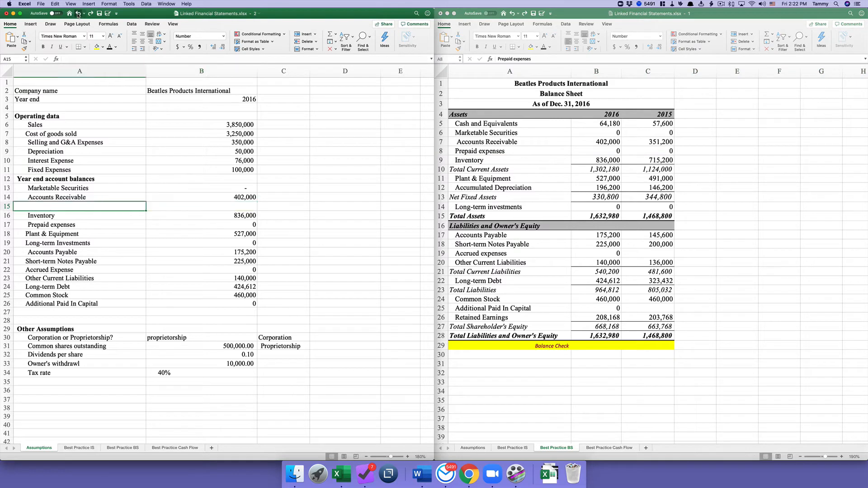
click(78, 15)
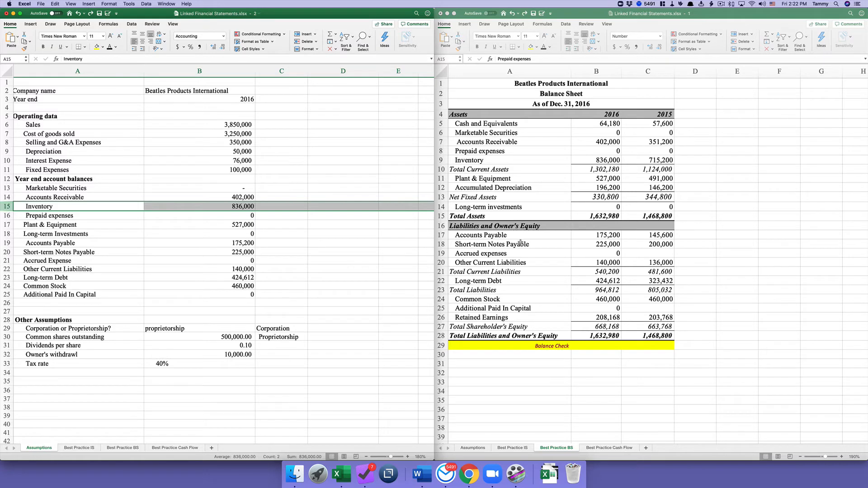
- View the formula behind the balance sheet's 'As of Dec. 31, 2016' heading in A3
scroll(520, 242, down, 2)
scroll(520, 243, up, 2)
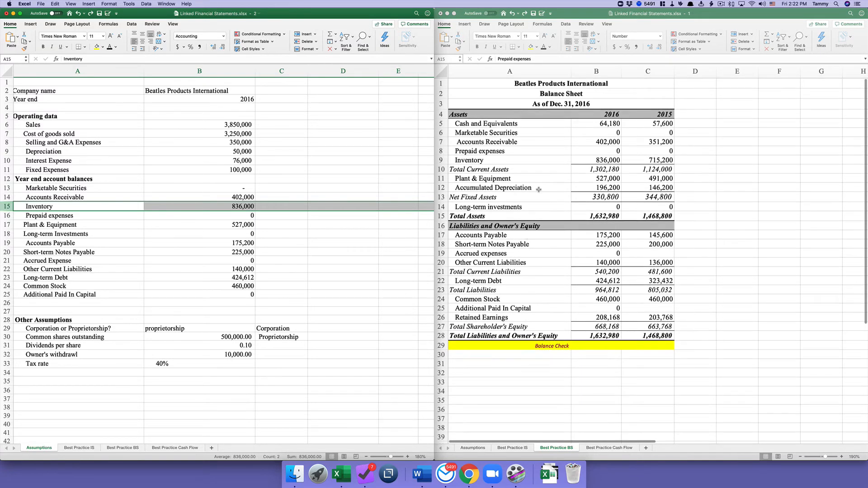
click(511, 104)
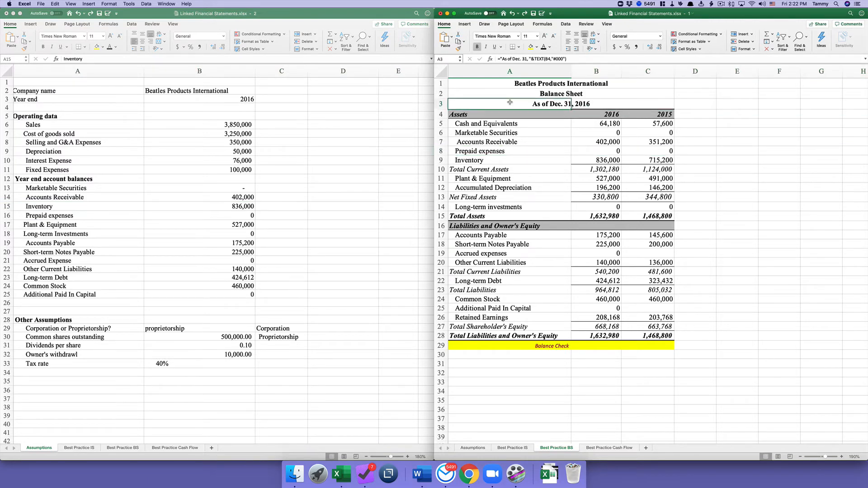
- Set the year end in B3 of the Assumptions sheet to 2025
click(472, 447)
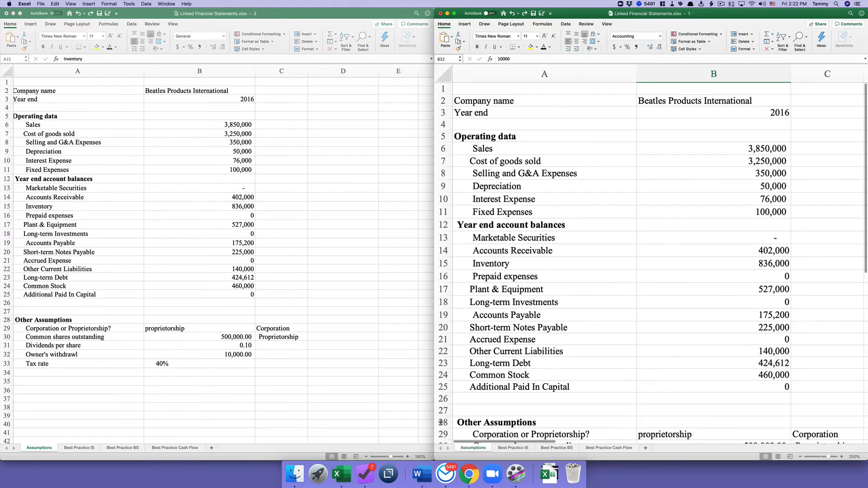
click(730, 113)
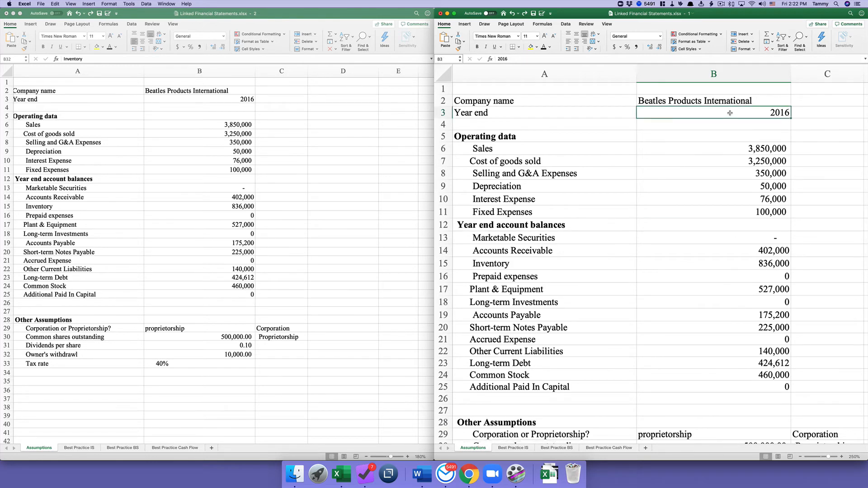
text(2025)
key(Return)
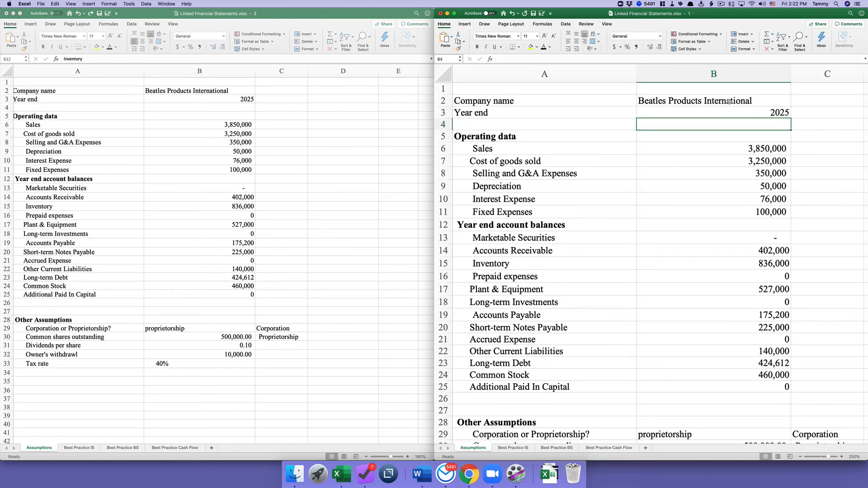
- Replace the company name in B2 with the bread shop's name, then view Best Practice IS
click(730, 102)
text(Tam)
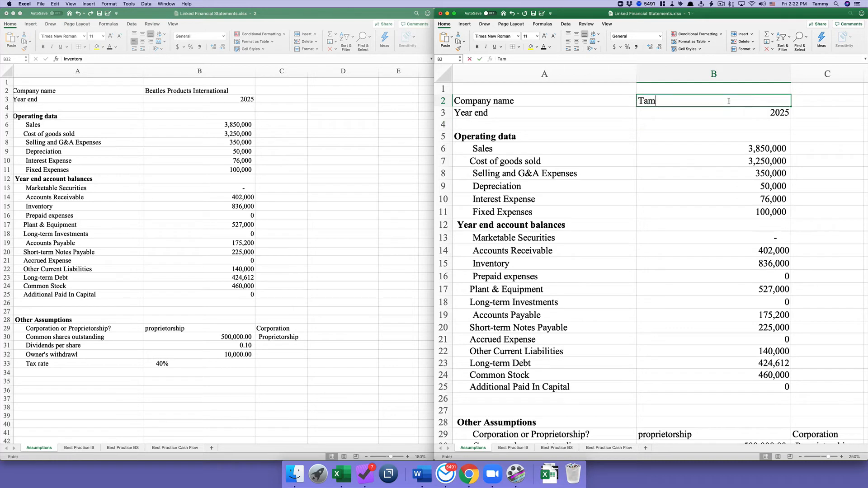
text(my's Bread Shop)
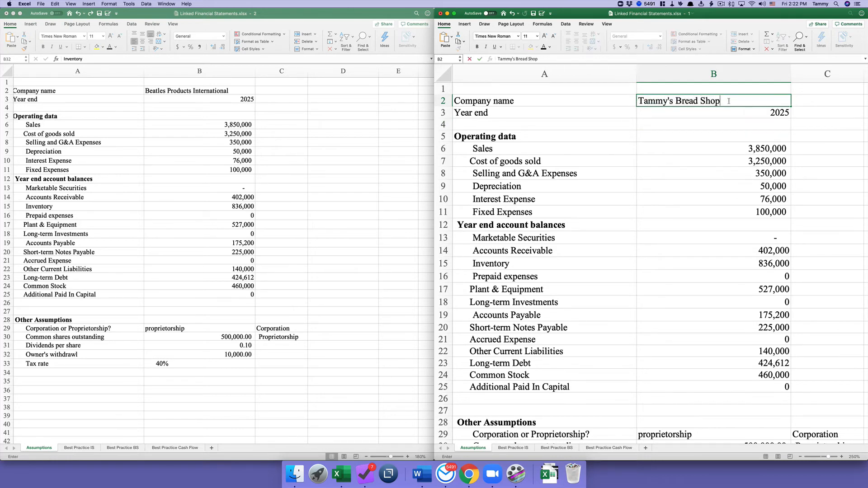
key(Return)
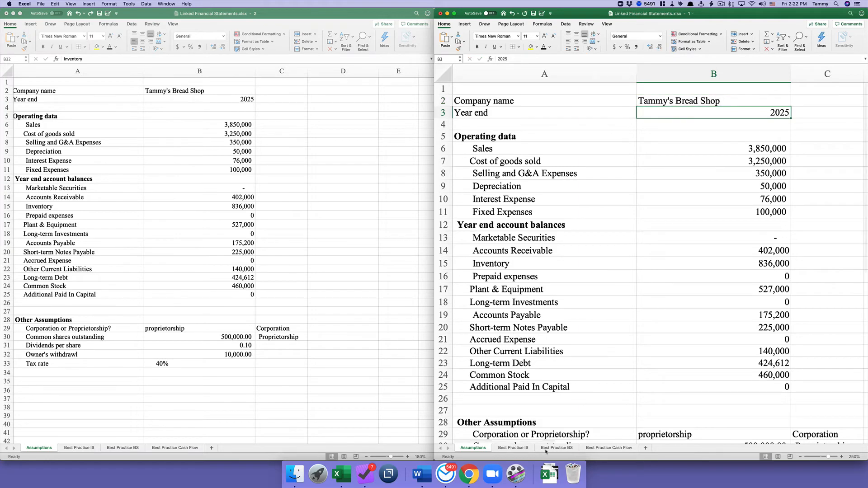
click(513, 448)
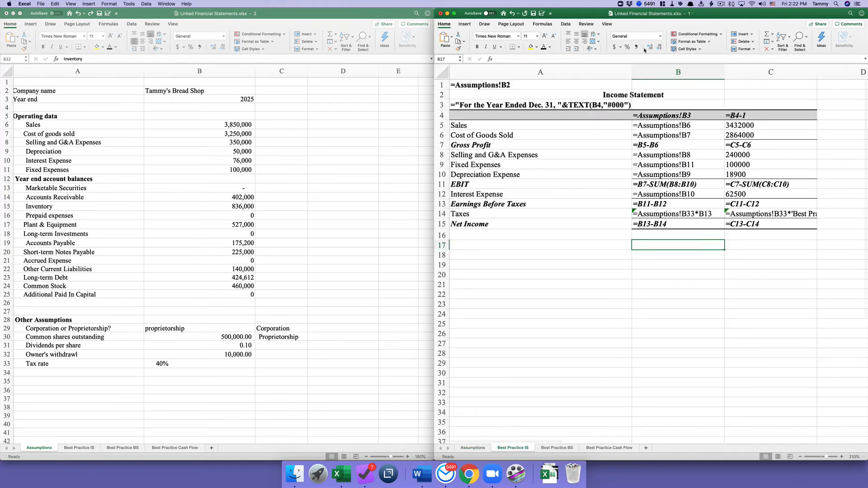
- Turn off Show Formulas so the Income Statement displays calculated values
click(549, 25)
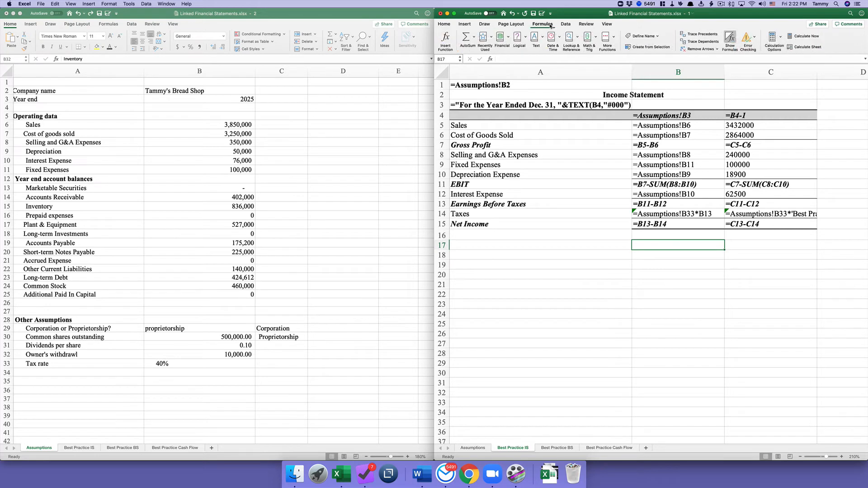
click(731, 40)
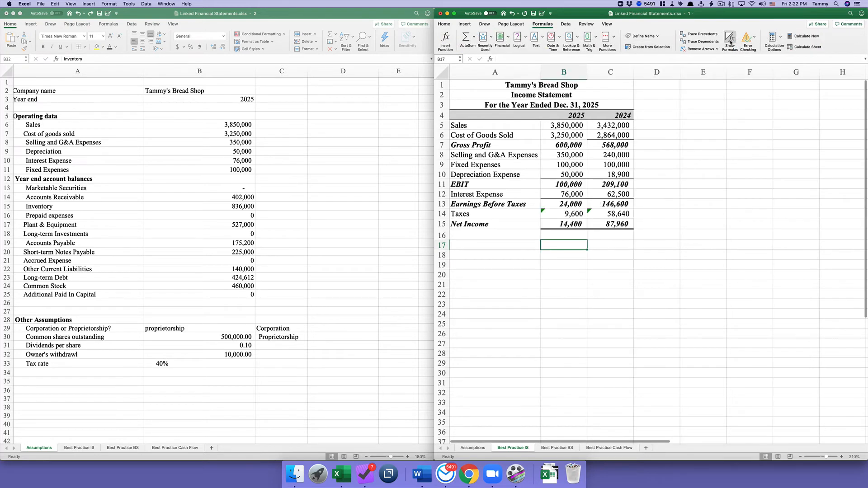
click(527, 86)
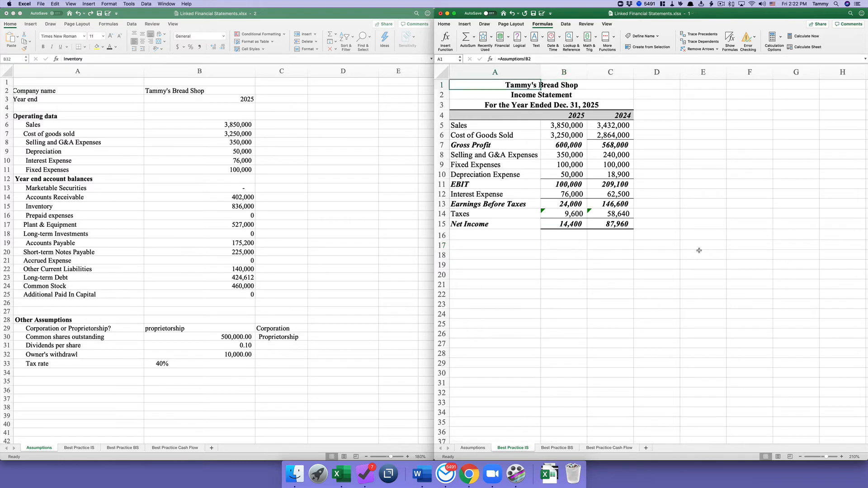
click(564, 448)
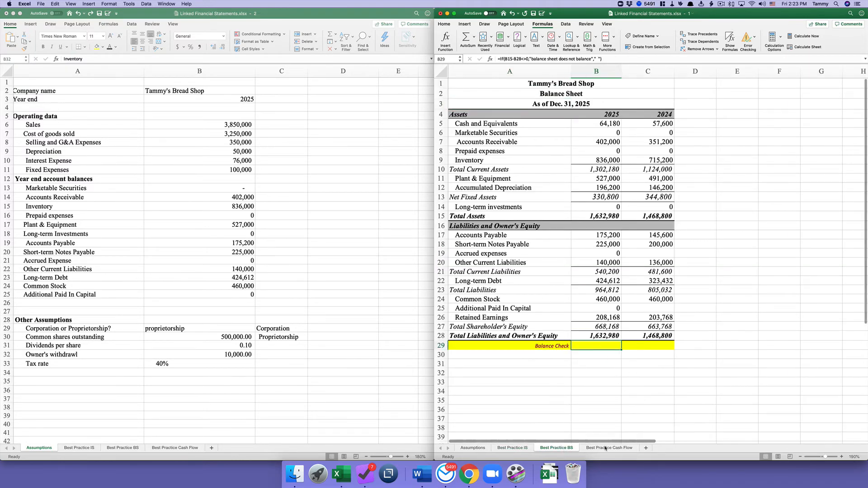
click(626, 448)
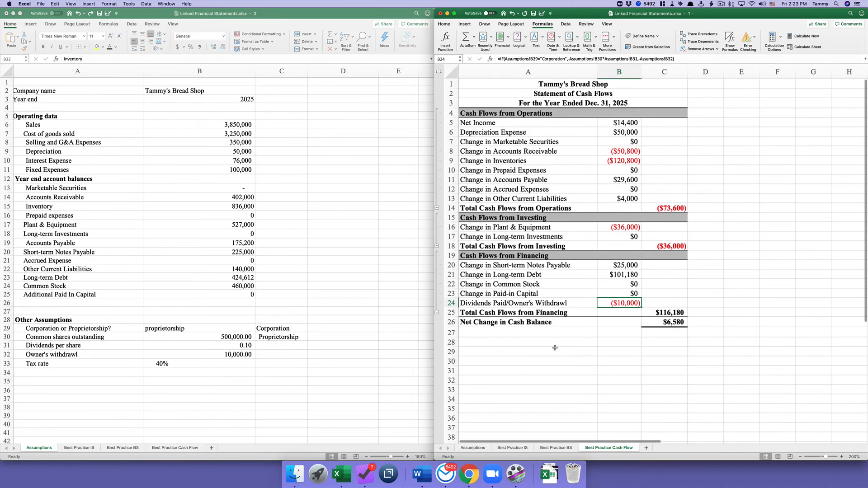
- Remove the yellow fill from the Balance Check row A29:C29 on Best Practice BS
click(518, 449)
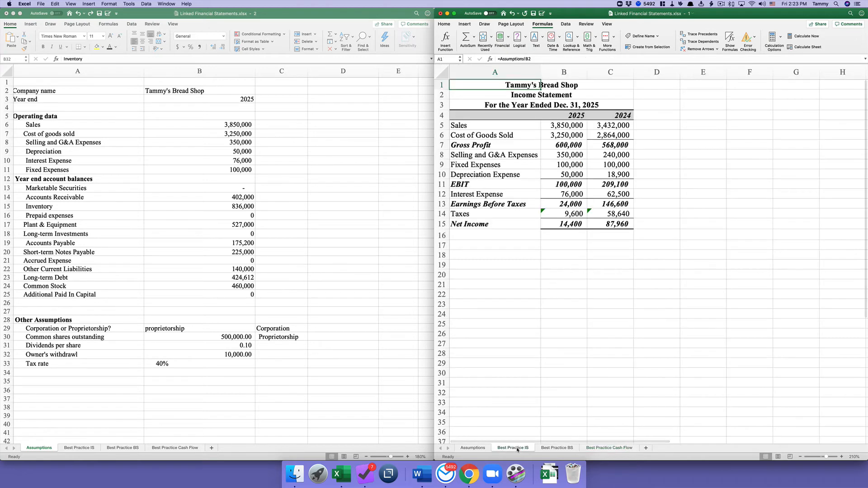
click(558, 449)
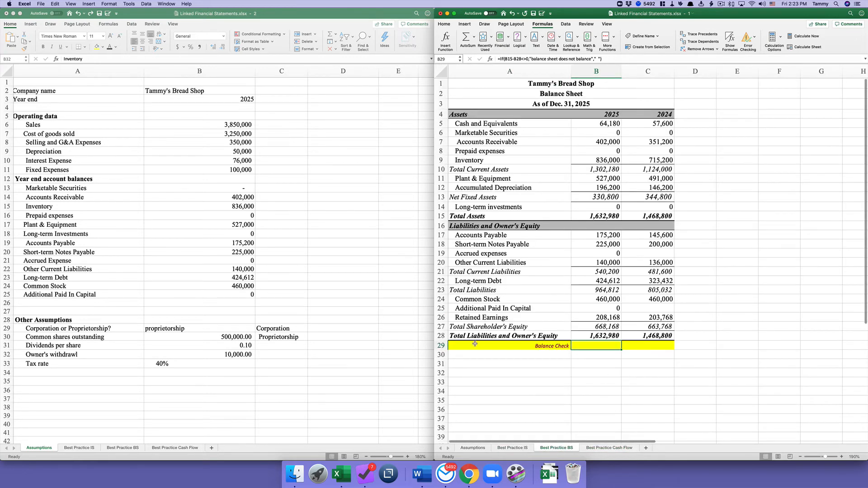
drag(470, 346, 651, 346)
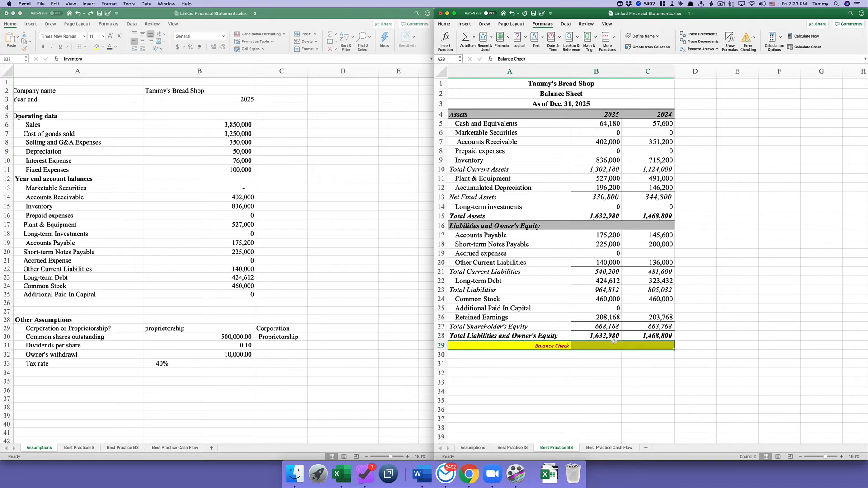
click(444, 24)
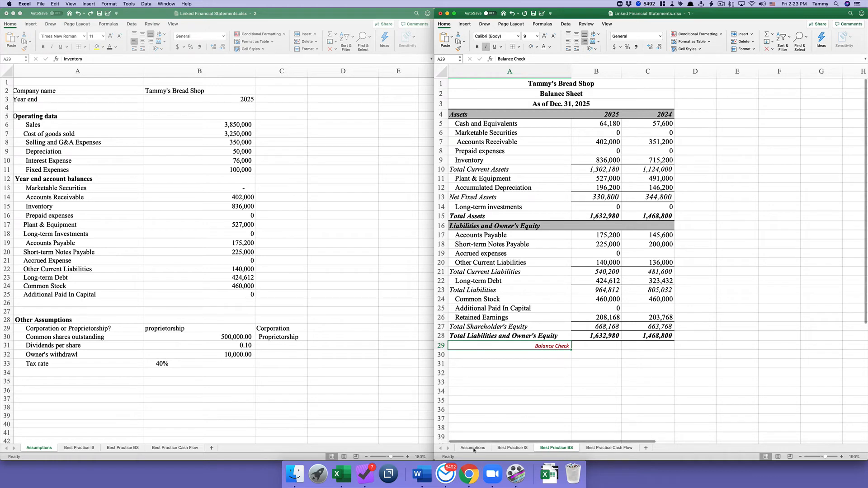
- Review the statements and display the Statement of Cash Flows for 2025
click(519, 449)
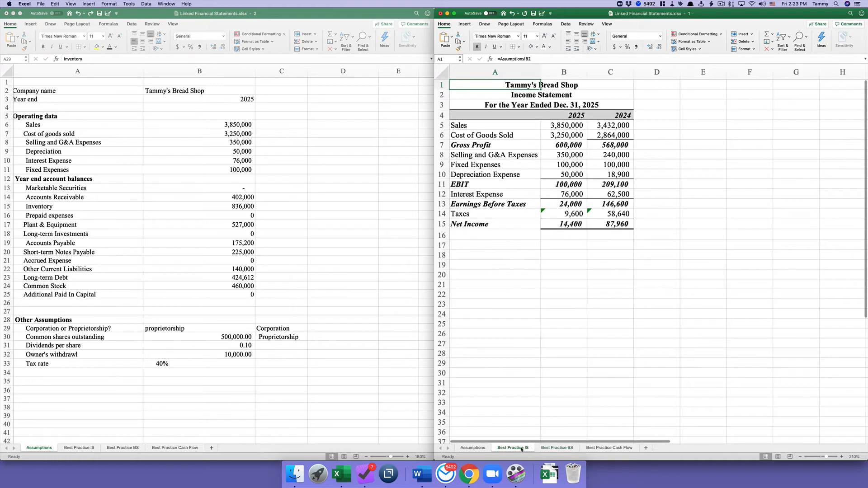
click(556, 449)
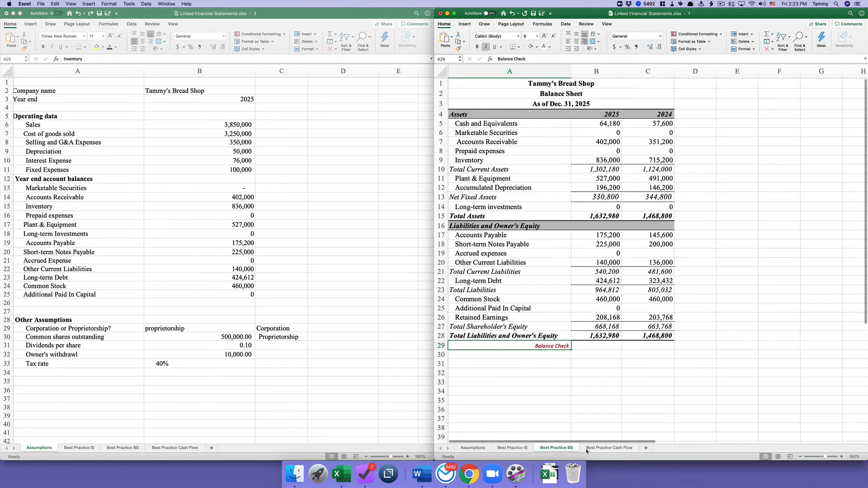
click(598, 449)
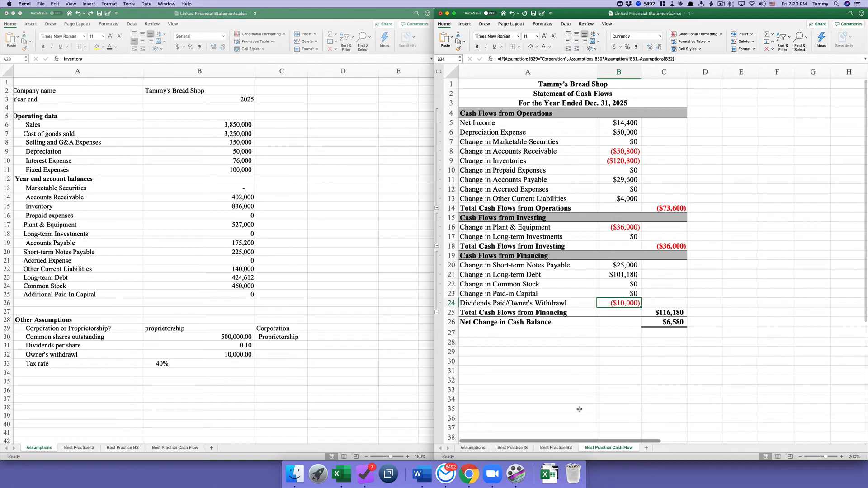
click(343, 266)
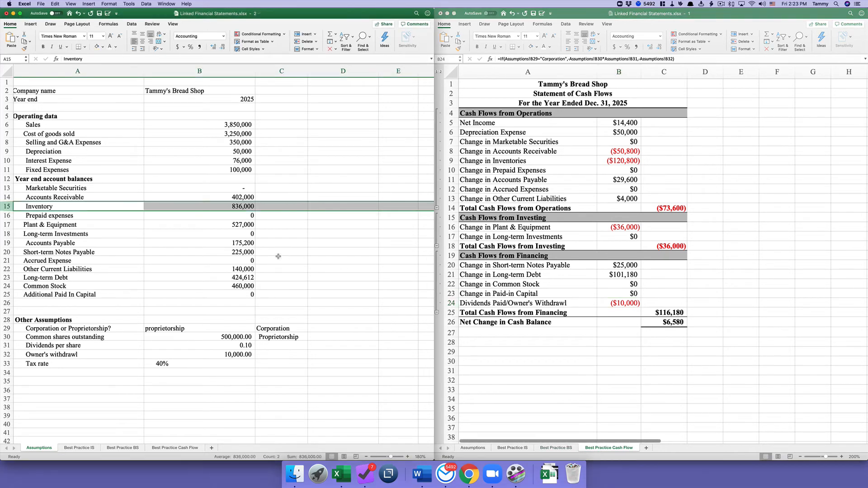
- Enter the title 'Assumption page' in cell A1 of the Assumptions sheet
click(104, 89)
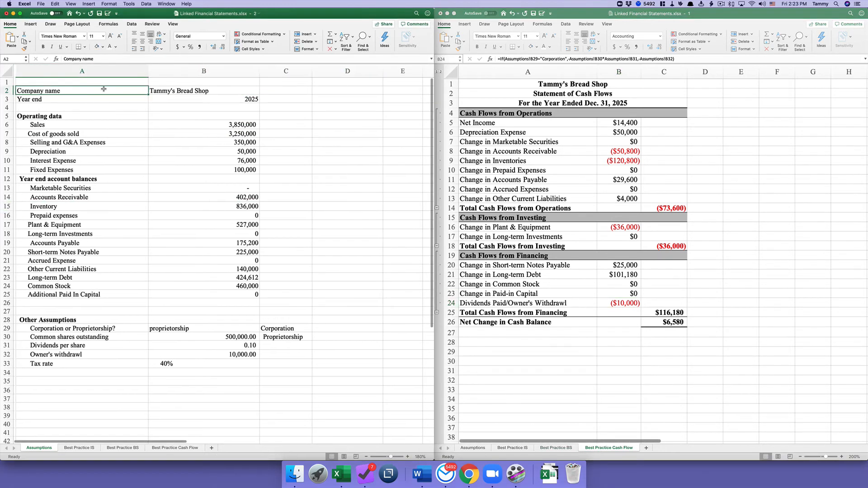
click(105, 80)
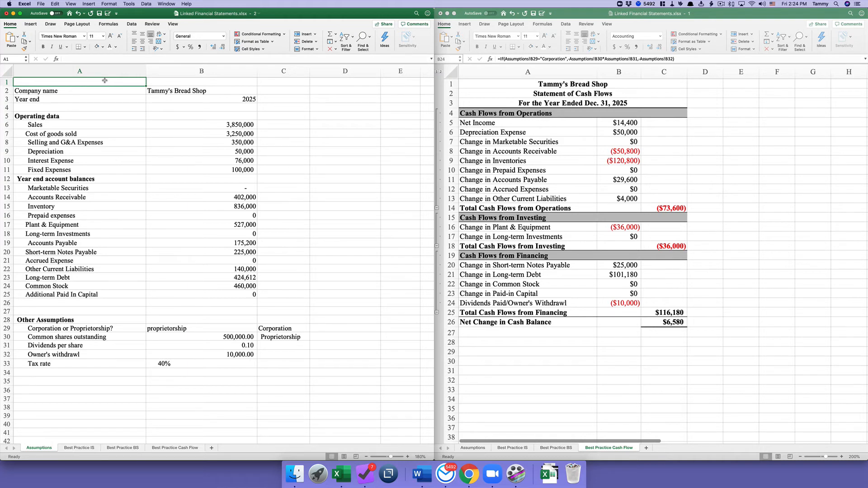
text(Assumption page)
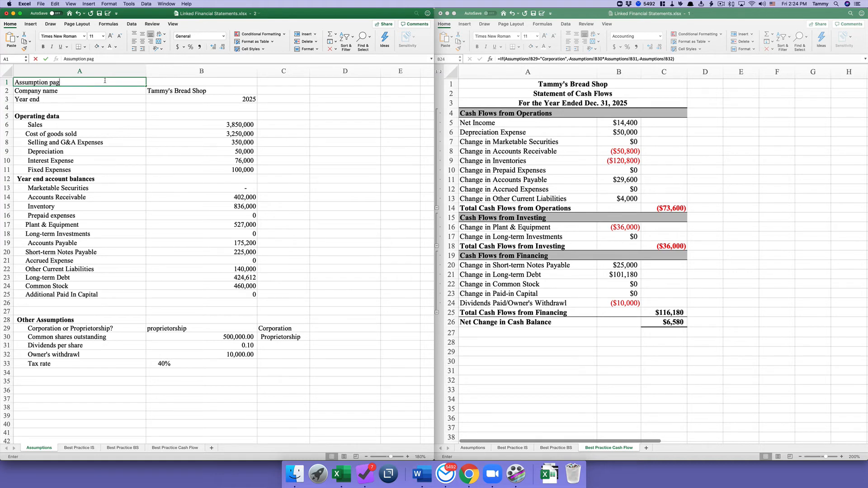
key(Return)
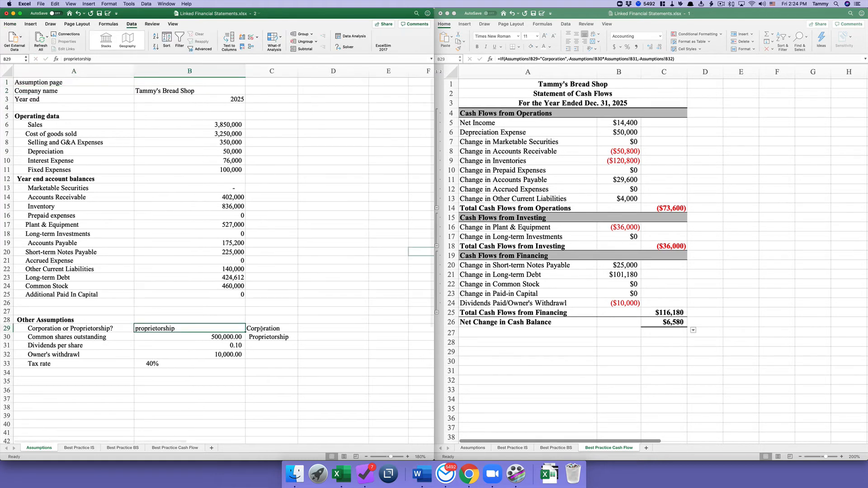
- Hide the Corporation and Proprietorship text in C29:C30 by making the font white
click(261, 329)
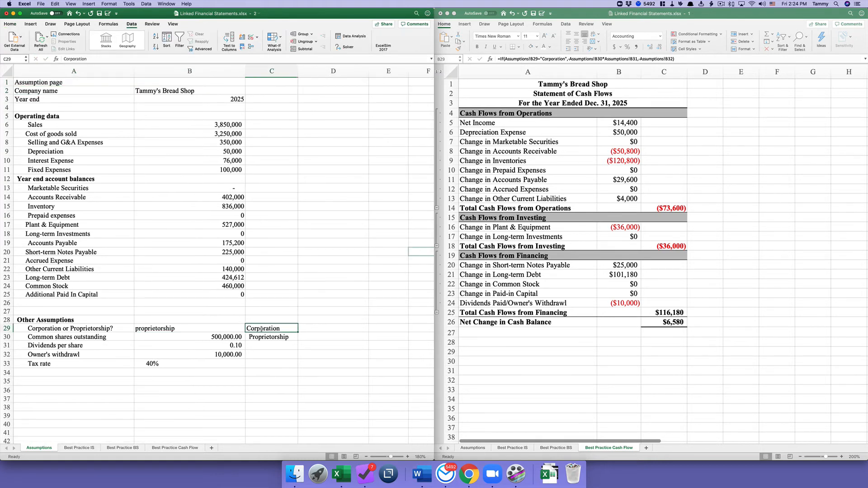
click(267, 352)
drag(277, 328, 276, 334)
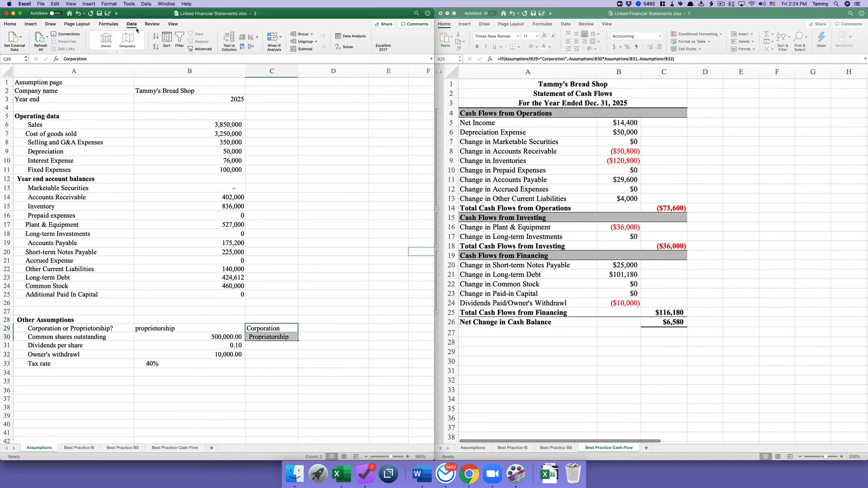
click(6, 23)
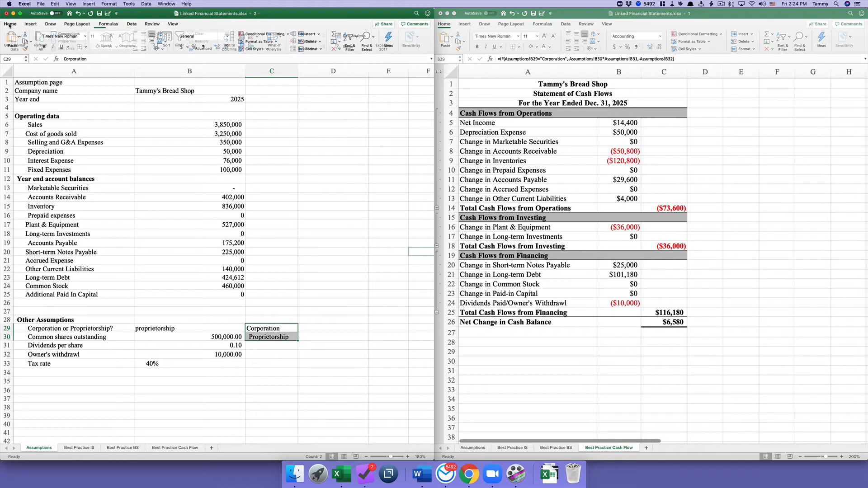
click(109, 47)
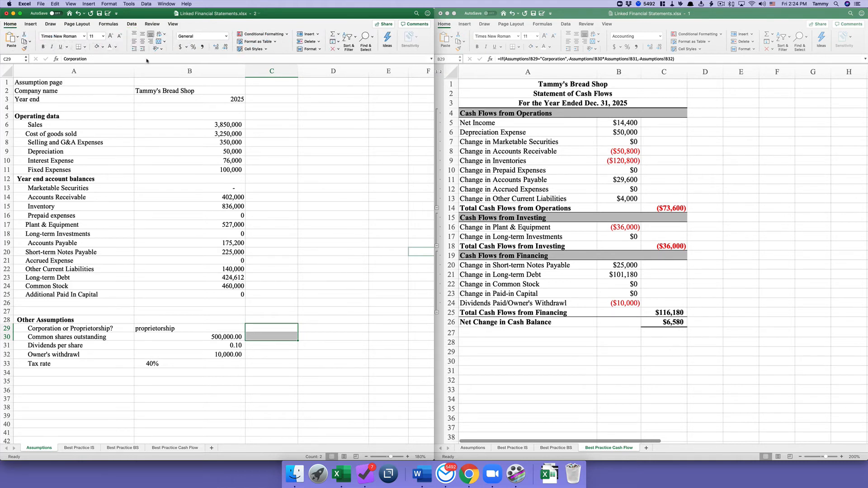
click(286, 318)
- Narrow column B so the values sit closer to their labels
click(237, 328)
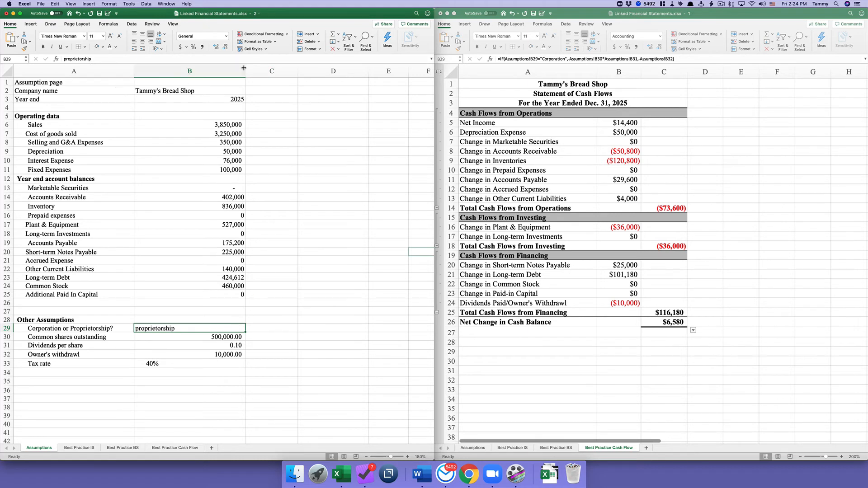
drag(244, 68, 217, 70)
drag(210, 70, 209, 71)
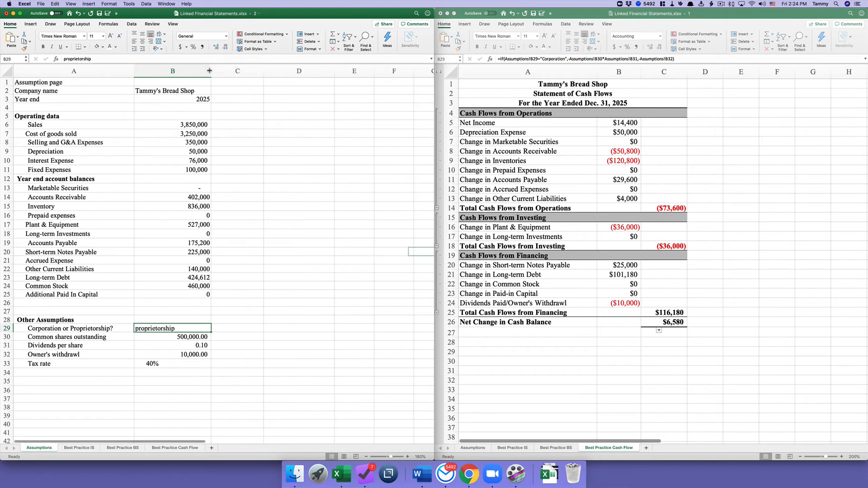
click(203, 97)
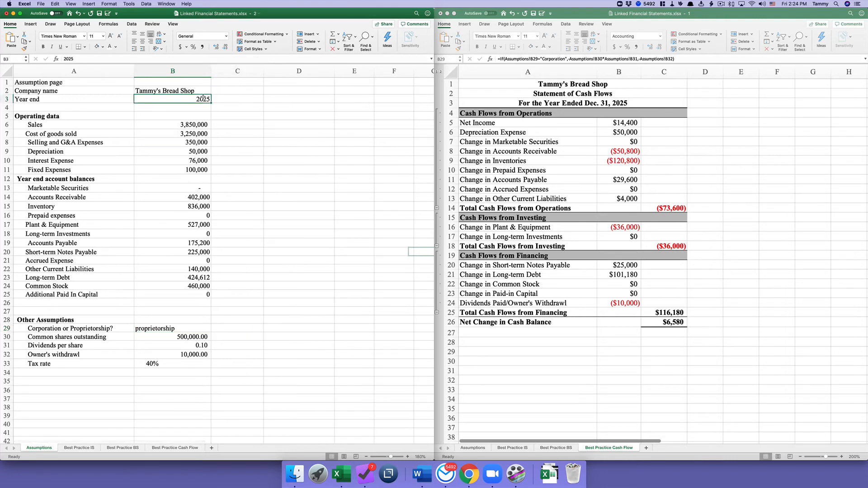
- Widen column C to make room for source notes
click(239, 98)
drag(263, 71, 350, 70)
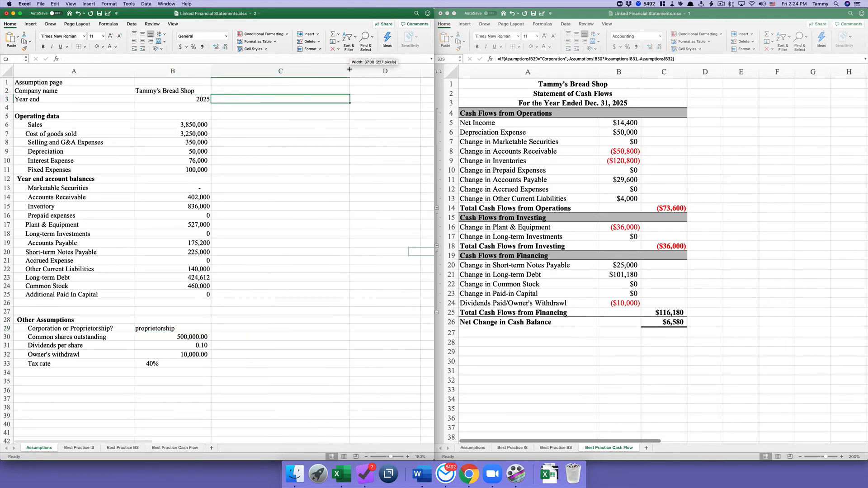
click(278, 89)
- Add the heading 'Source' at the top of column C
click(277, 82)
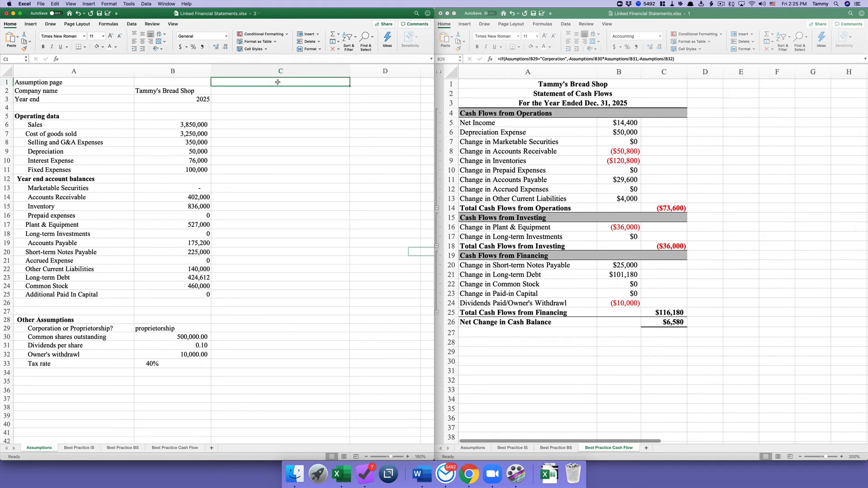
text(Source)
key(Return)
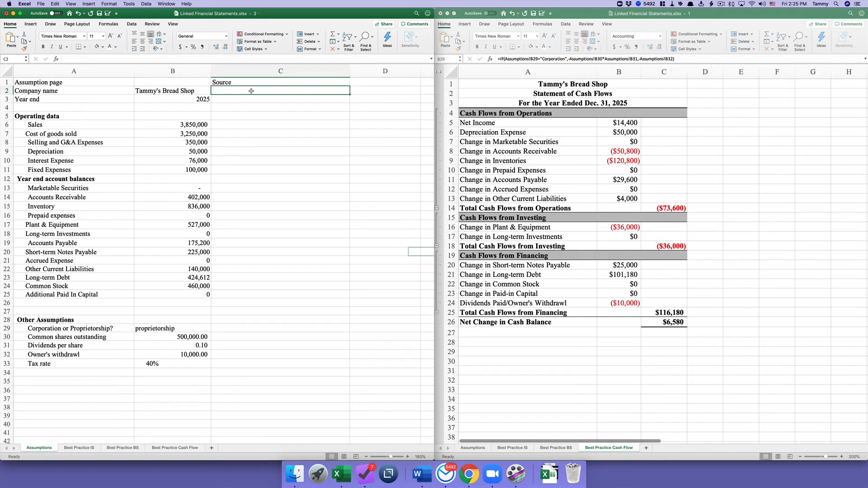
click(256, 98)
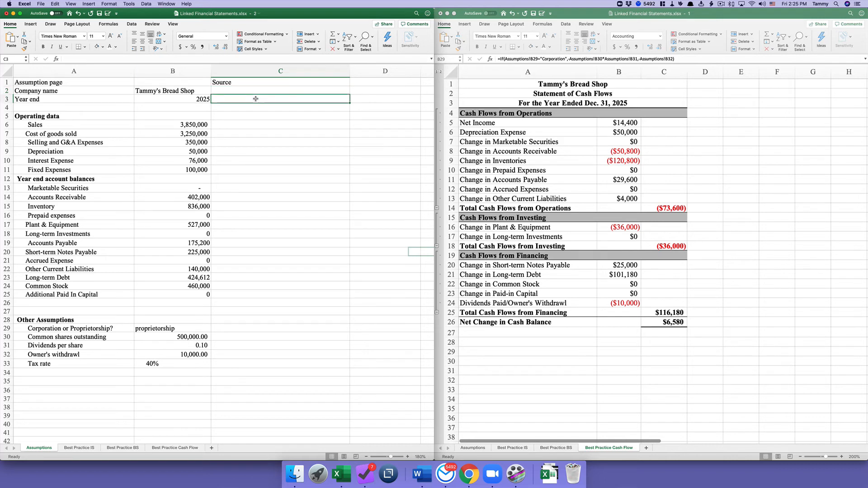
click(256, 124)
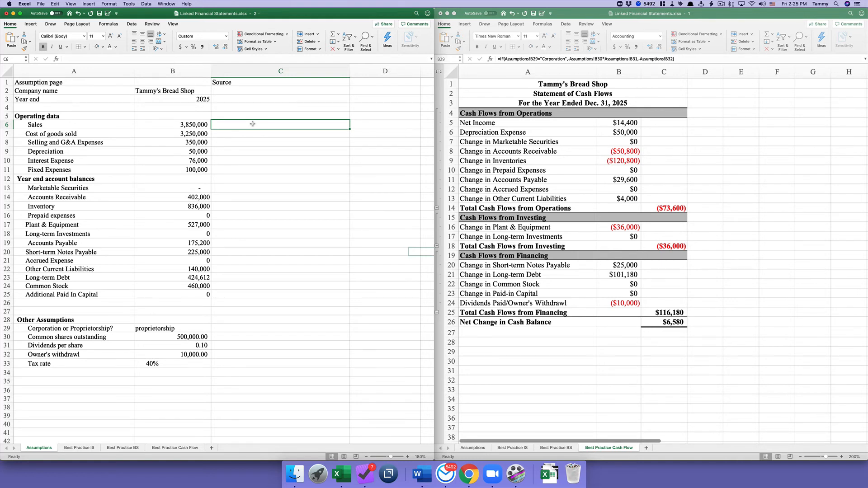
- Enter the Sales source note in C6 with the contact's name and the date 3/17/2020
text(Dudley Blos)
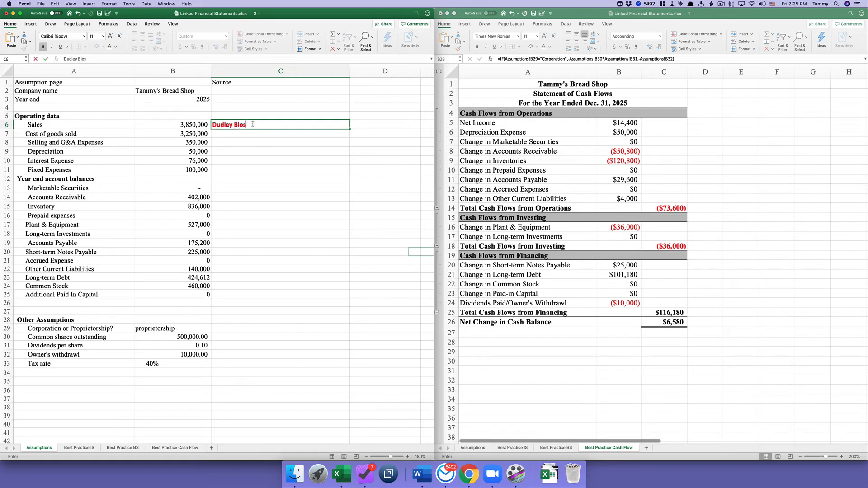
text(som, 3/17/2020)
key(Return)
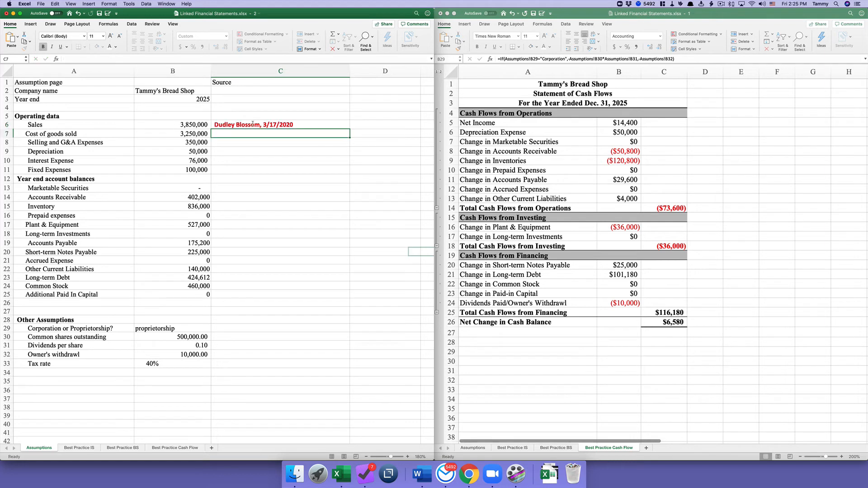
click(253, 124)
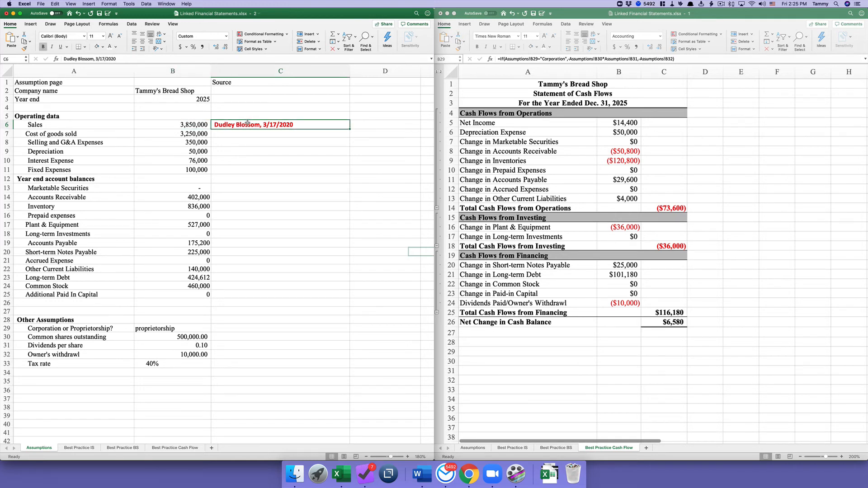
click(240, 134)
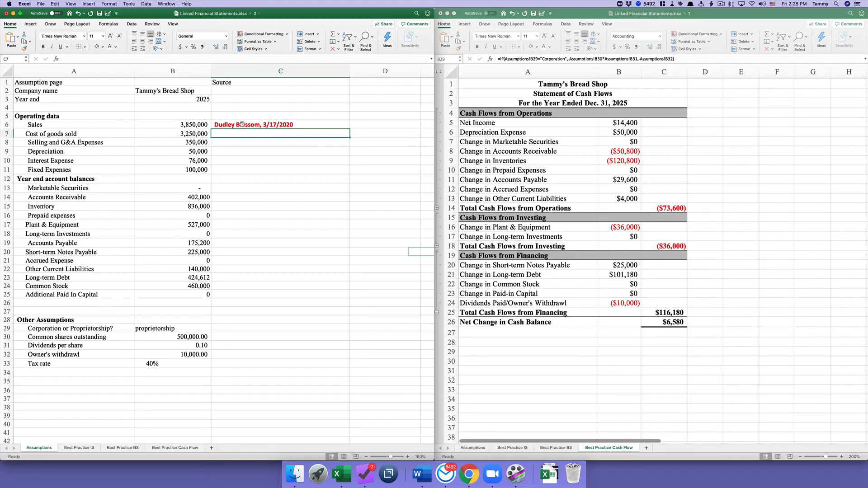
click(243, 125)
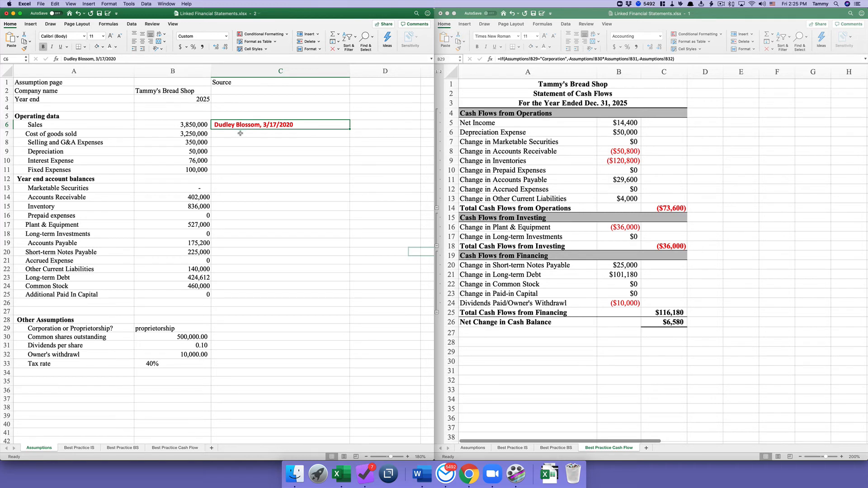
click(240, 133)
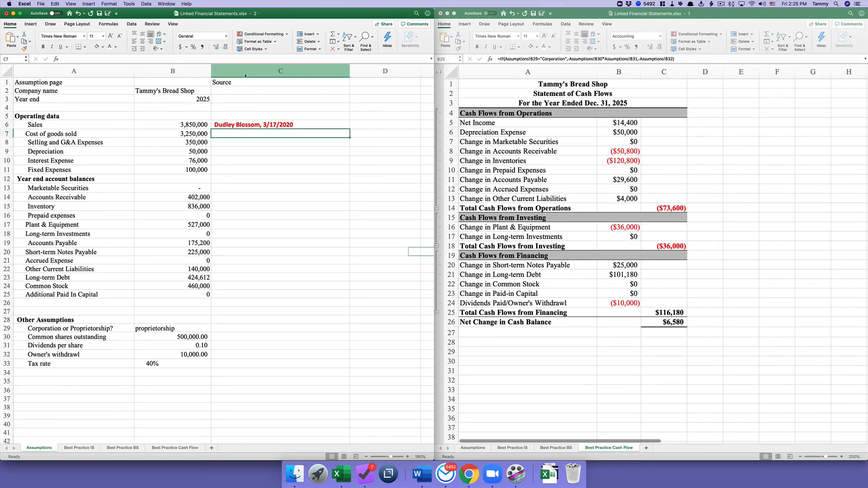
click(246, 81)
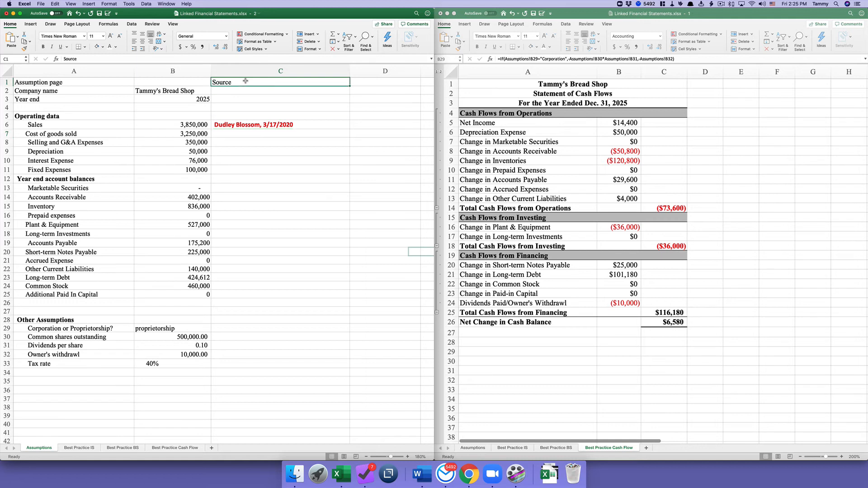
- Delete the C6 source note and shorten the A1 title to 'Assumption'
click(282, 125)
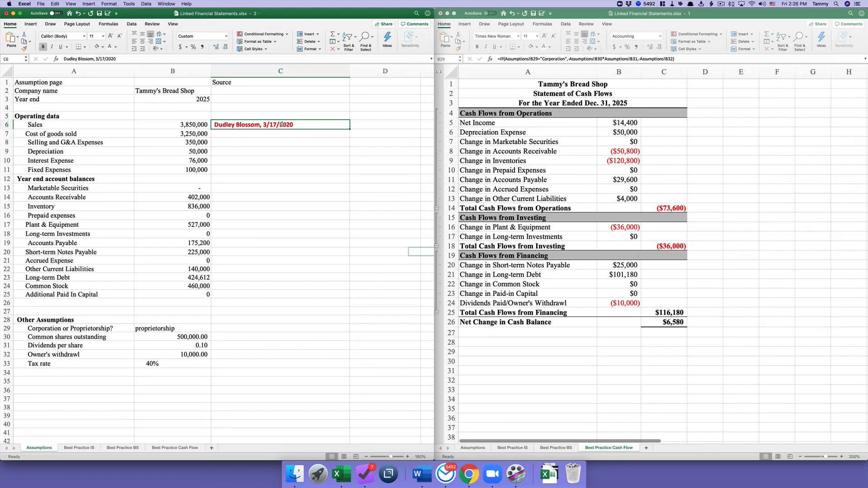
key(Delete)
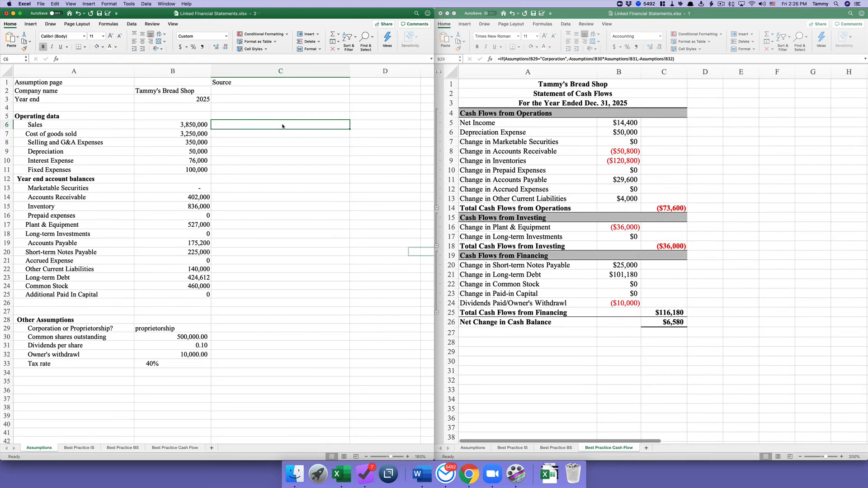
click(255, 82)
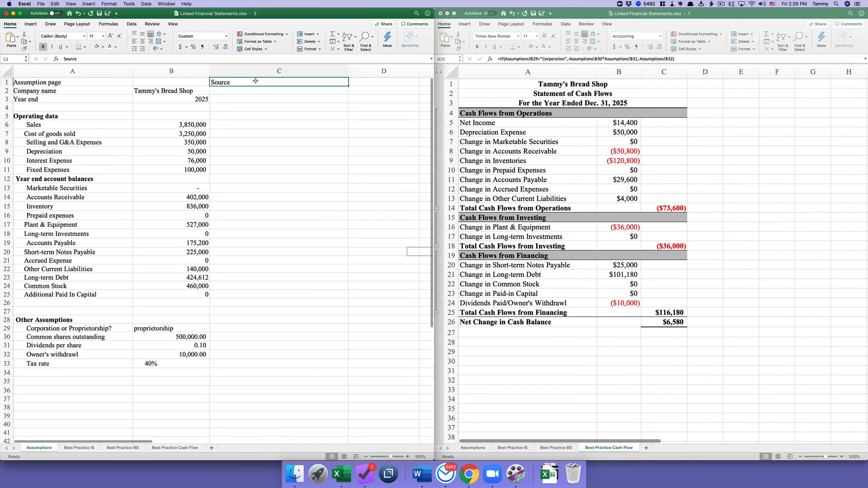
click(118, 81)
double_click(91, 59)
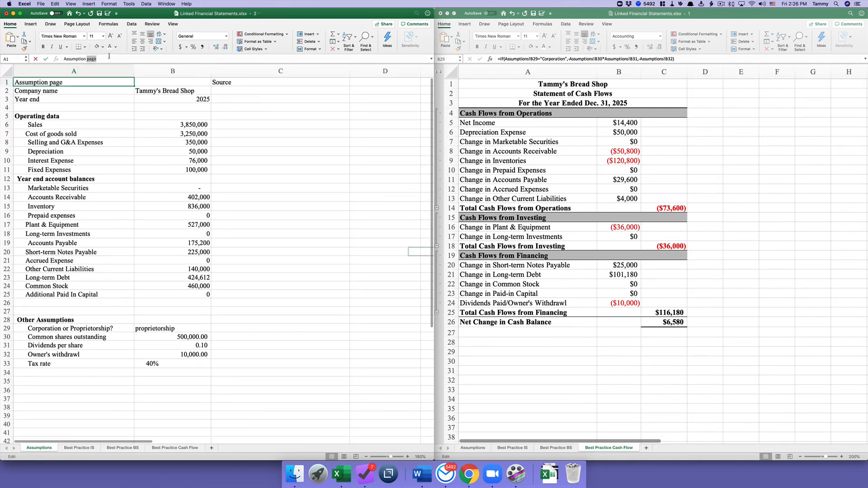
key(BackSpace)
key(Return)
key(Return)
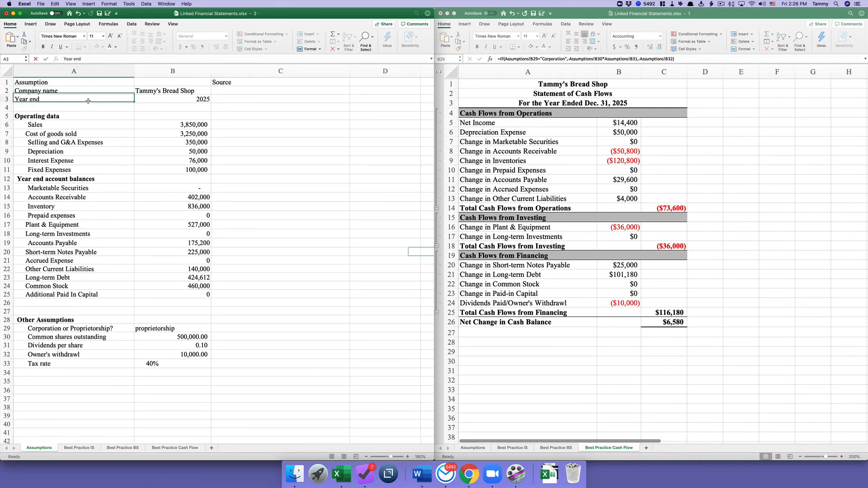
click(83, 82)
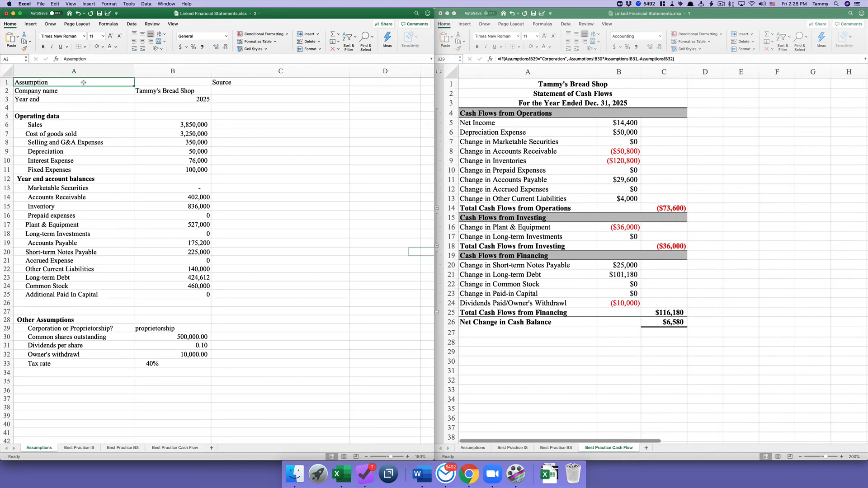
drag(83, 83, 162, 79)
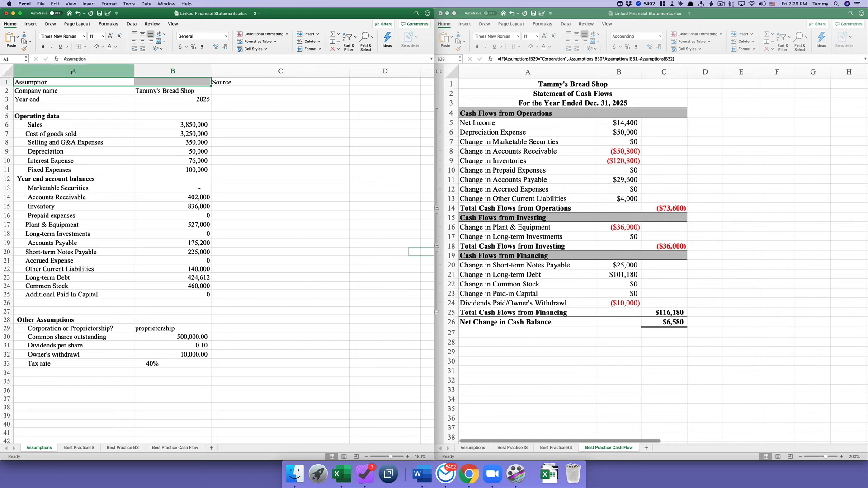
- Fill the entire Assumptions sheet with a light pink background
click(7, 71)
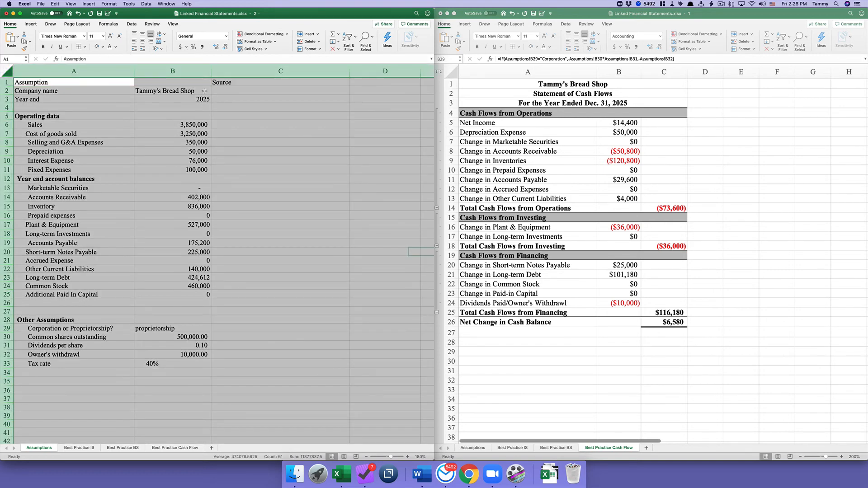
click(103, 47)
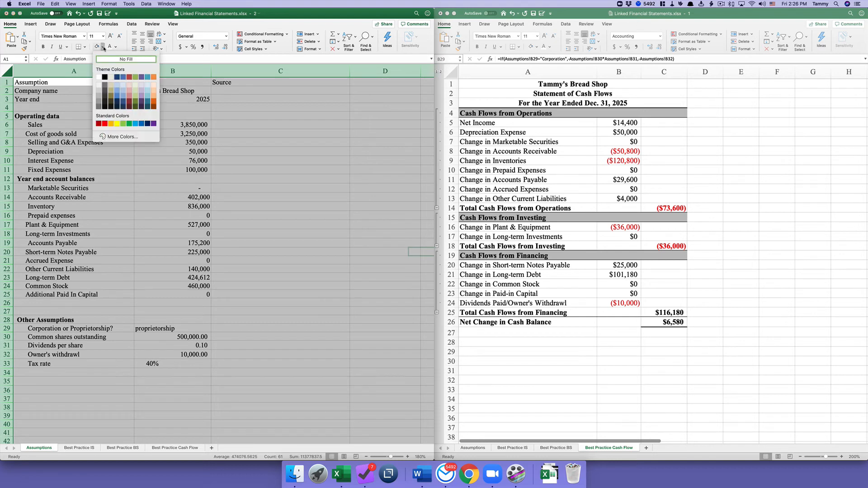
click(130, 86)
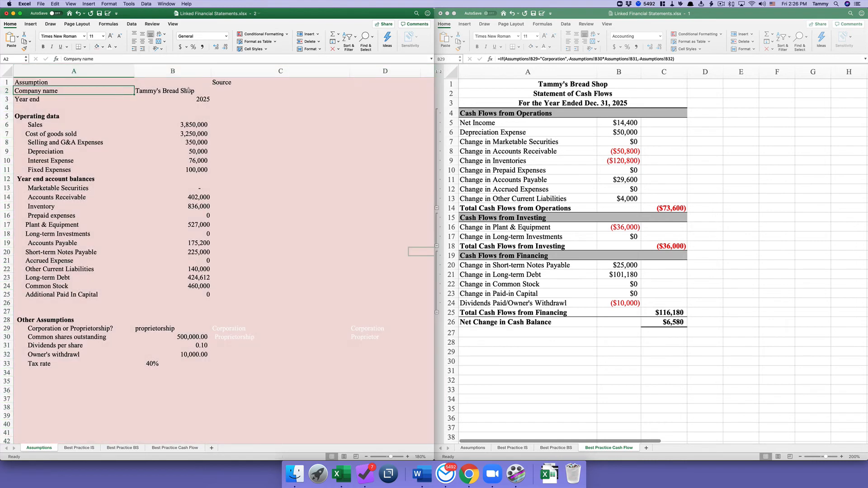
- Remove the fill from the company name and year cells B2:B3
drag(187, 90, 186, 97)
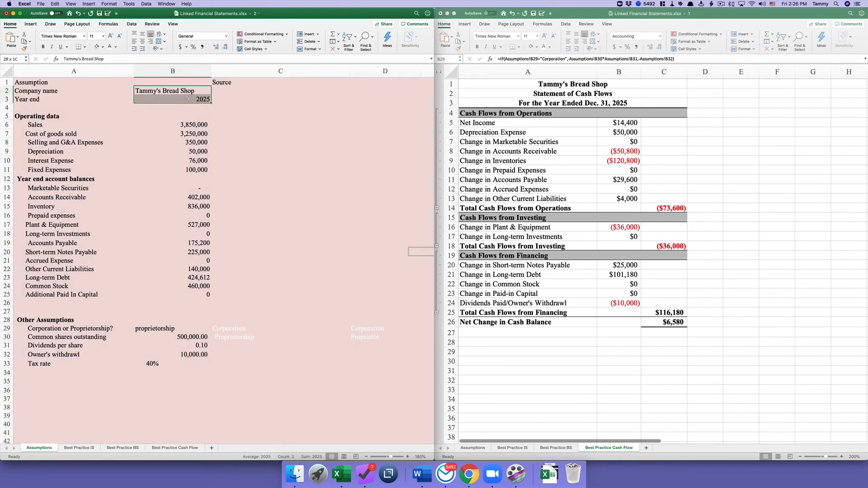
click(103, 47)
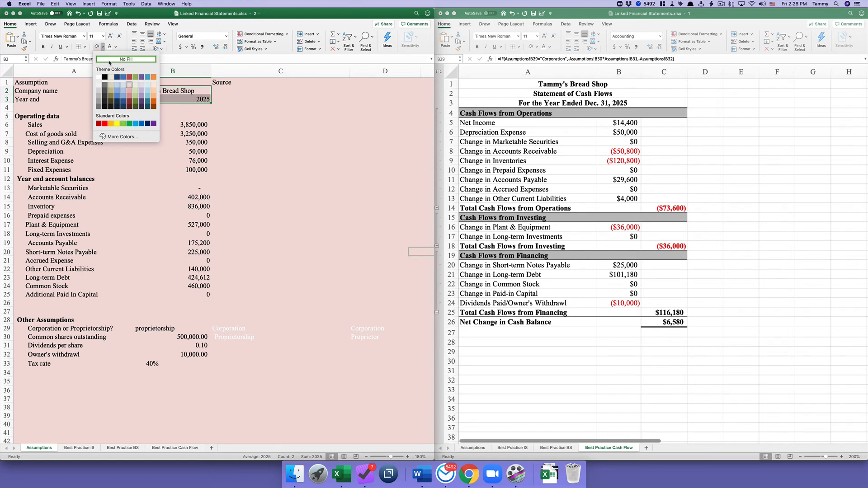
click(110, 60)
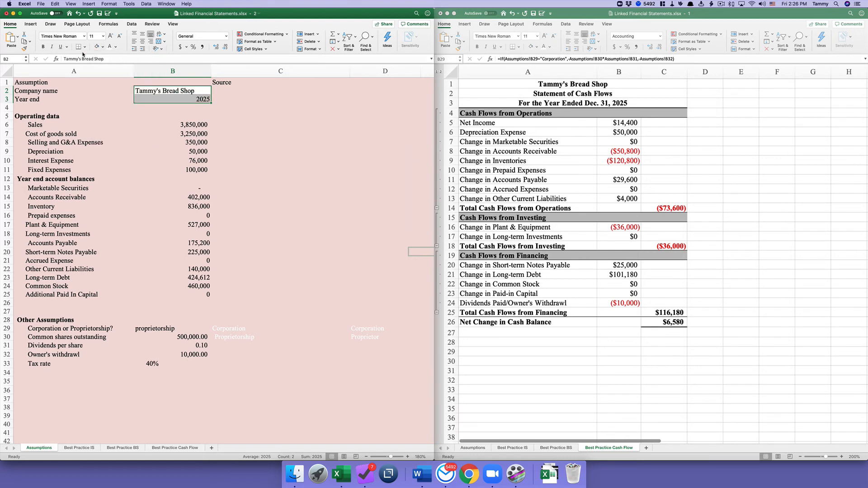
- Give B2:B3 all borders and the operating data values B6:B11 borders with a white fill
click(85, 47)
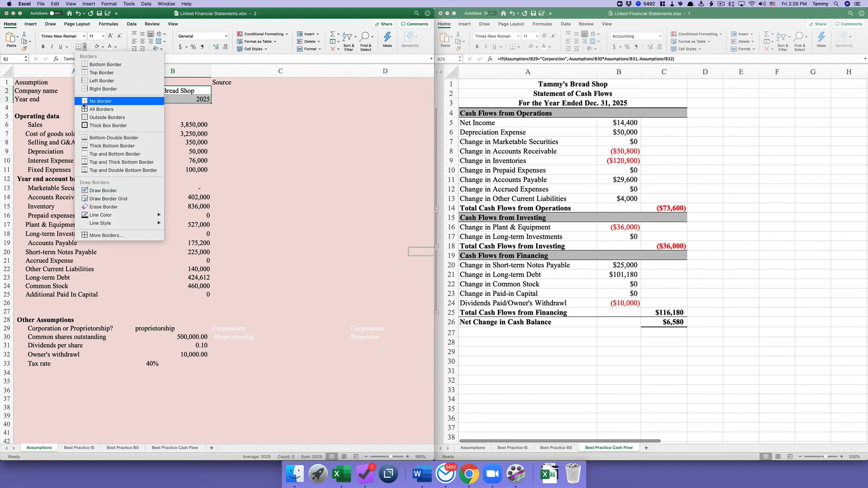
click(86, 109)
click(190, 125)
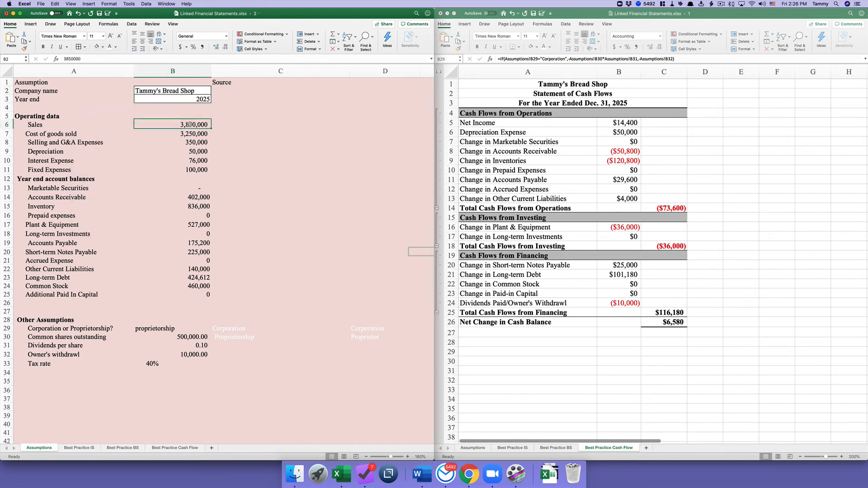
drag(190, 124, 189, 170)
click(78, 47)
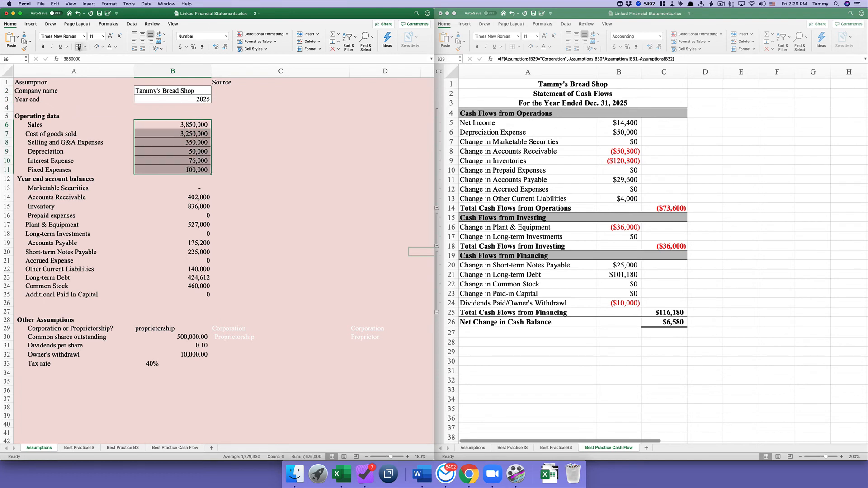
click(96, 47)
- Give the year-end balance values B13:B25 borders and a white fill
click(189, 202)
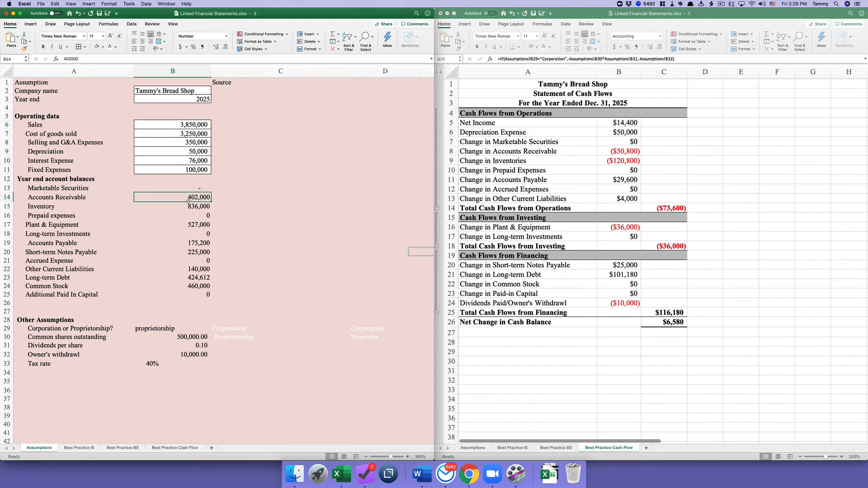
drag(185, 188, 185, 294)
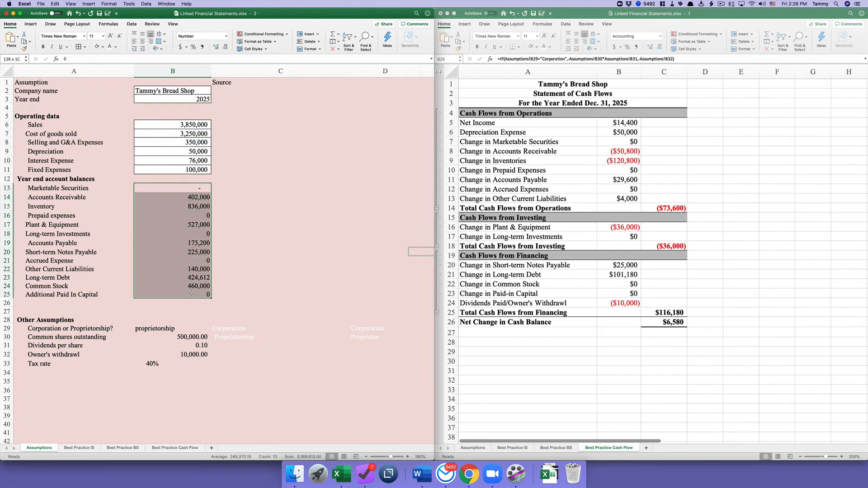
click(80, 47)
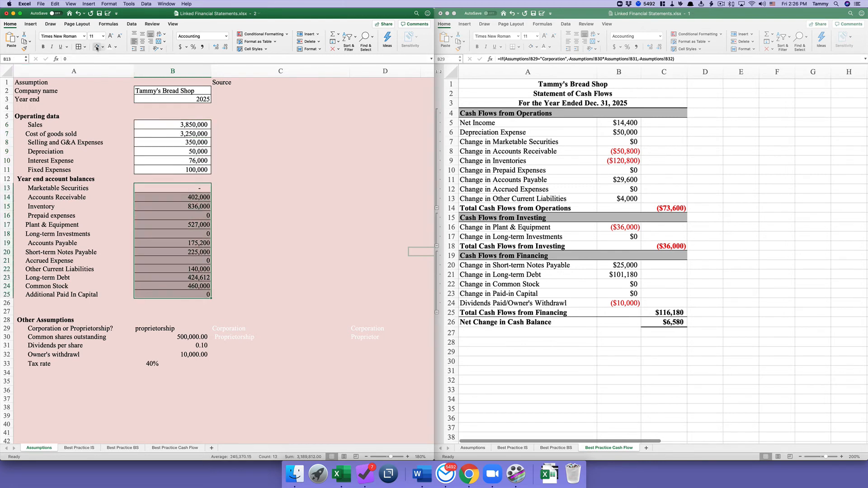
click(96, 47)
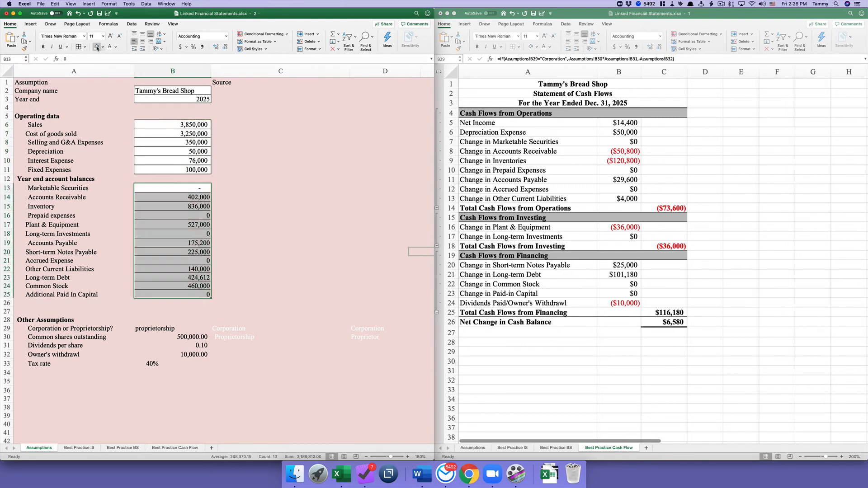
click(181, 188)
click(235, 188)
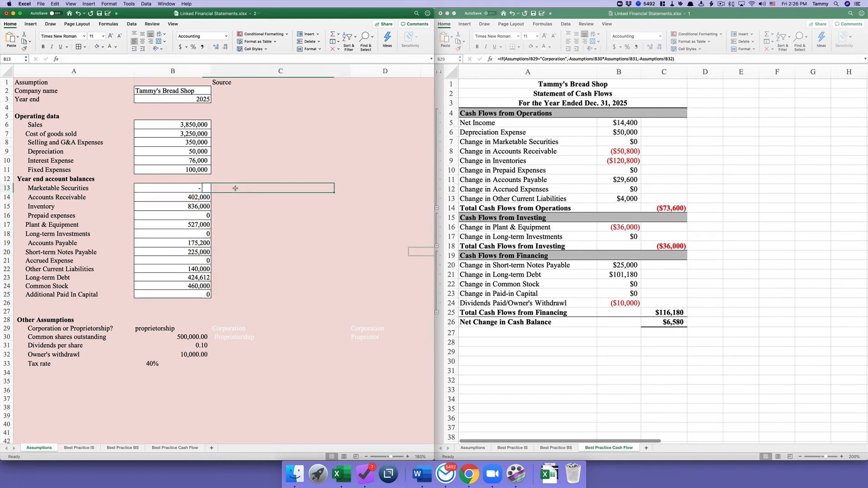
- Add borders to the Other Assumptions input cells B29:B33
click(186, 188)
scroll(203, 211, down, 5)
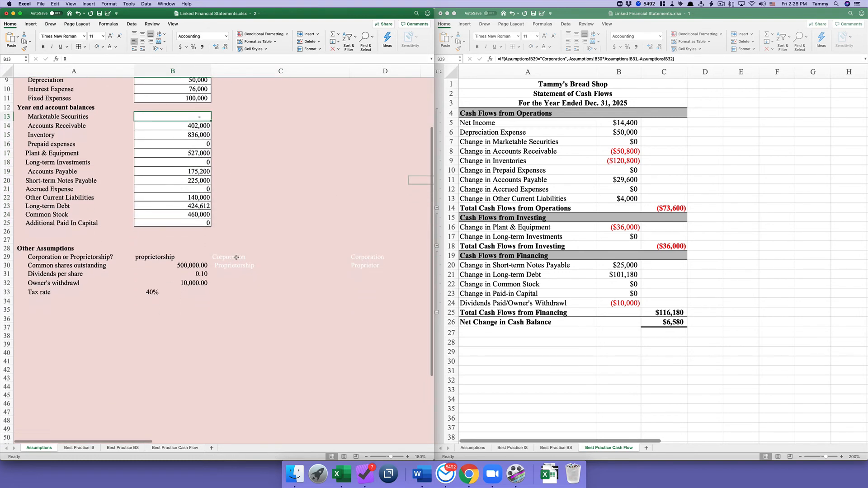
drag(185, 255, 185, 292)
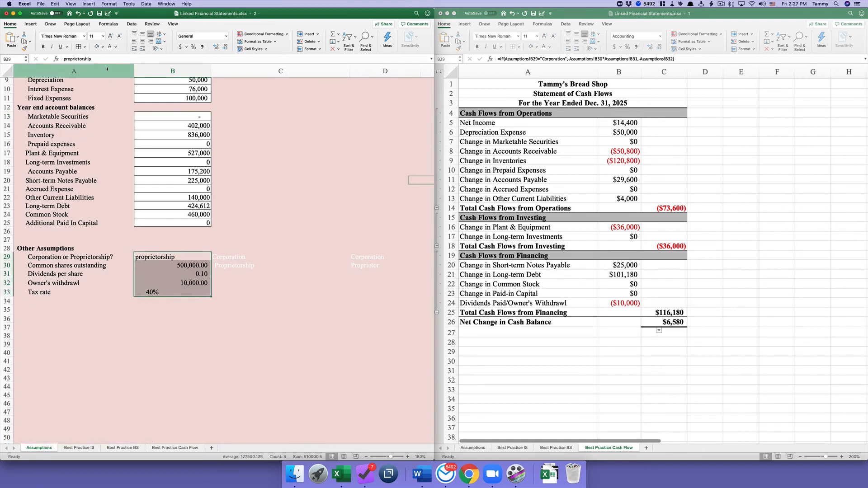
click(79, 47)
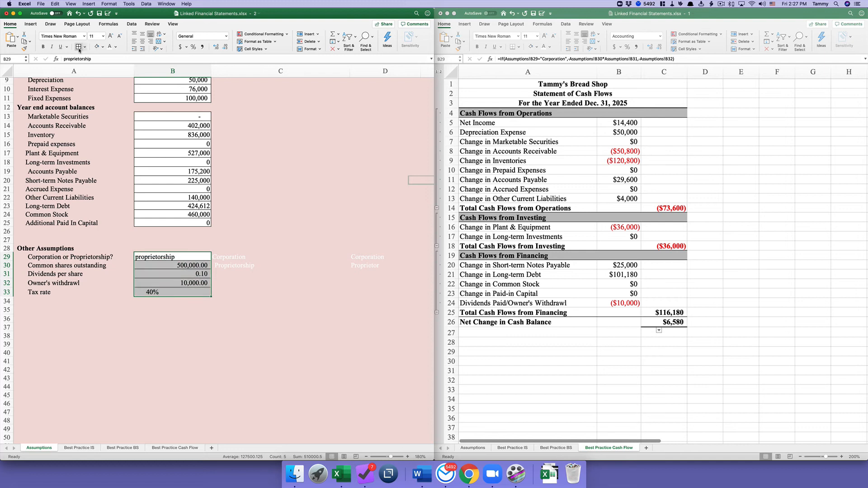
- Recolour the Corporation/Proprietorship helper text to match the background so it disappears
click(245, 258)
drag(245, 257, 245, 265)
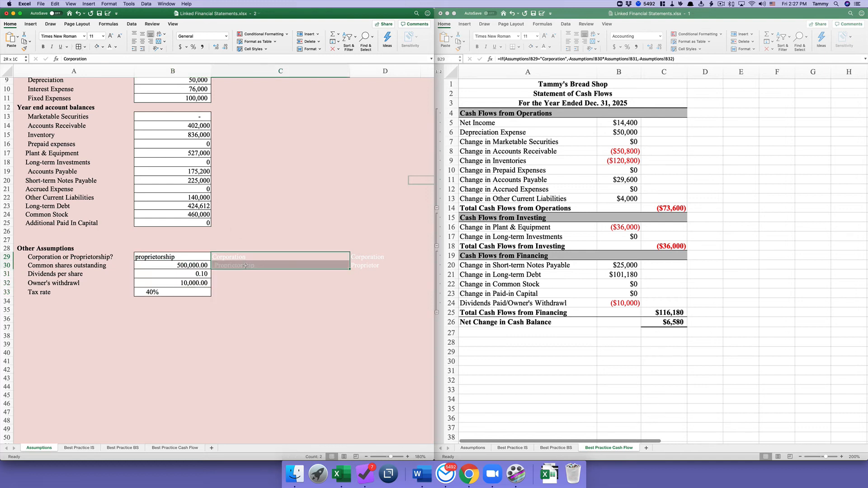
drag(353, 268, 355, 267)
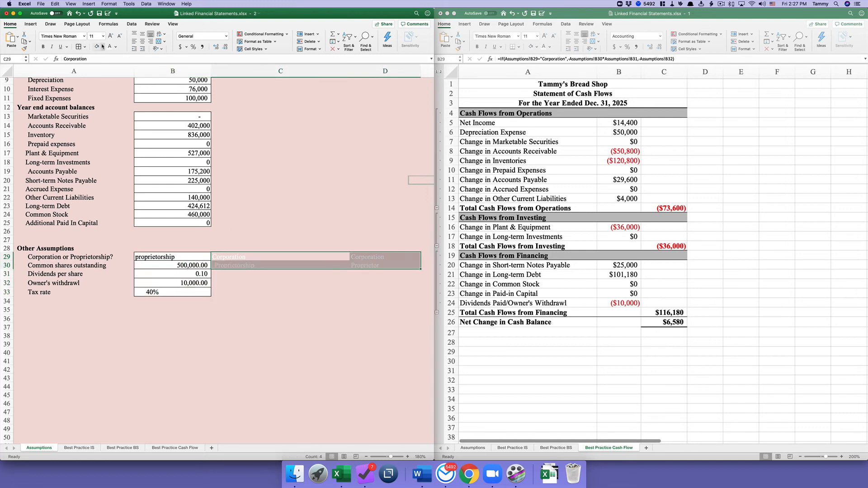
click(117, 47)
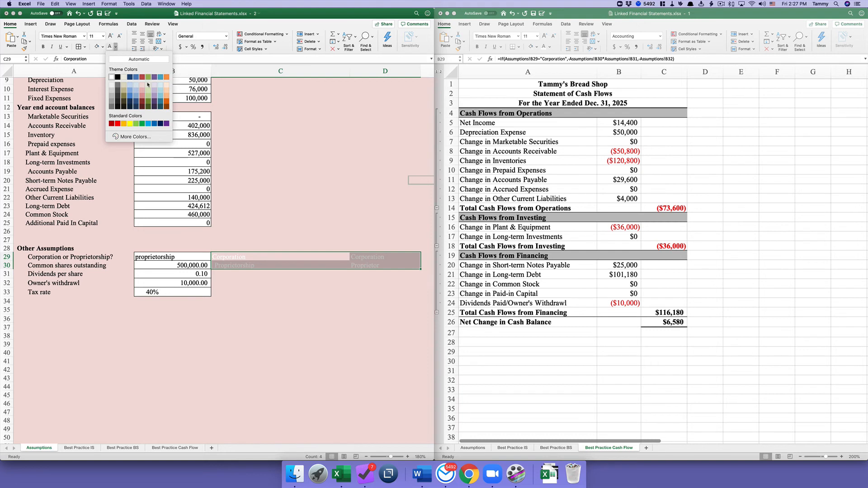
click(148, 84)
click(280, 172)
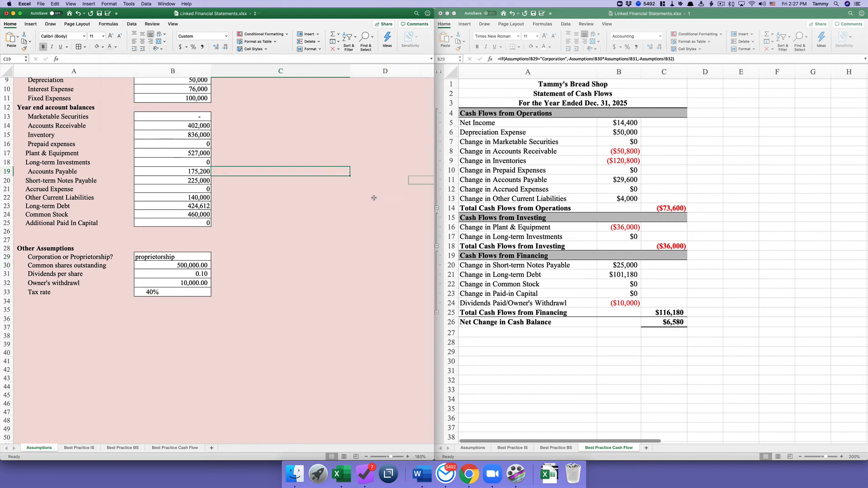
click(297, 202)
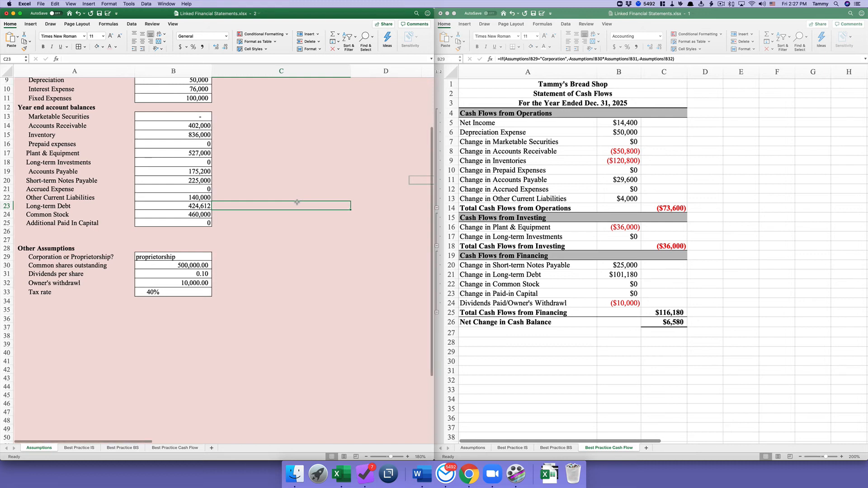
scroll(297, 202, up, 3)
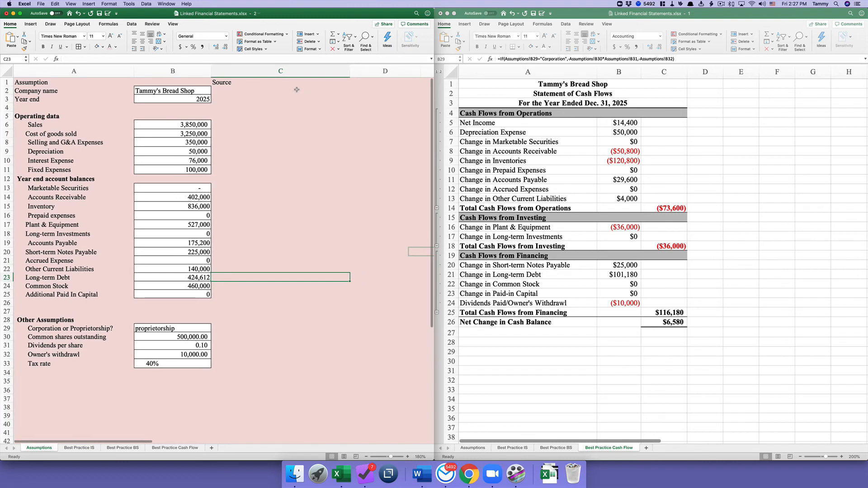
- Border Source cells C2:C3, and give C6:C11 borders and a white fill
click(296, 93)
drag(296, 93, 296, 100)
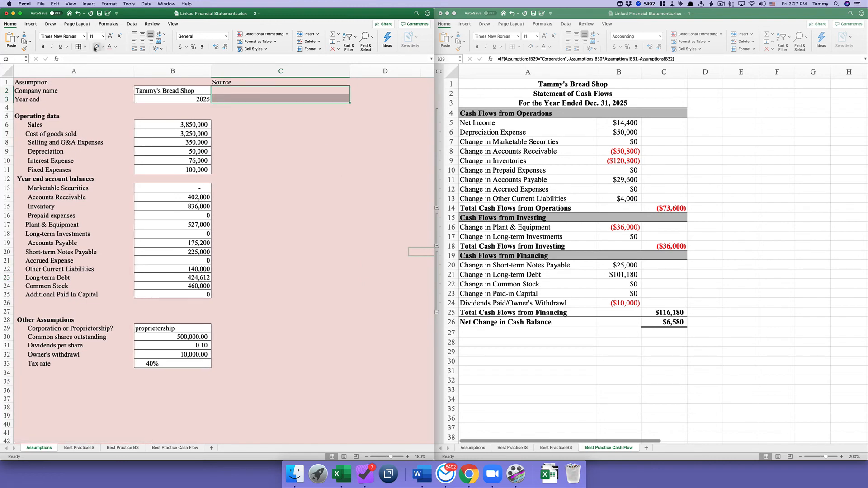
click(83, 47)
drag(284, 125, 285, 171)
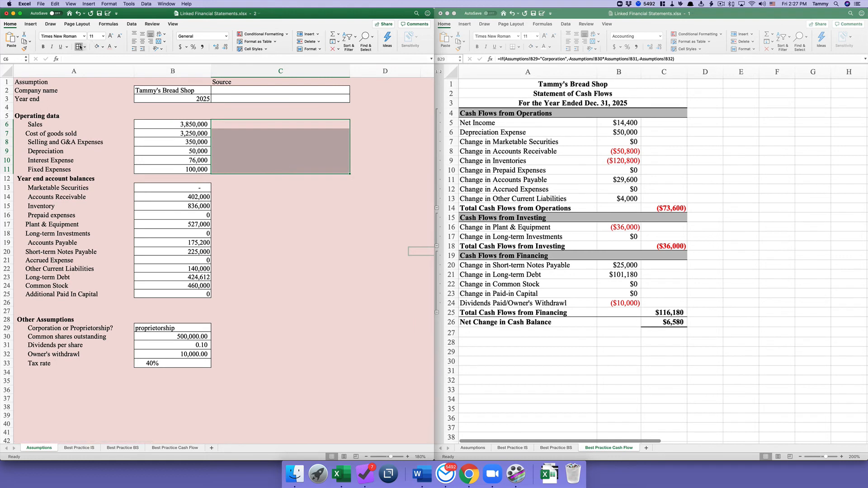
click(80, 47)
click(97, 46)
- Give Source cells C13:C25 and C29:C33 borders and a white fill
drag(276, 189, 284, 292)
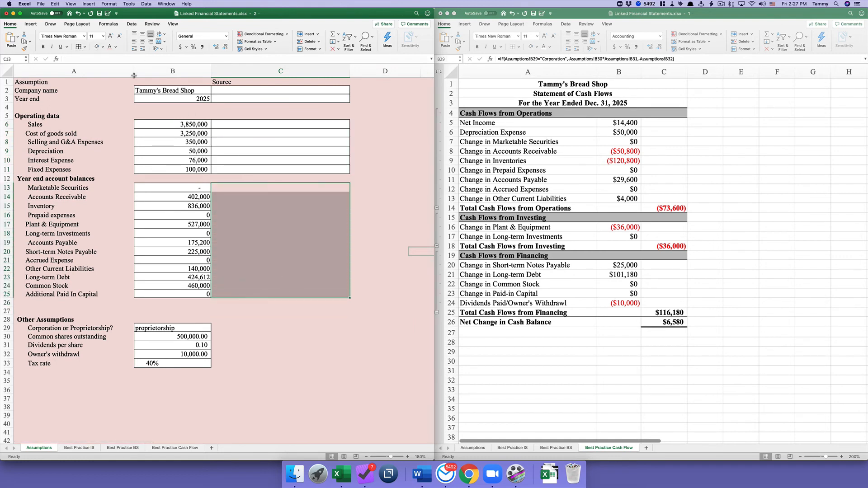
click(79, 46)
click(100, 48)
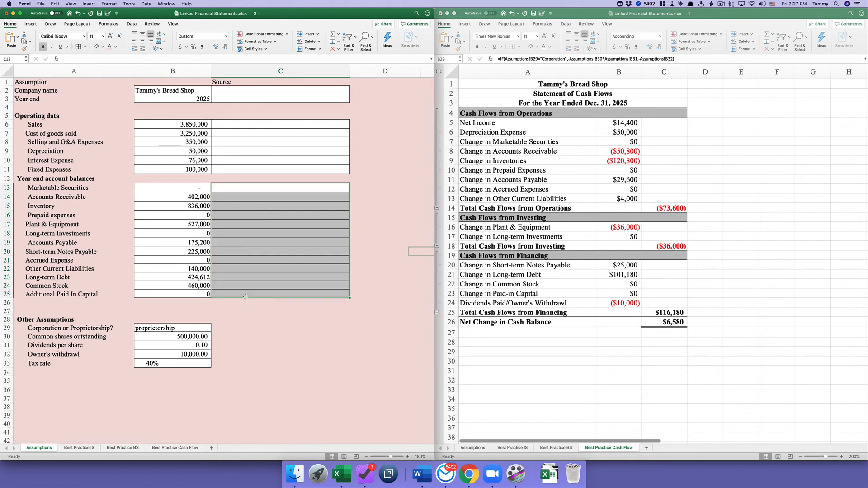
drag(267, 328, 266, 366)
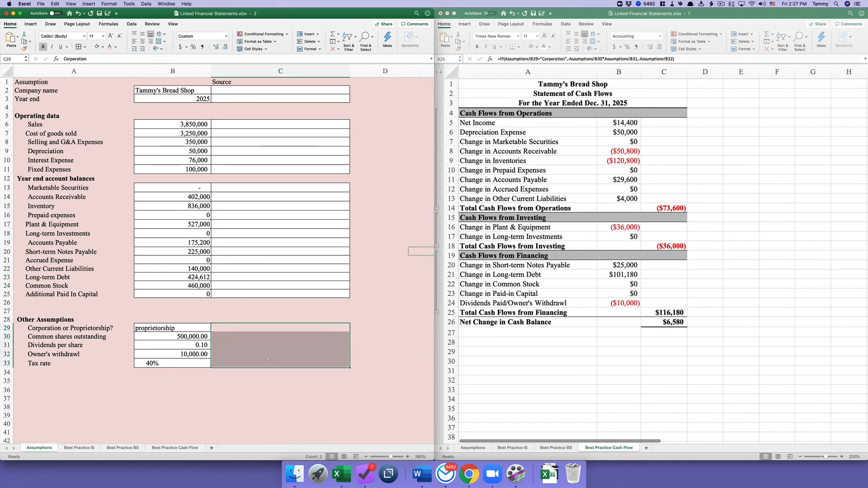
click(80, 47)
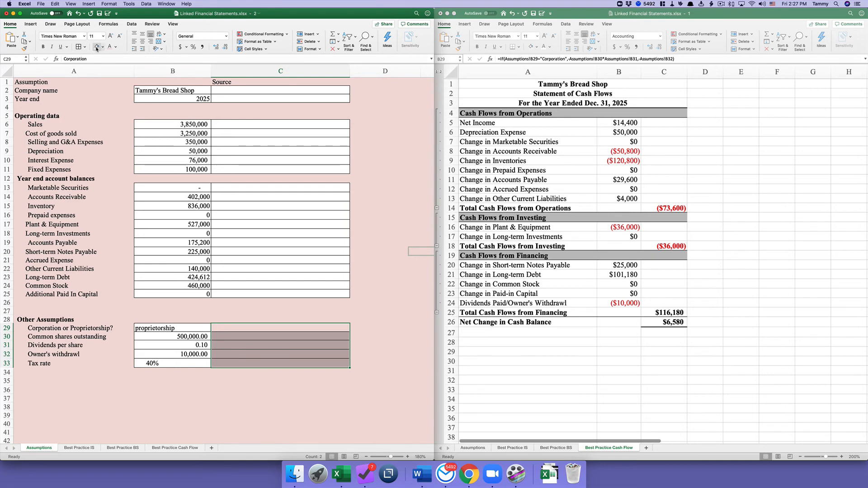
click(97, 47)
click(265, 310)
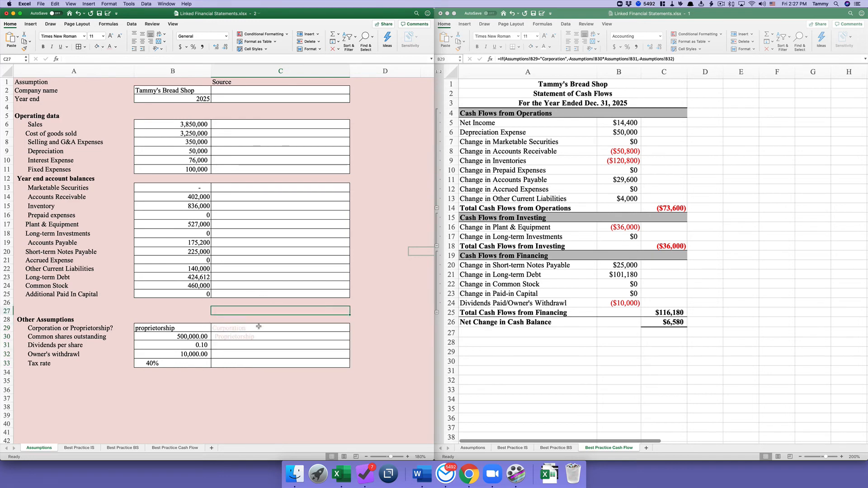
- Check the hidden Corporation and Proprietorship helper values, then select rows 2–3 for resizing
scroll(257, 323, right, 1)
click(256, 334)
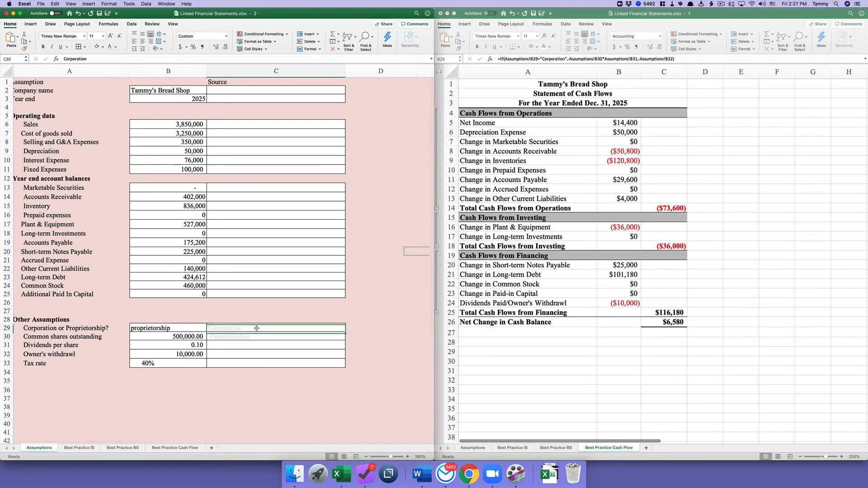
click(255, 329)
scroll(75, 134, left, 1)
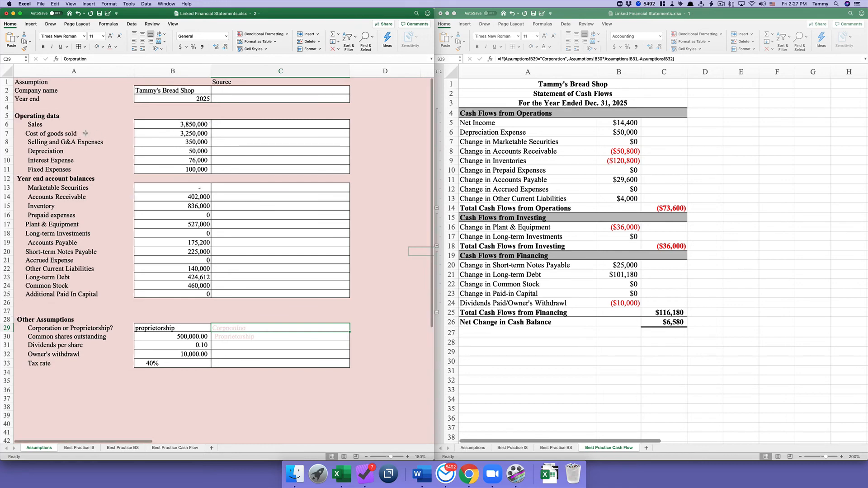
drag(7, 90, 7, 191)
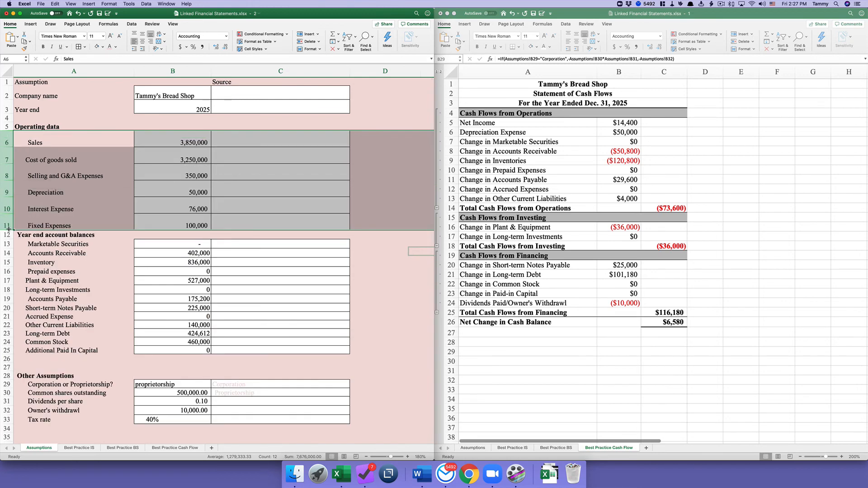
- Make the account balance rows 13–25 taller
click(31, 245)
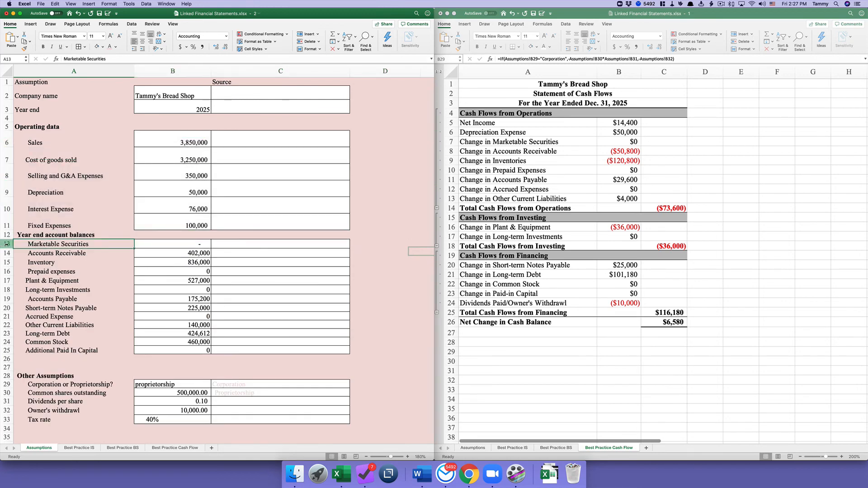
drag(7, 244, 9, 359)
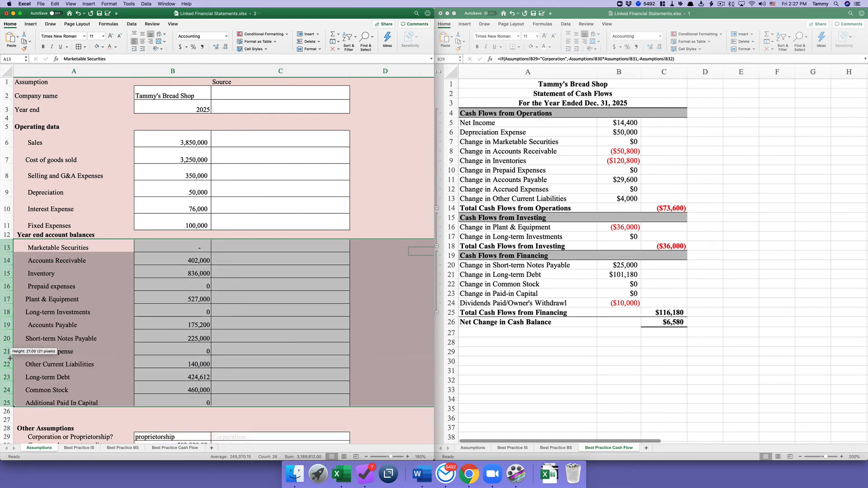
click(236, 248)
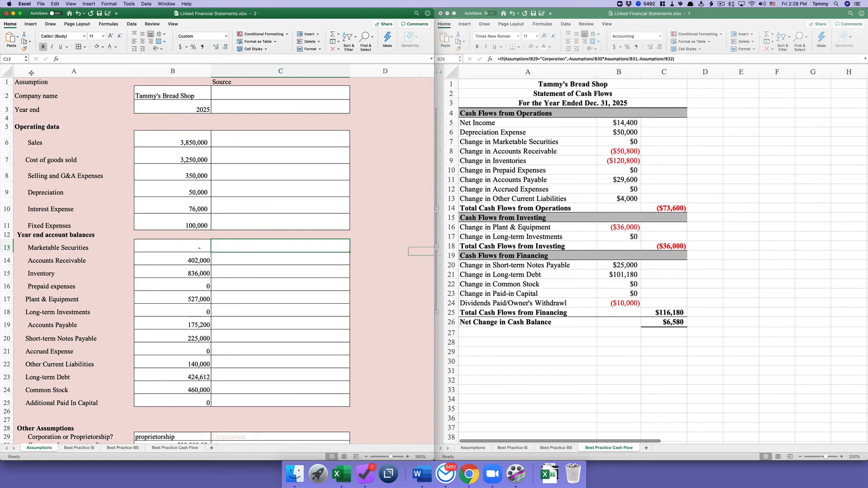
- Set the whole sheet to No Fill and fill B2:C3 light blue
click(7, 70)
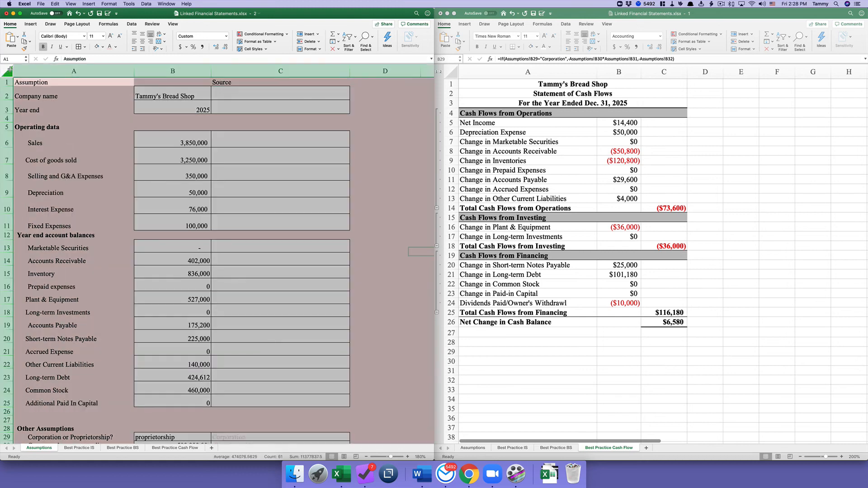
click(98, 47)
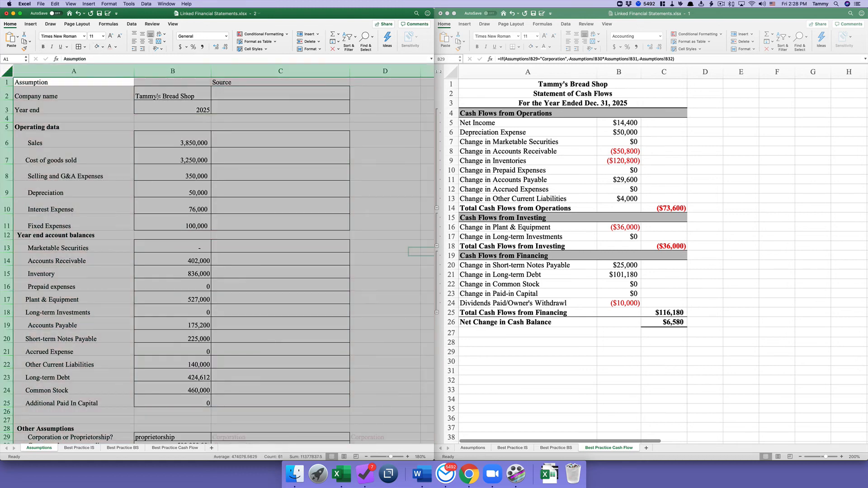
drag(156, 96, 263, 101)
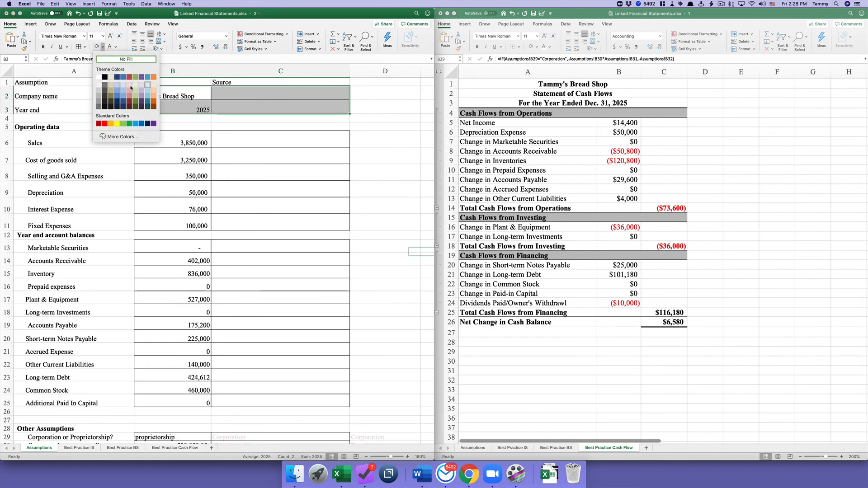
click(124, 85)
- Fill the operating data and account balance value and Source cells light blue
click(159, 144)
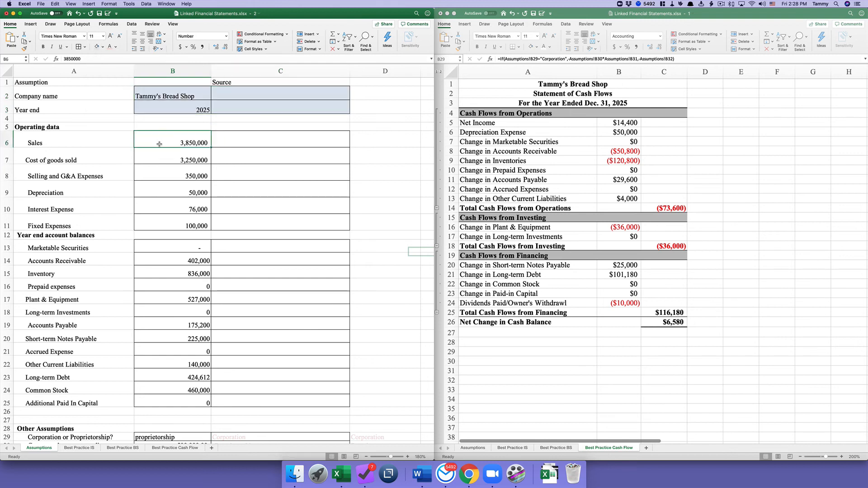
drag(159, 144, 302, 220)
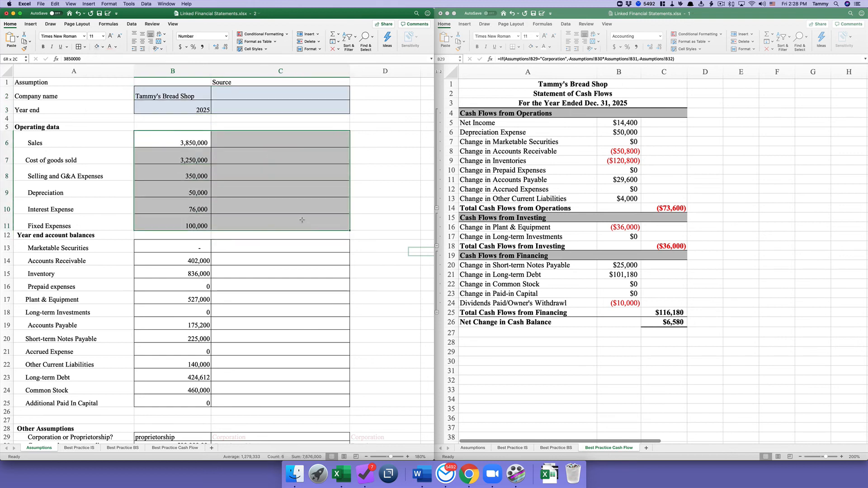
click(96, 46)
scroll(185, 237, down, 3)
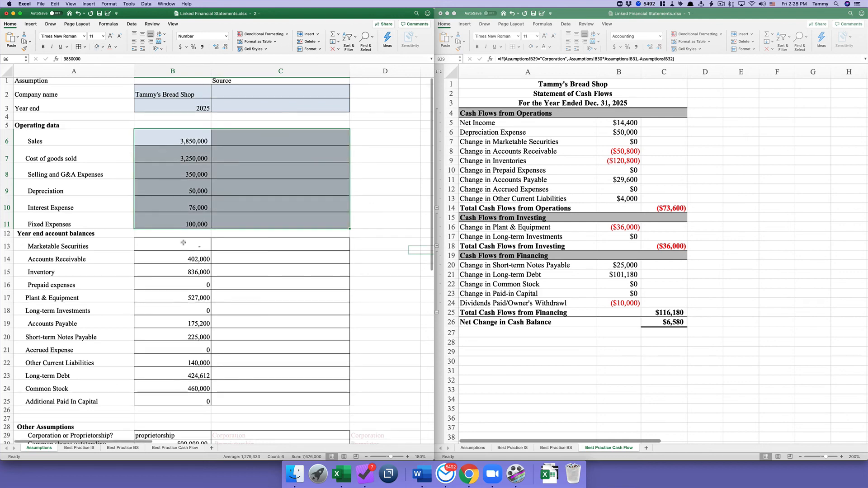
drag(170, 206, 279, 360)
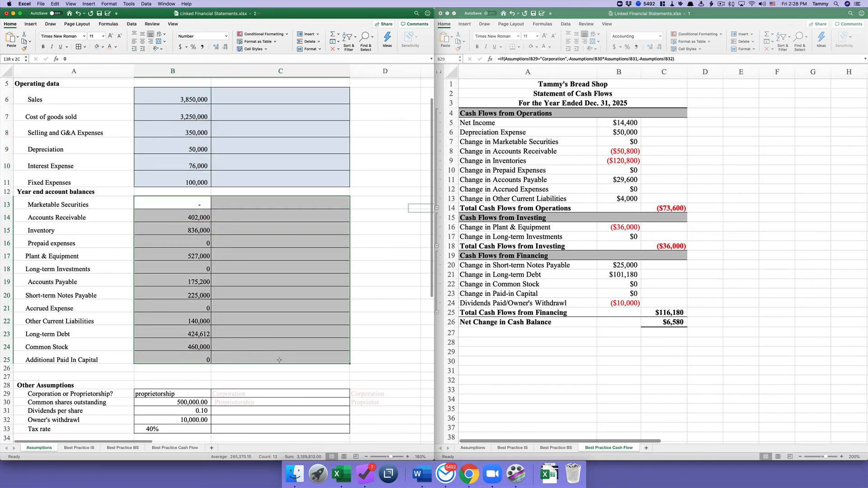
click(95, 46)
scroll(160, 243, down, 5)
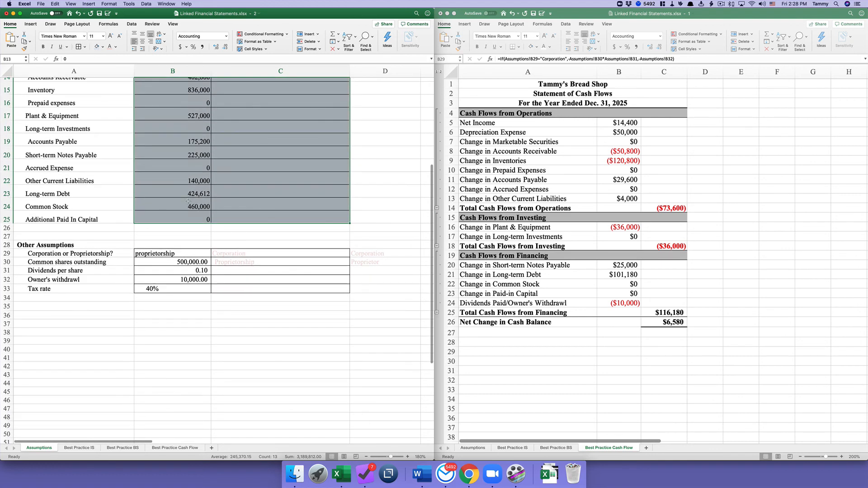
- Make rows 29–33 taller and fill their value and Source cells light blue
drag(7, 254, 7, 302)
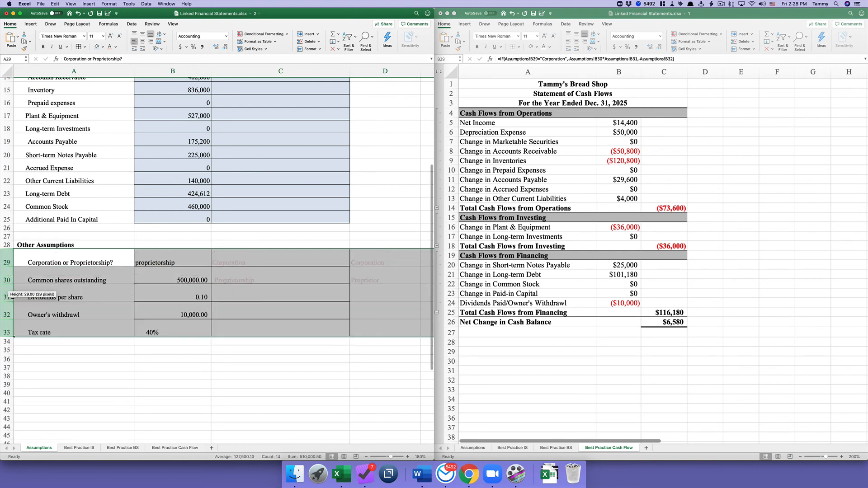
click(173, 260)
drag(173, 259, 298, 333)
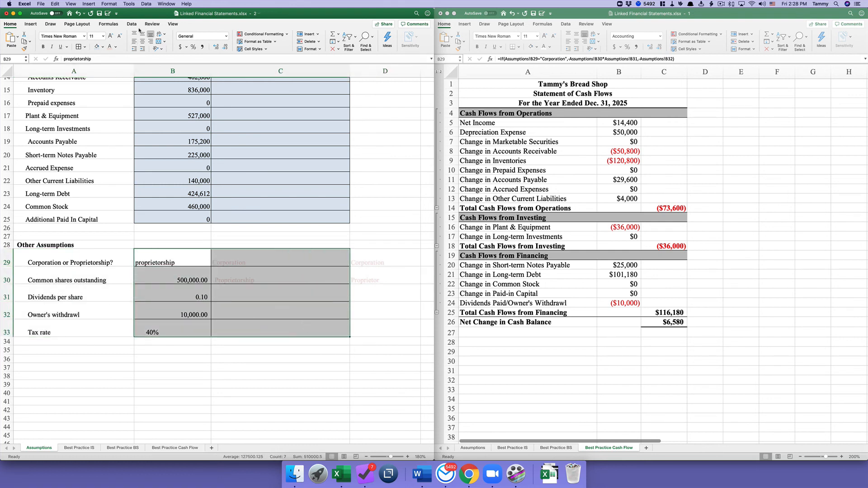
click(95, 47)
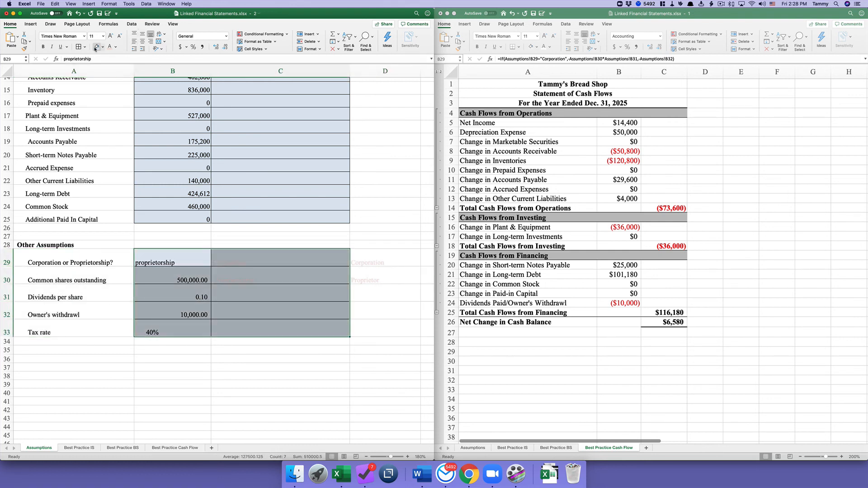
click(149, 179)
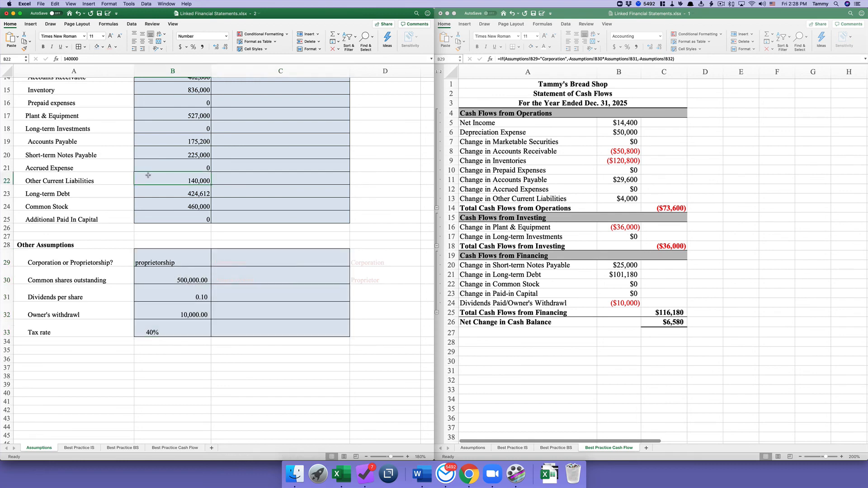
scroll(112, 181, up, 10)
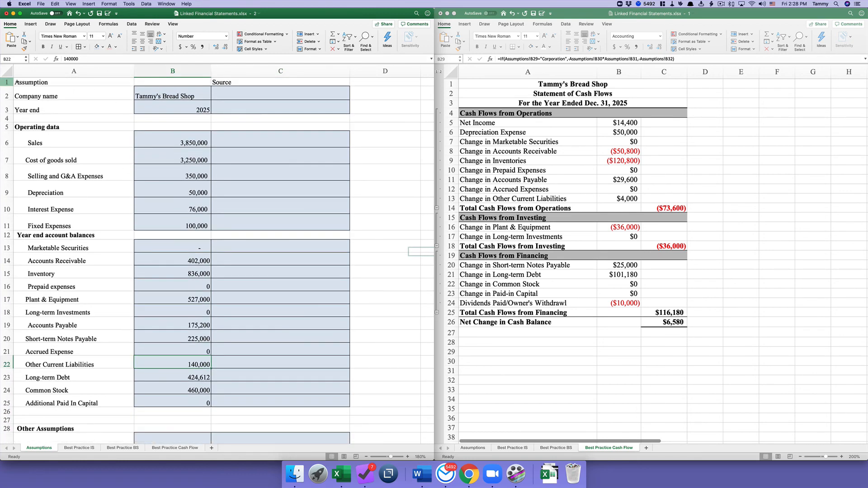
- Make row 1 taller and set the Assumption header to bold 14-point
drag(7, 87, 261, 84)
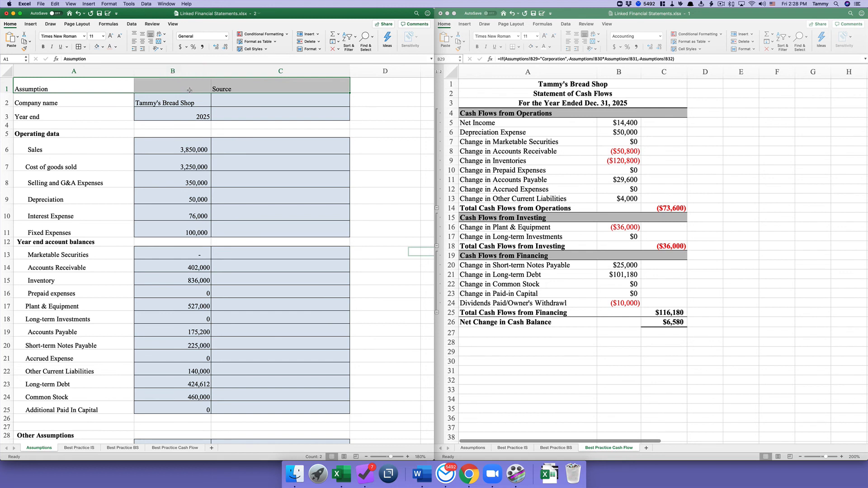
drag(122, 89, 172, 89)
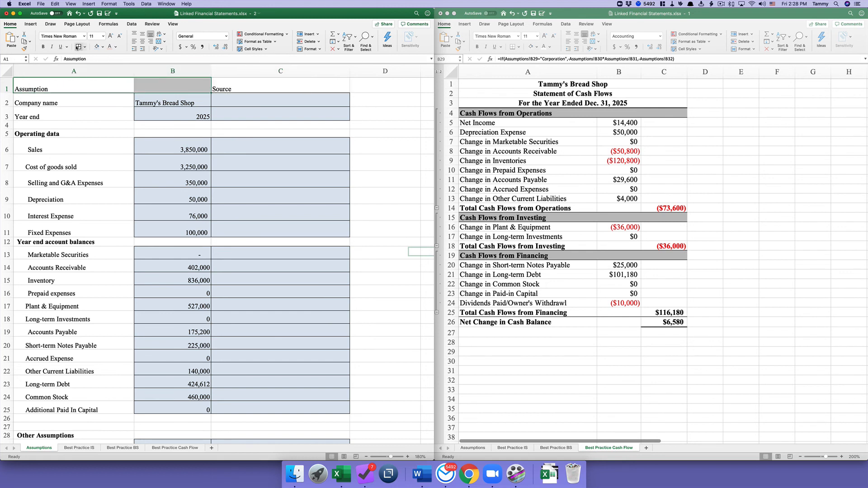
click(43, 47)
click(103, 36)
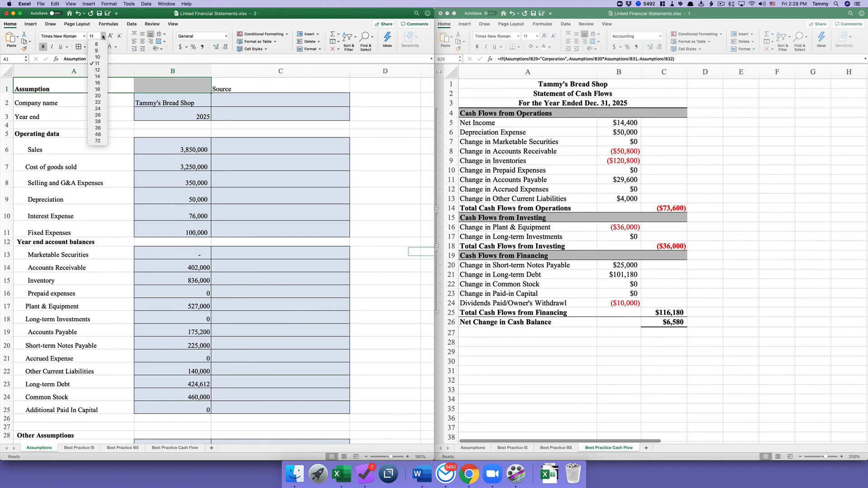
click(97, 77)
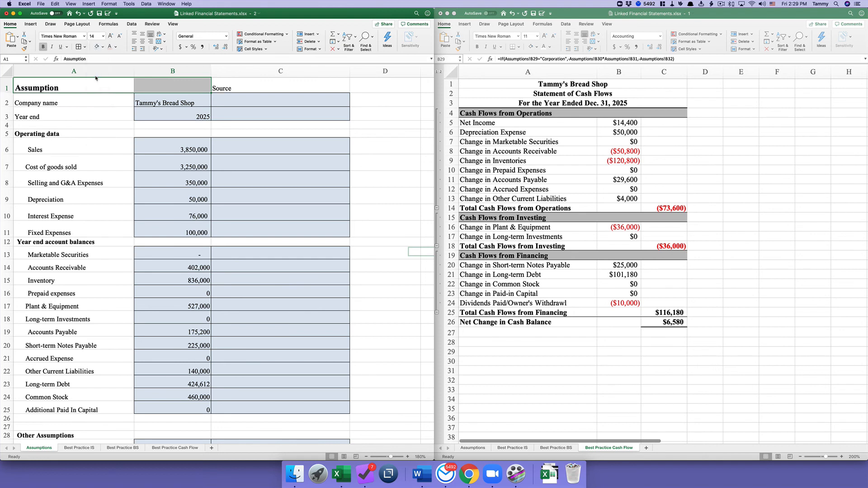
- Set the Source header to bold 14-point
click(231, 89)
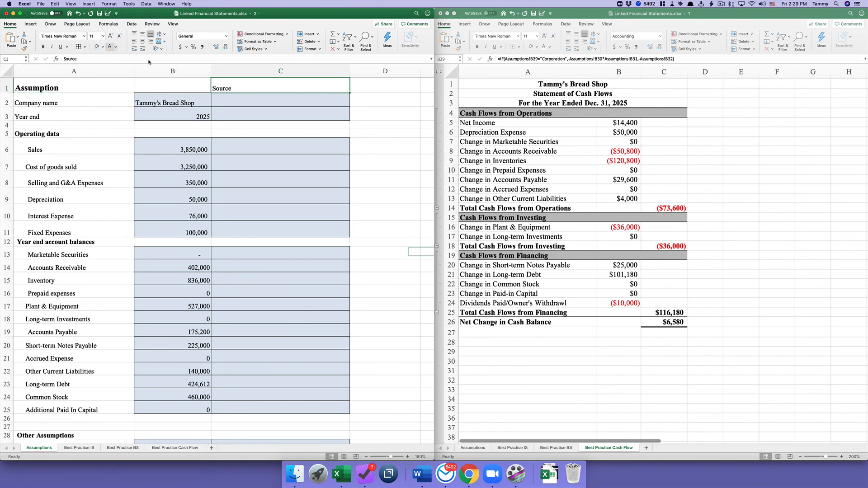
click(103, 36)
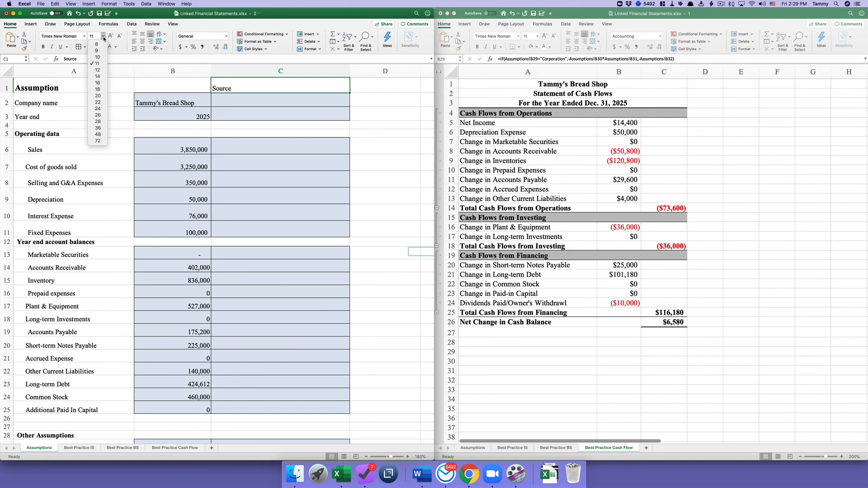
click(97, 77)
click(43, 47)
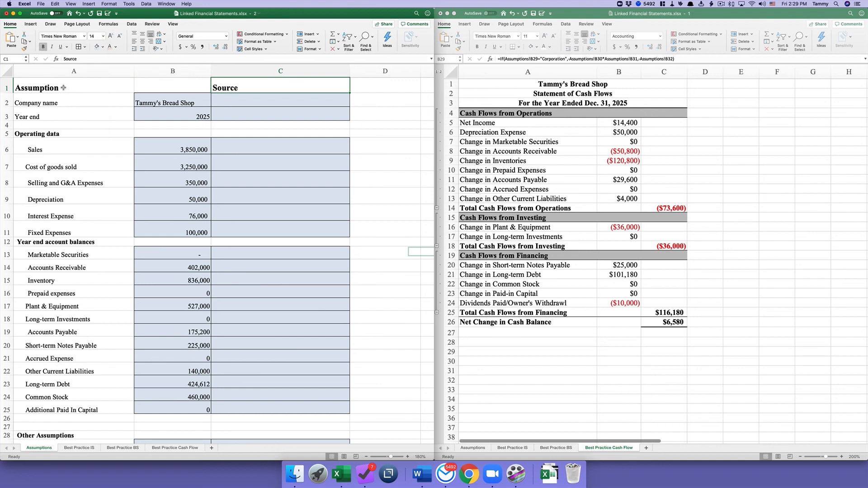
drag(63, 87, 183, 86)
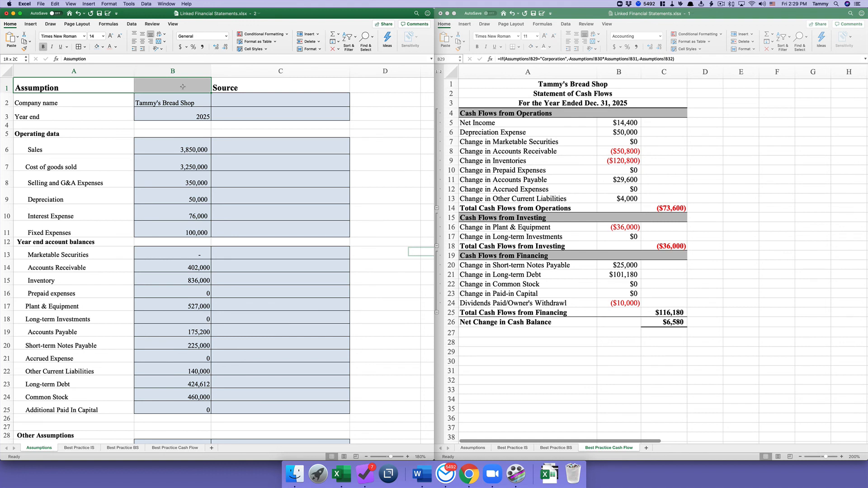
click(132, 100)
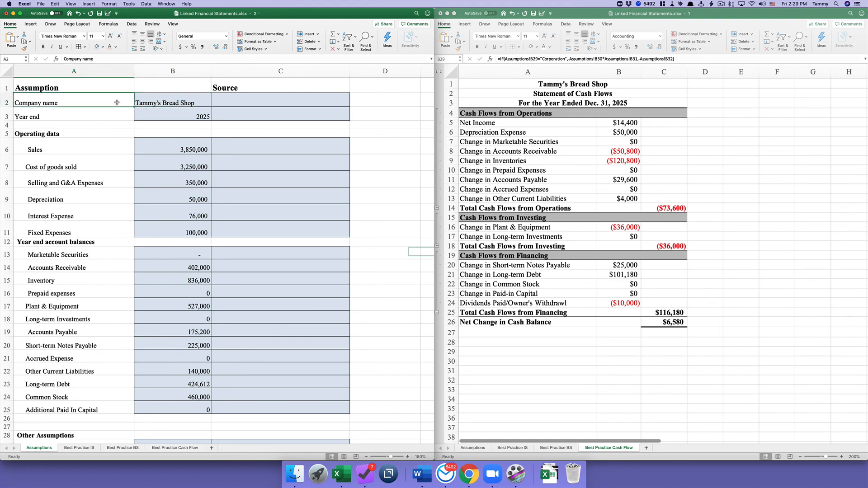
- Narrow column A to a width of 27
drag(134, 76, 115, 76)
click(215, 202)
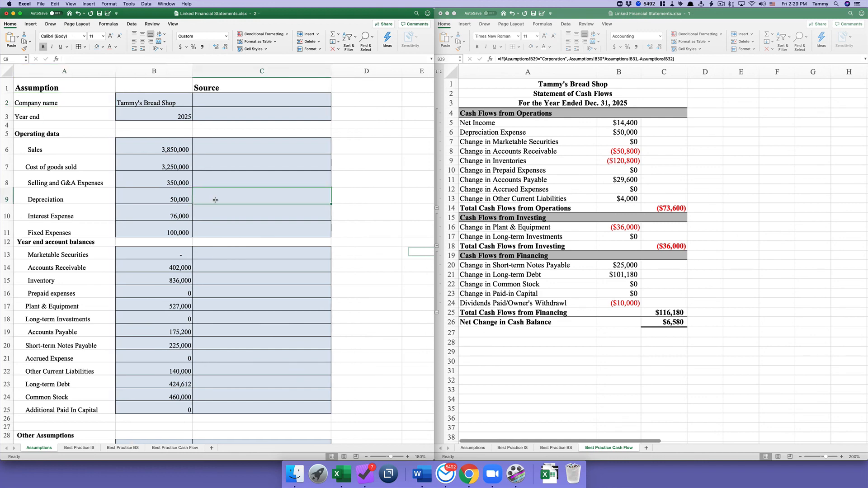
scroll(216, 199, down, 1)
scroll(215, 200, up, 1)
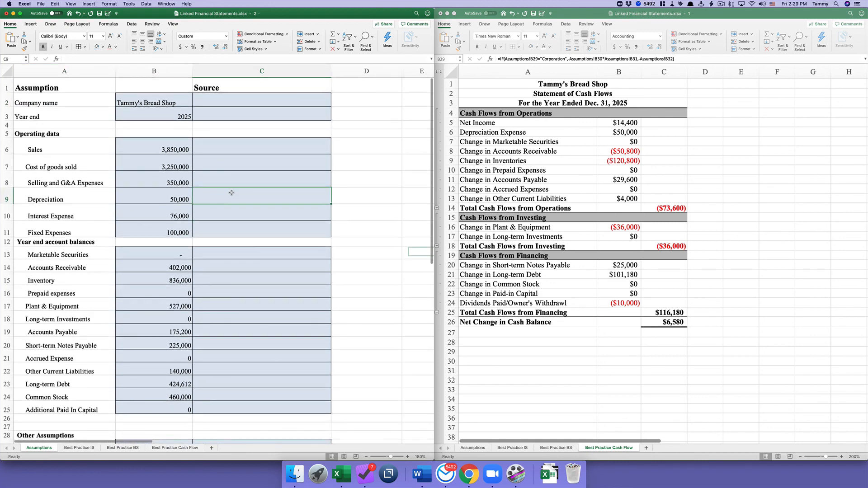
- Review the Source cells beside Company name, Year end, Sales, Cost of goods sold and Selling and G&A Expenses
click(274, 102)
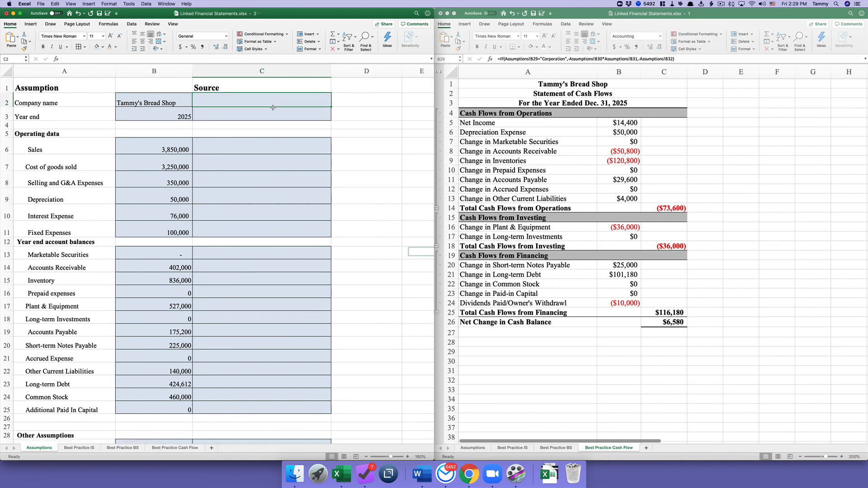
click(271, 115)
click(271, 101)
click(271, 115)
click(264, 148)
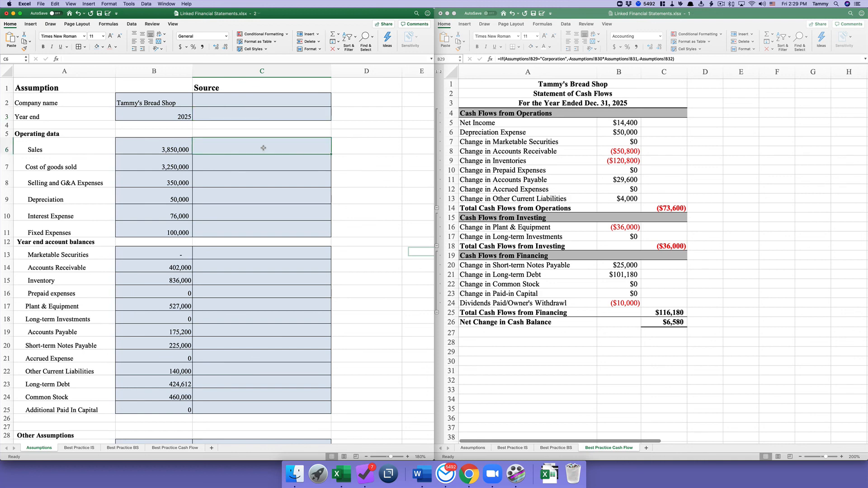
click(260, 163)
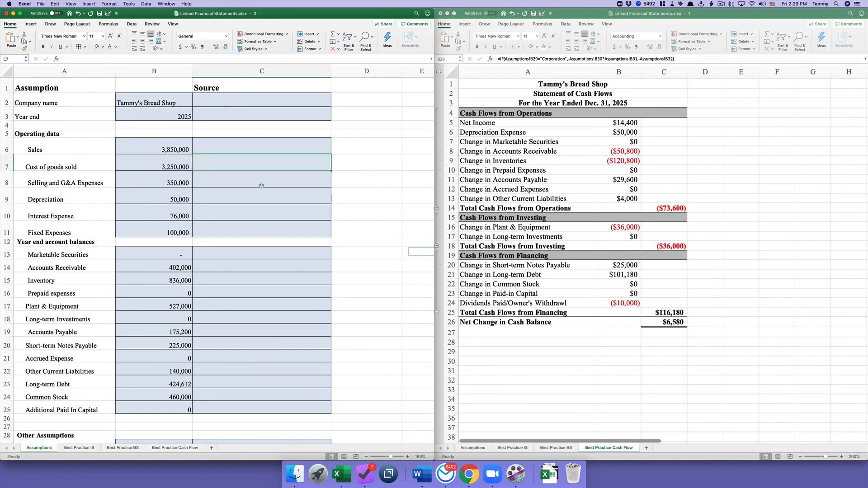
click(261, 184)
scroll(261, 184, down, 2)
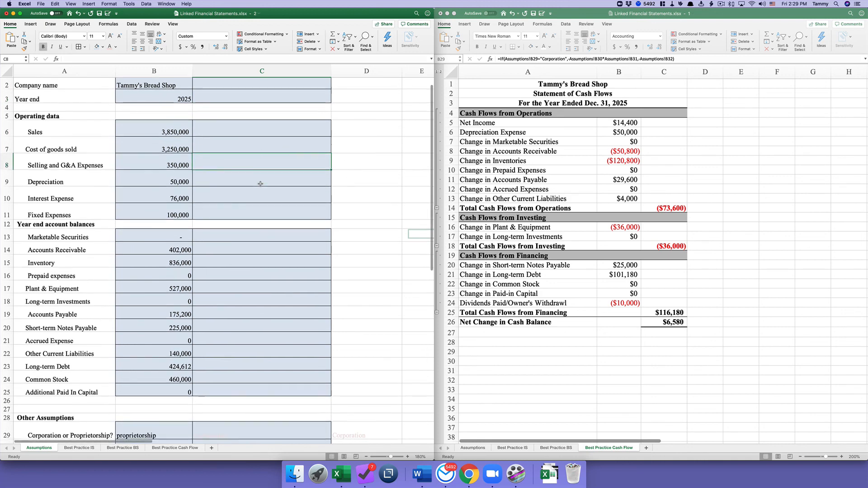
scroll(260, 185, down, 3)
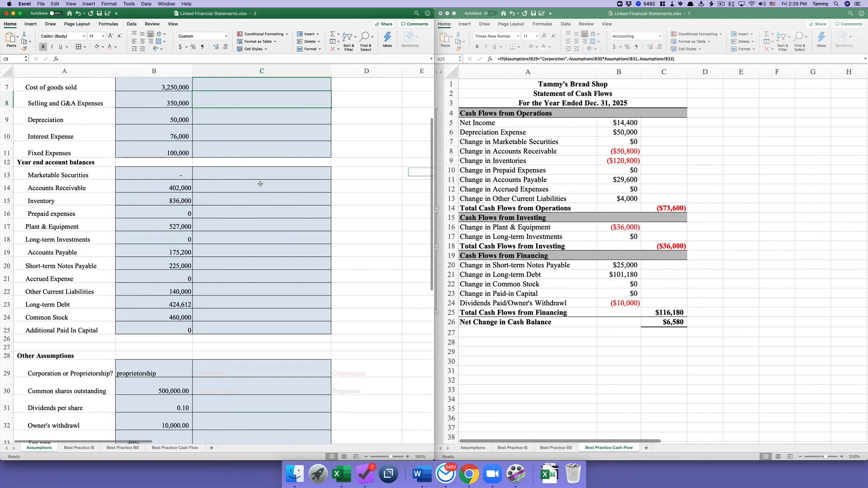
scroll(261, 184, down, 4)
scroll(261, 184, up, 7)
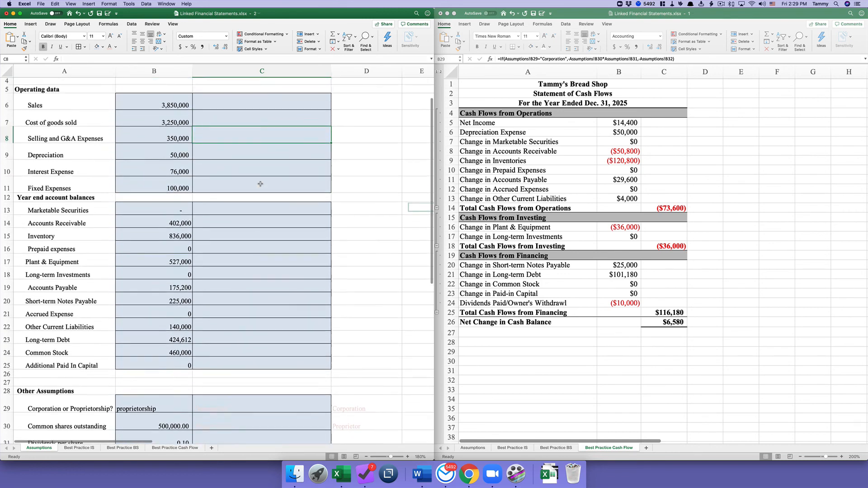
scroll(260, 184, up, 2)
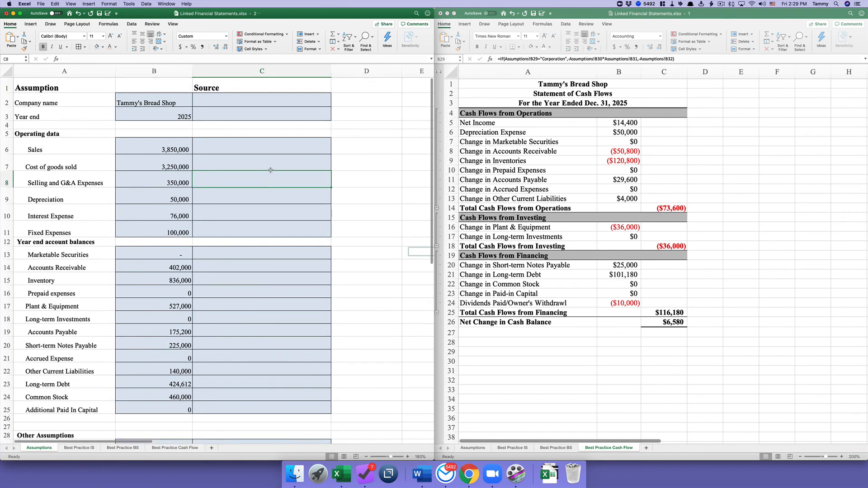
click(251, 100)
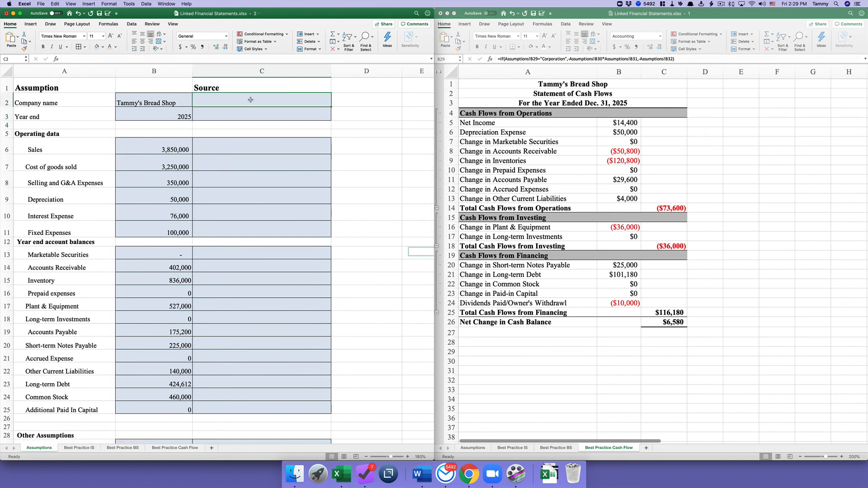
- Change the Year end in B3 to 2016 and check the linked cash flow statement
click(165, 117)
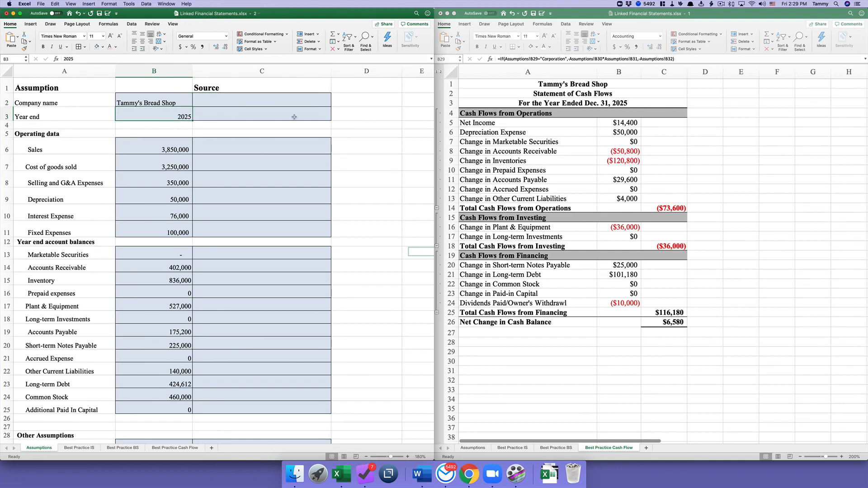
text(2016)
key(Return)
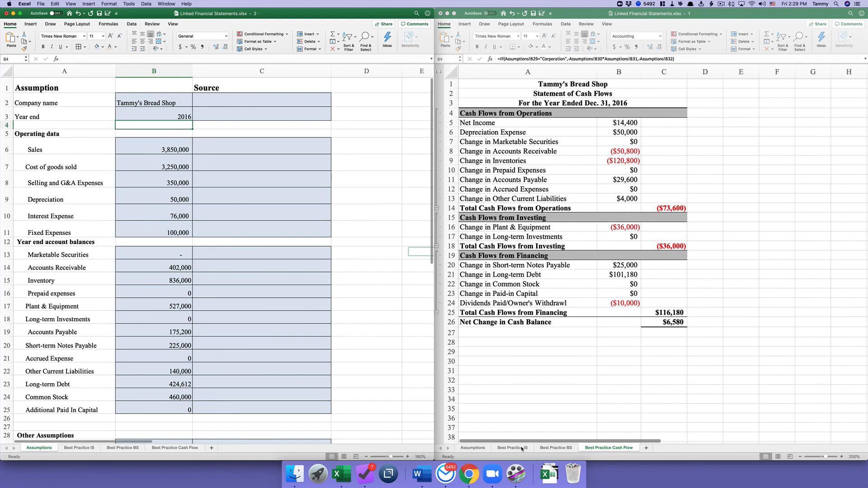
click(619, 303)
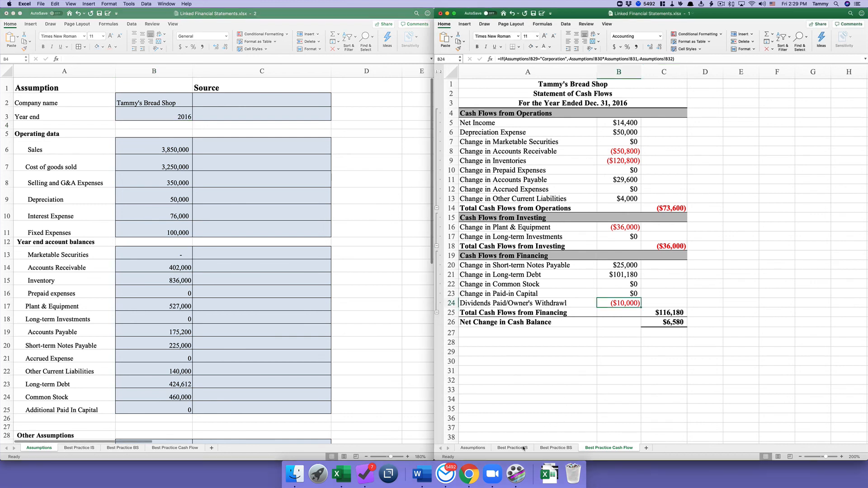
- Back in the Assumptions workbook, review the company name, Year end value and its Source cell
click(169, 97)
click(178, 102)
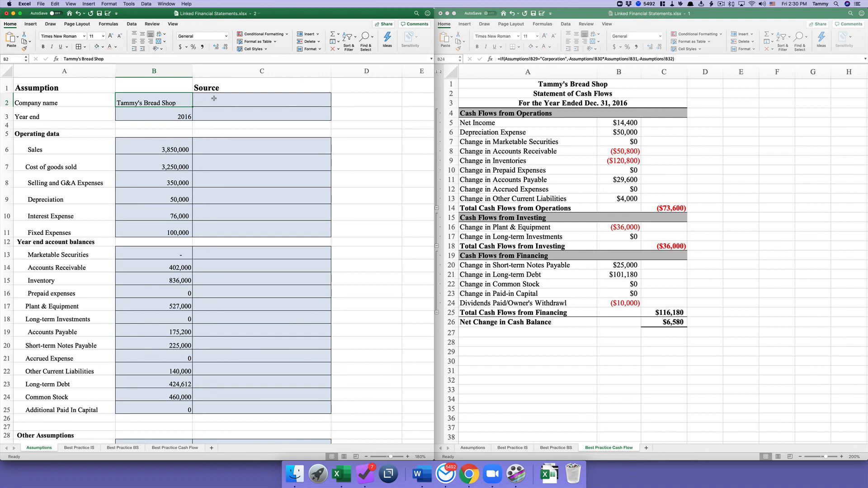
click(177, 111)
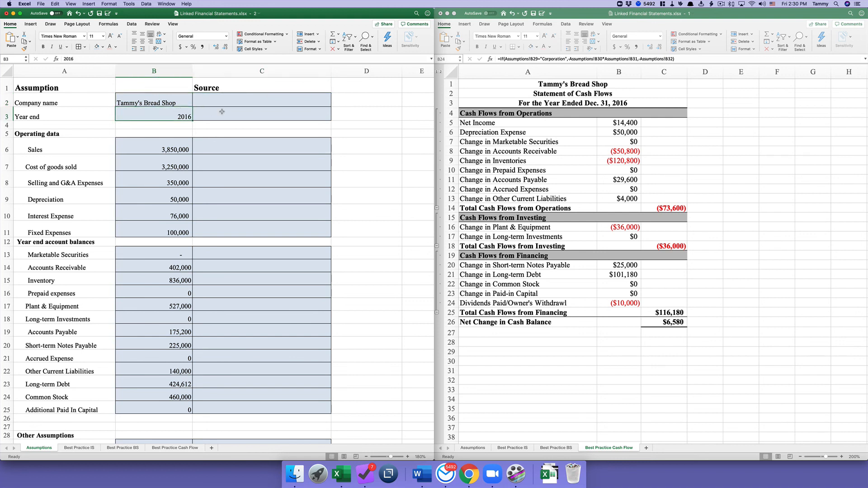
click(229, 111)
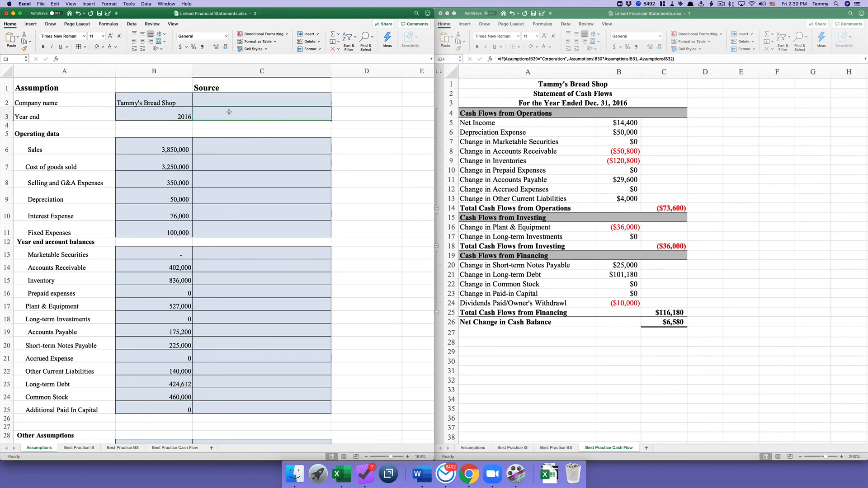
click(163, 114)
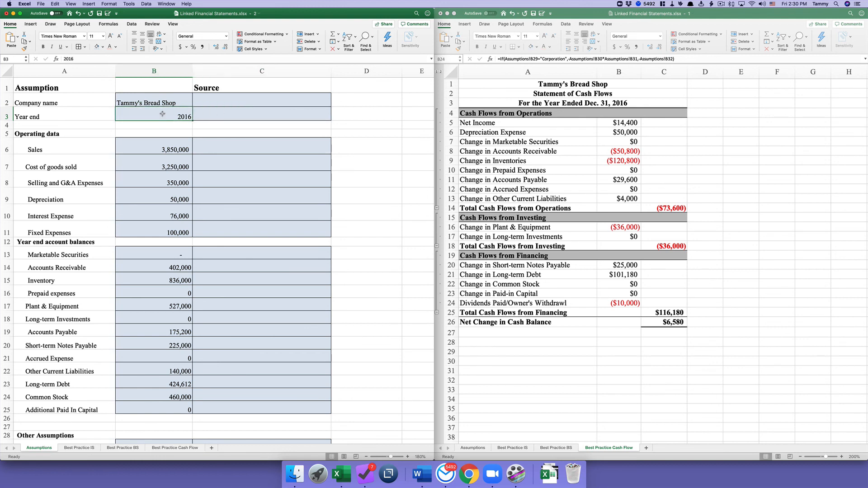